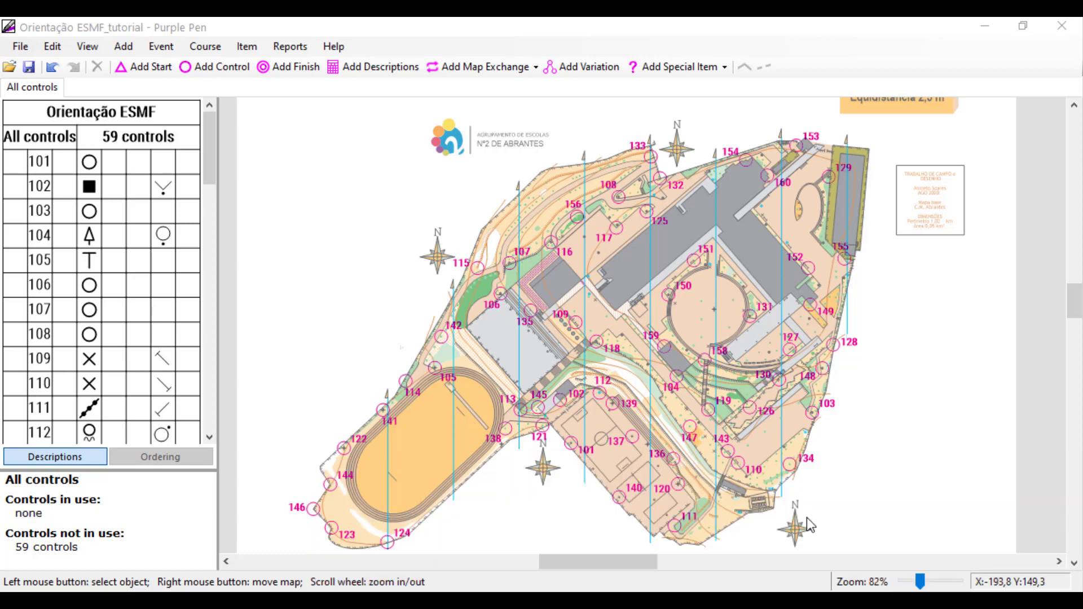
scroll(553, 524, "up", 1)
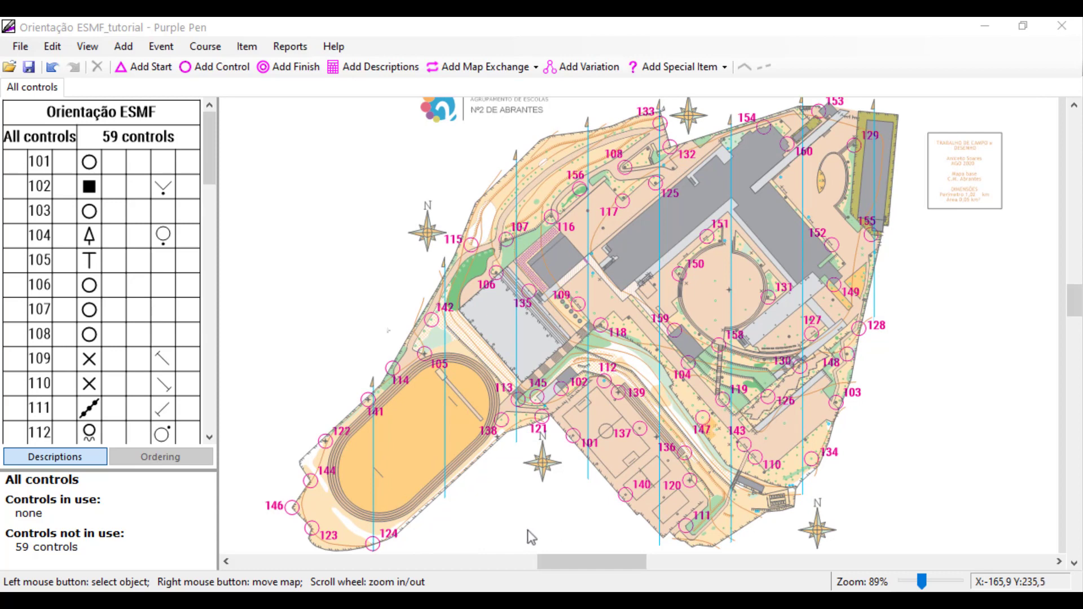
scroll(527, 530, "up", 1)
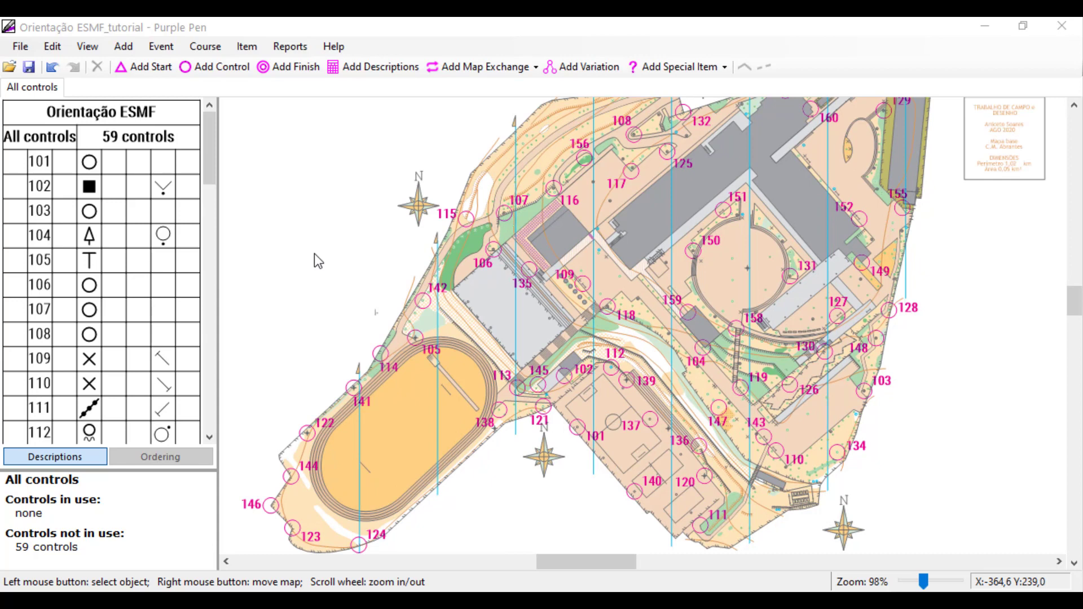
scroll(314, 253, "down", 3)
left_click(314, 253)
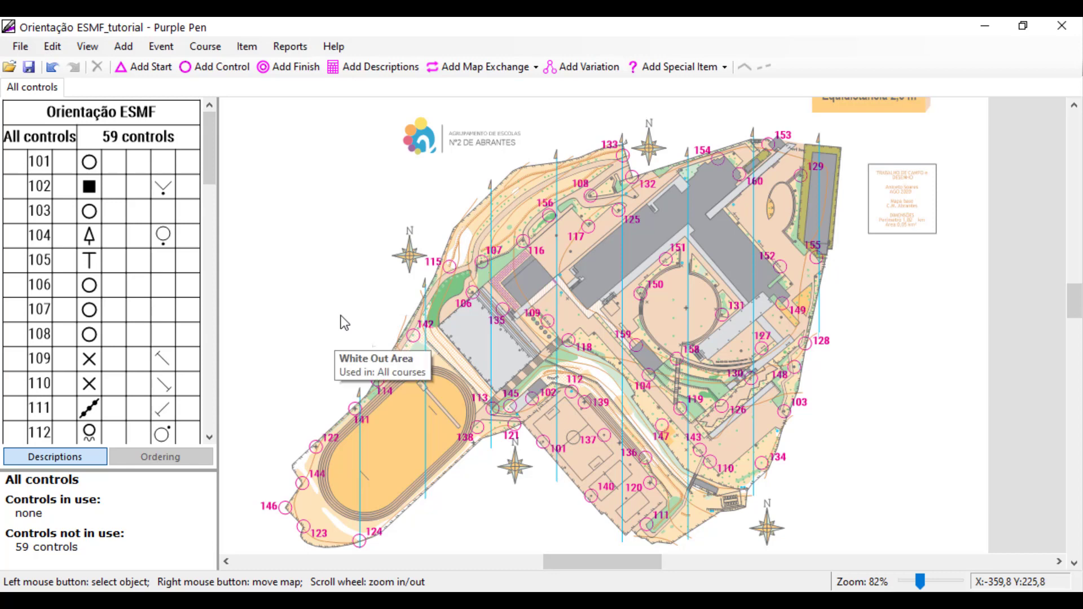
scroll(503, 519, "up", 1)
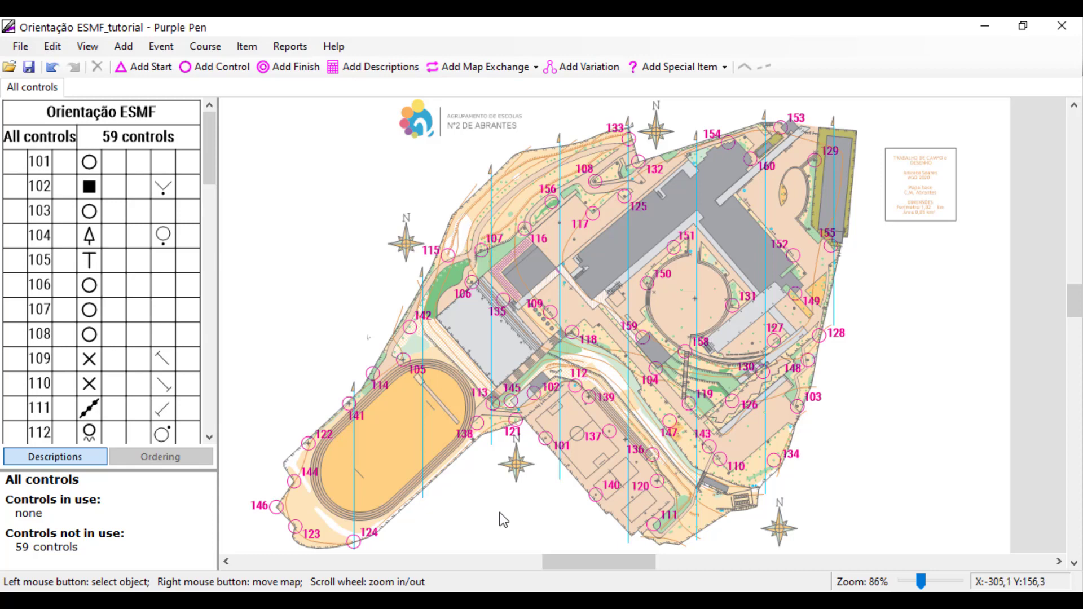
Place a start inside the running track oval, beside the diagonal strip southeast of control 105.
scroll(503, 520, "up", 2)
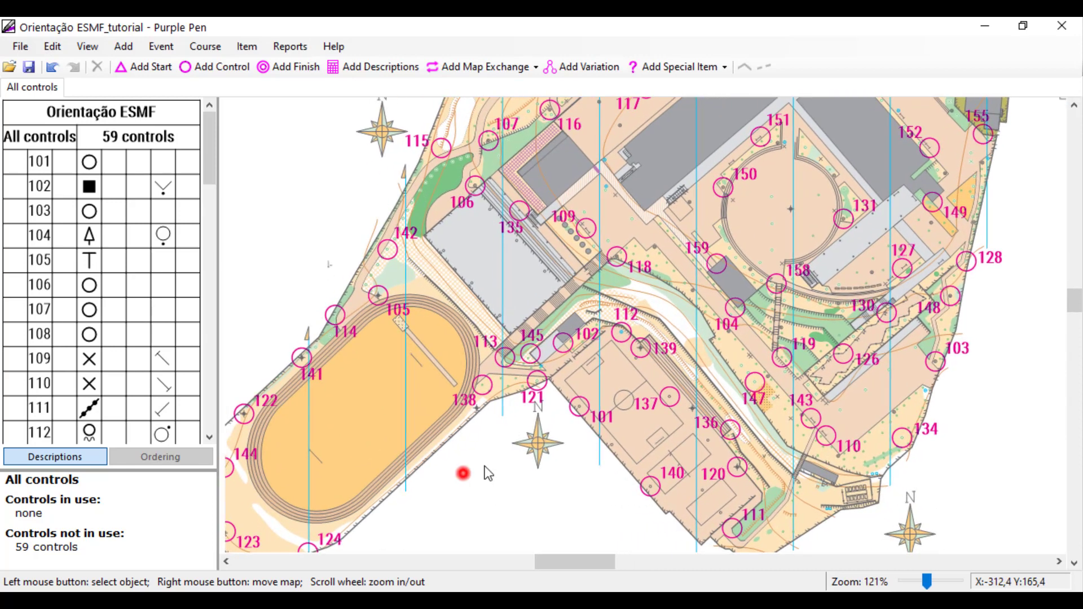
left_click_drag(486, 473, 524, 460)
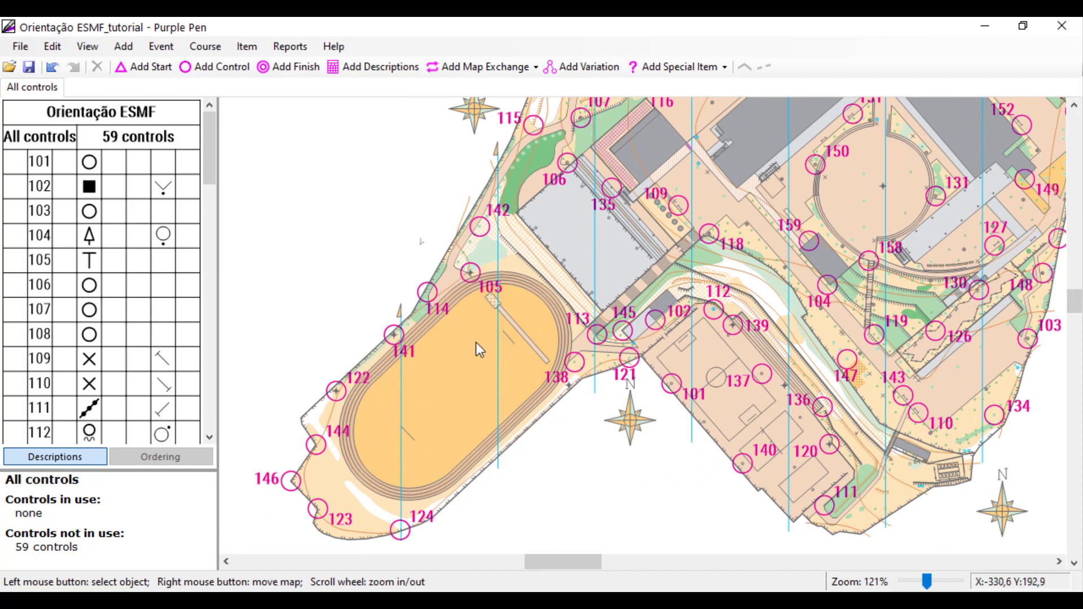
scroll(476, 343, "up", 1)
left_click_drag(488, 387, 509, 378)
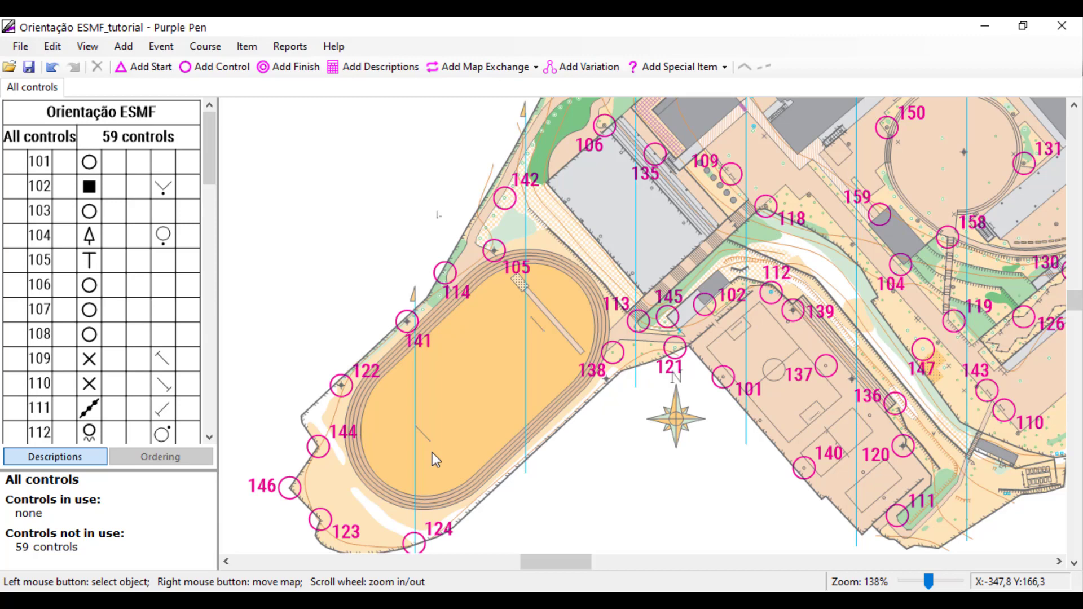
scroll(468, 461, "up", 1)
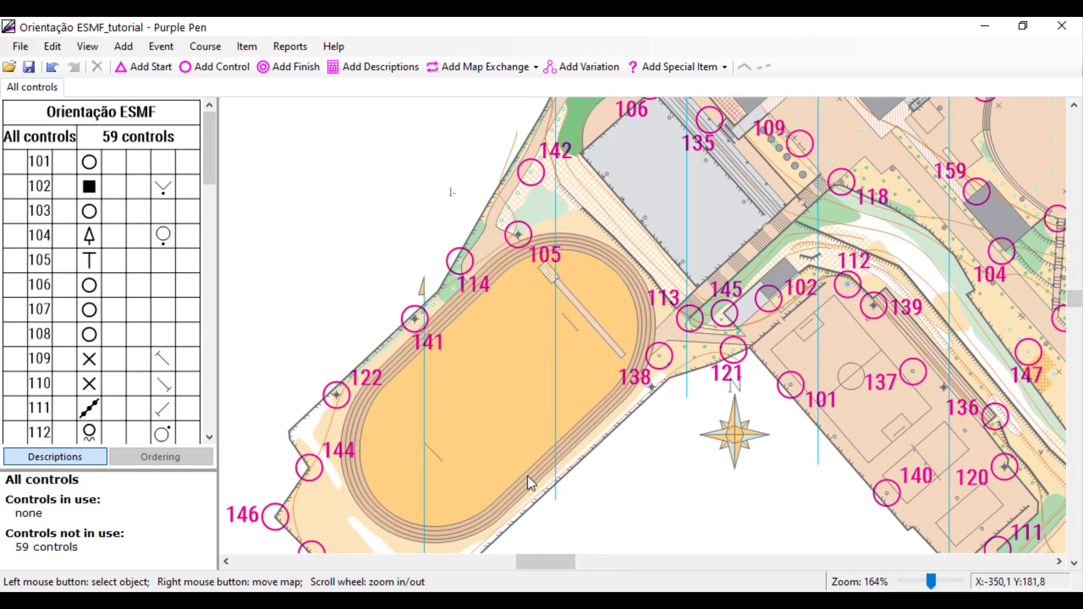
left_click_drag(527, 476, 520, 412)
scroll(518, 412, "up", 1)
left_click_drag(486, 376, 488, 363)
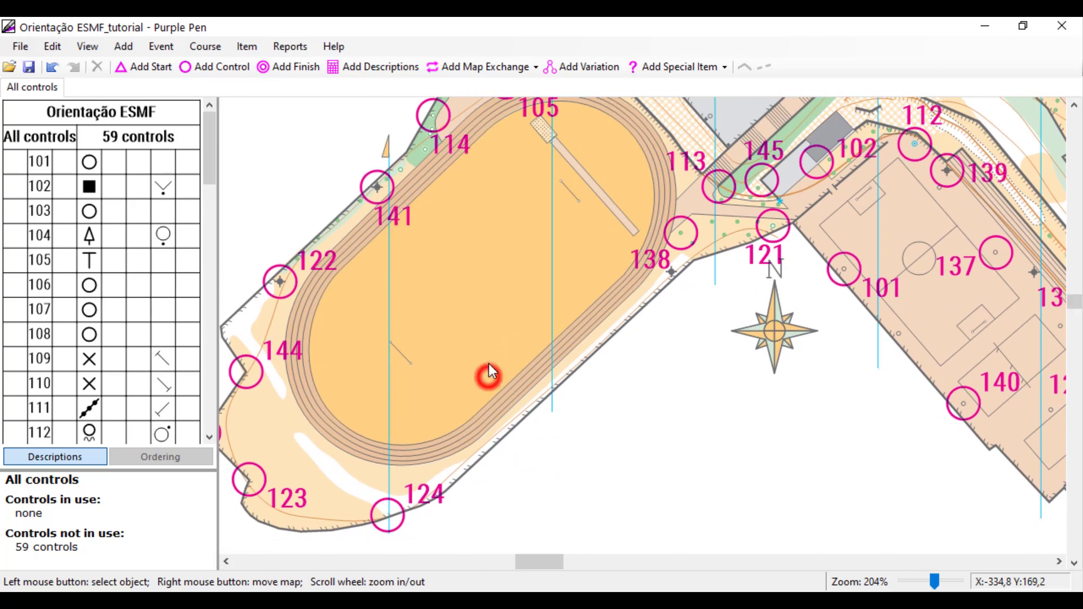
left_click(136, 71)
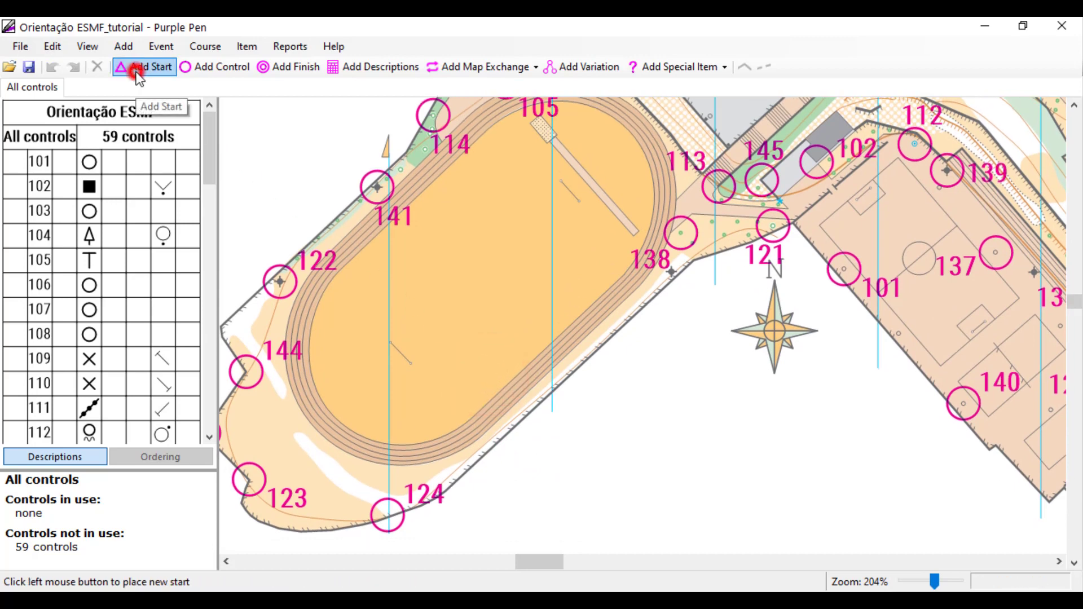
scroll(522, 261, "up", 1)
left_click_drag(522, 261, 520, 340)
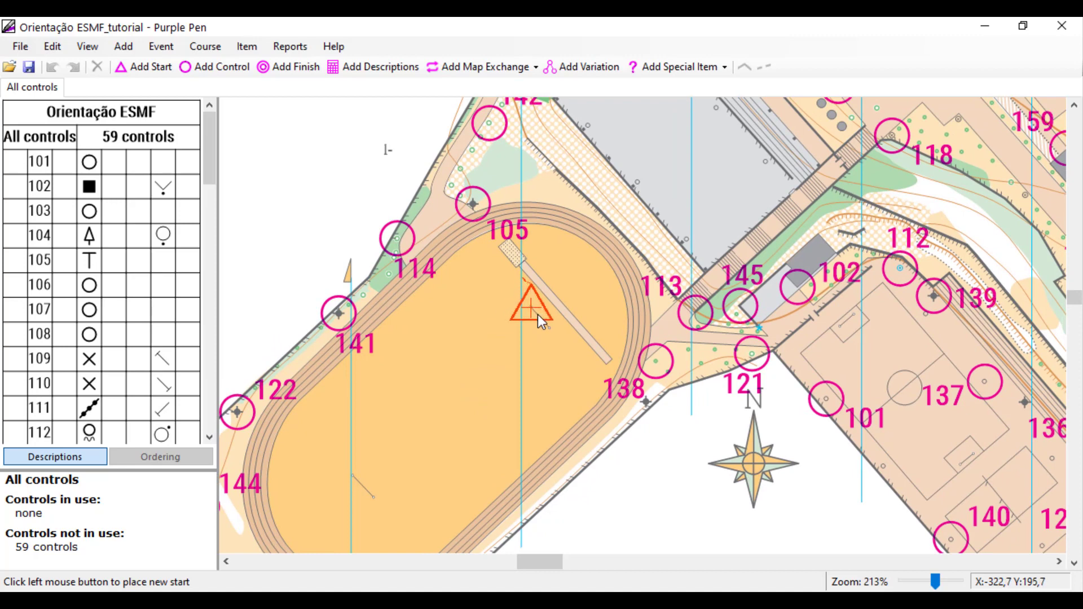
left_click(537, 314)
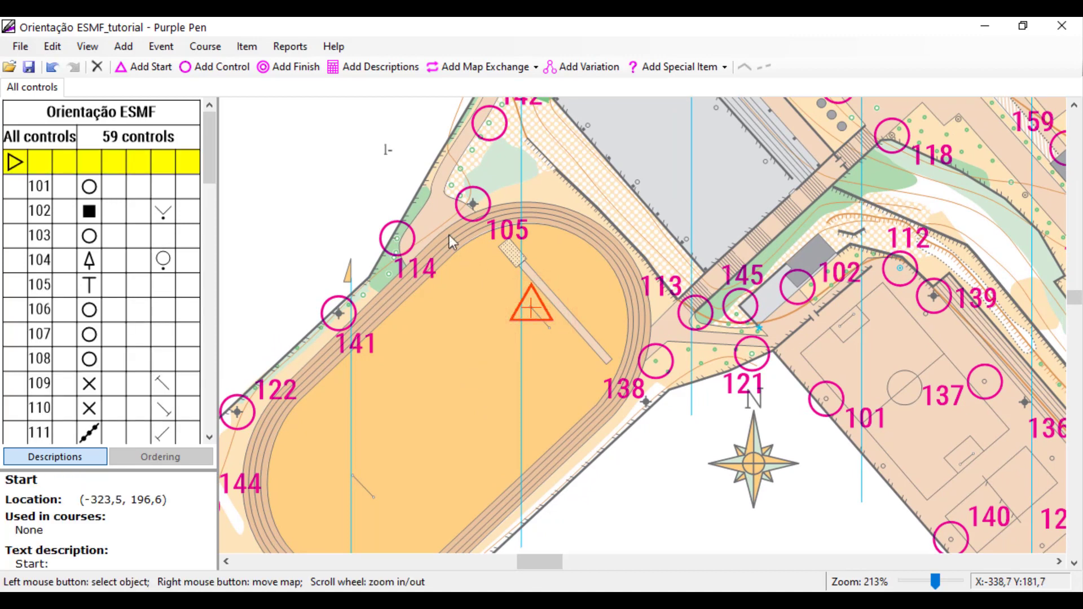
Place a finish inside the running track at the southeast end of the diagonal strip, beside control 138.
left_click(263, 67)
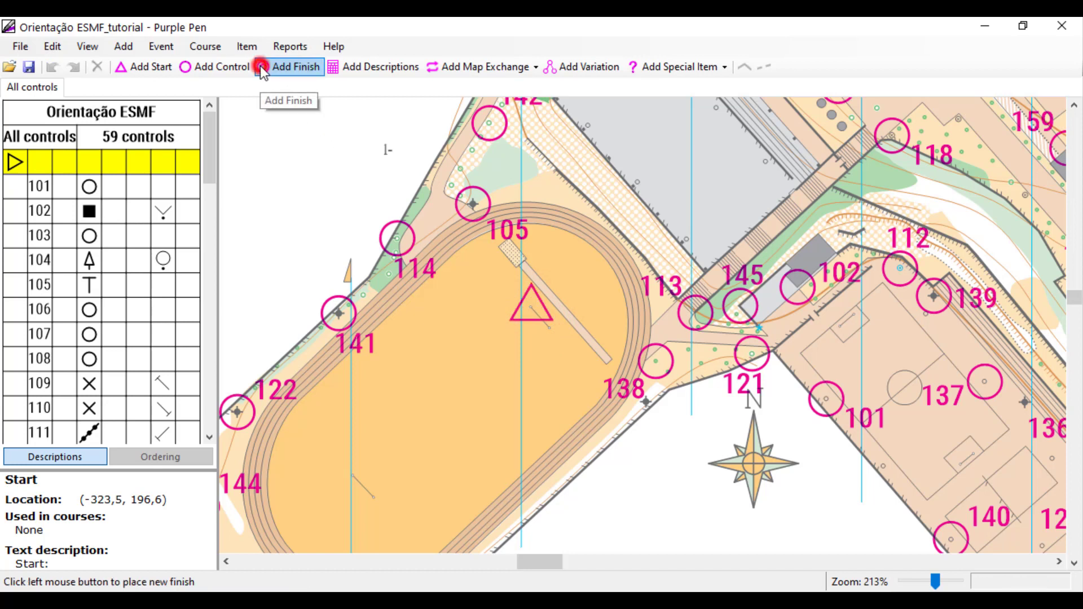
left_click(613, 370)
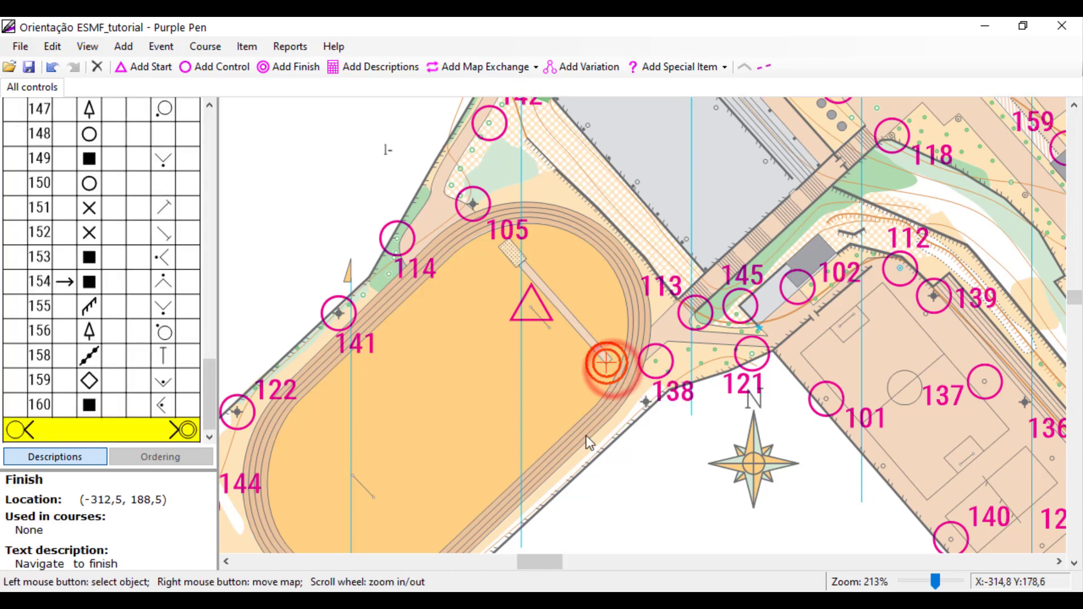
left_click(520, 371)
scroll(520, 371, "down", 2)
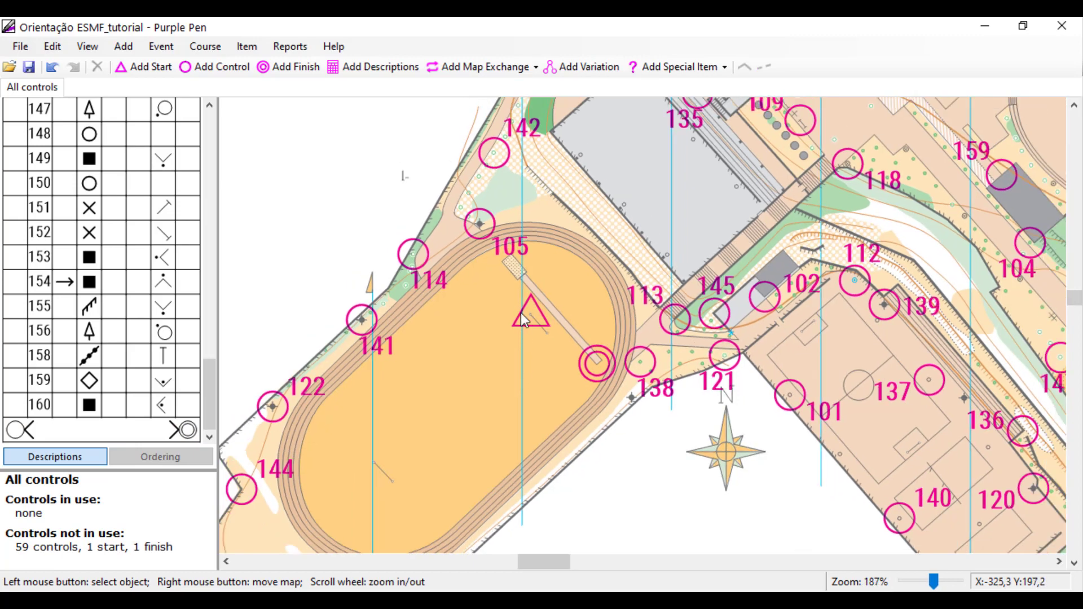
Set the start's feature symbol in its control description to the circle for a special item.
left_click(520, 313)
left_click(593, 361)
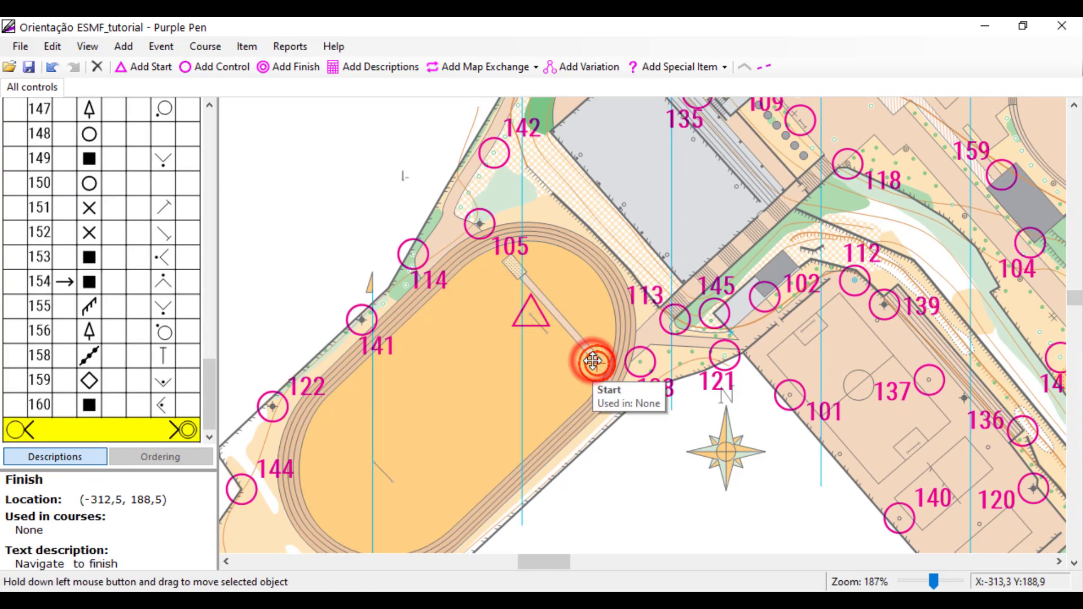
left_click(533, 322)
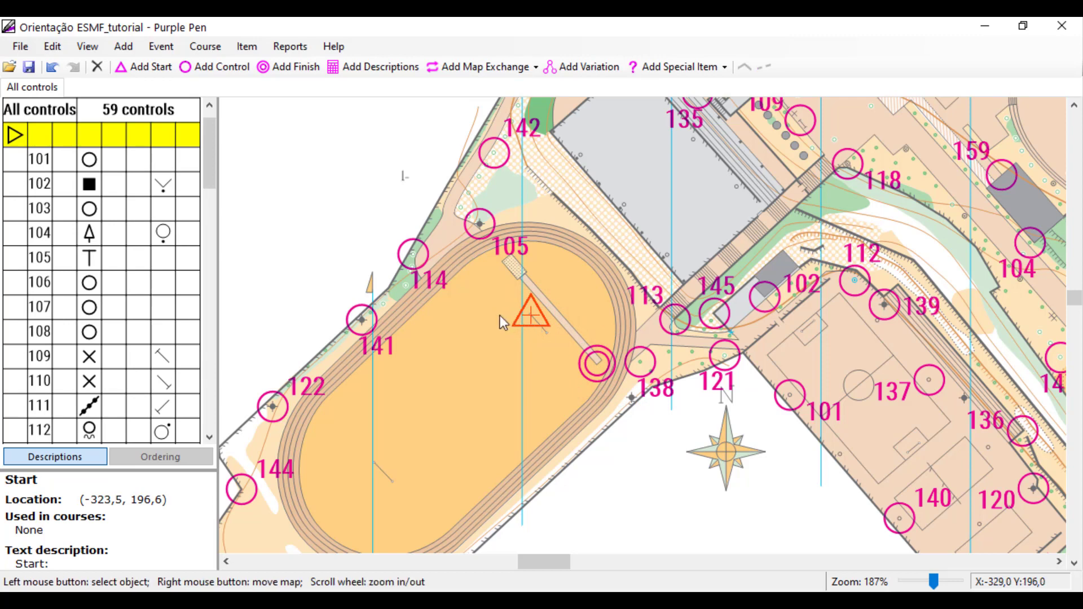
left_click(93, 136)
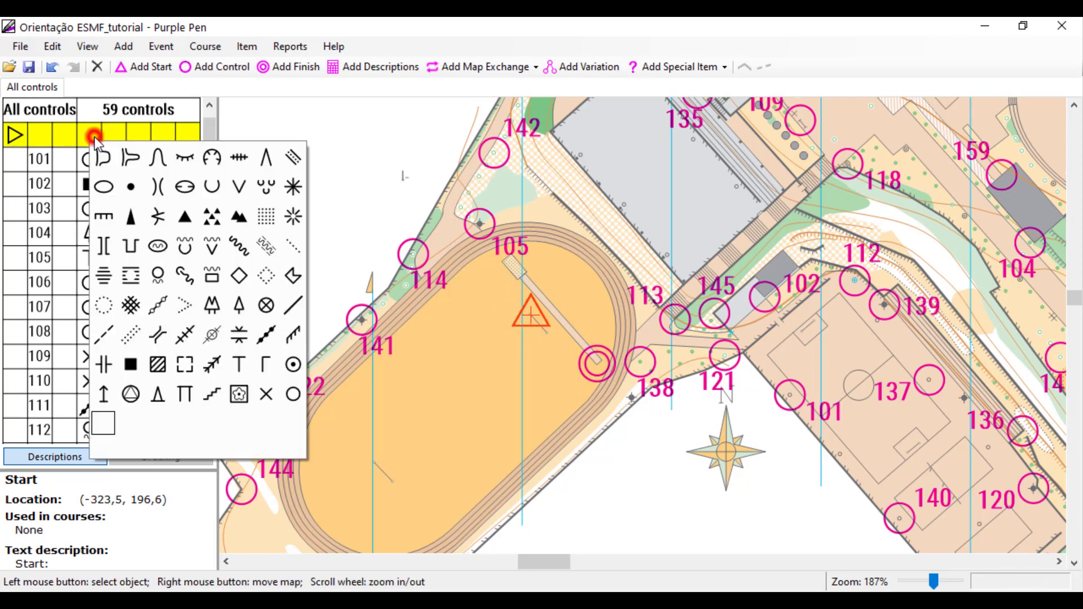
left_click(293, 397)
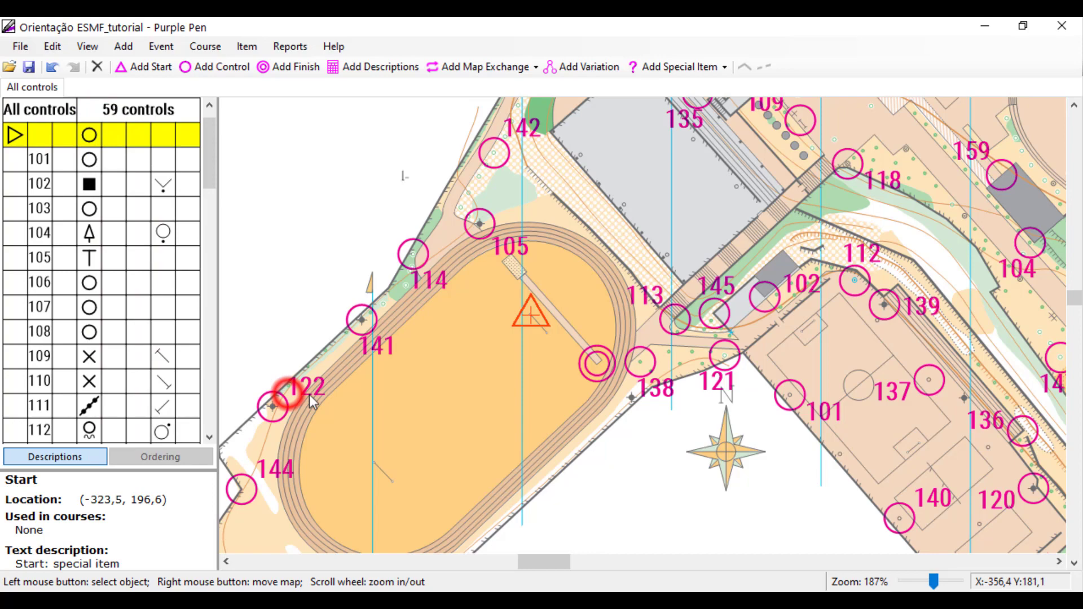
left_click(483, 400)
Create a new course named Percurso 1 of type Normal Course, keeping the default appearance settings.
scroll(532, 373, "down", 1)
scroll(532, 373, "down", 4)
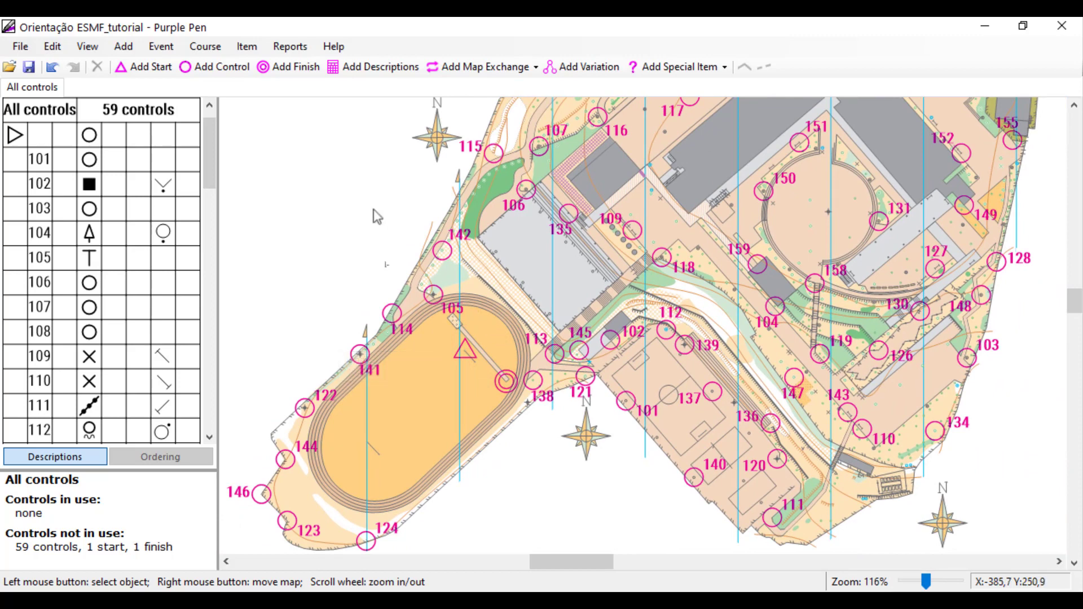
left_click(207, 47)
left_click(213, 62)
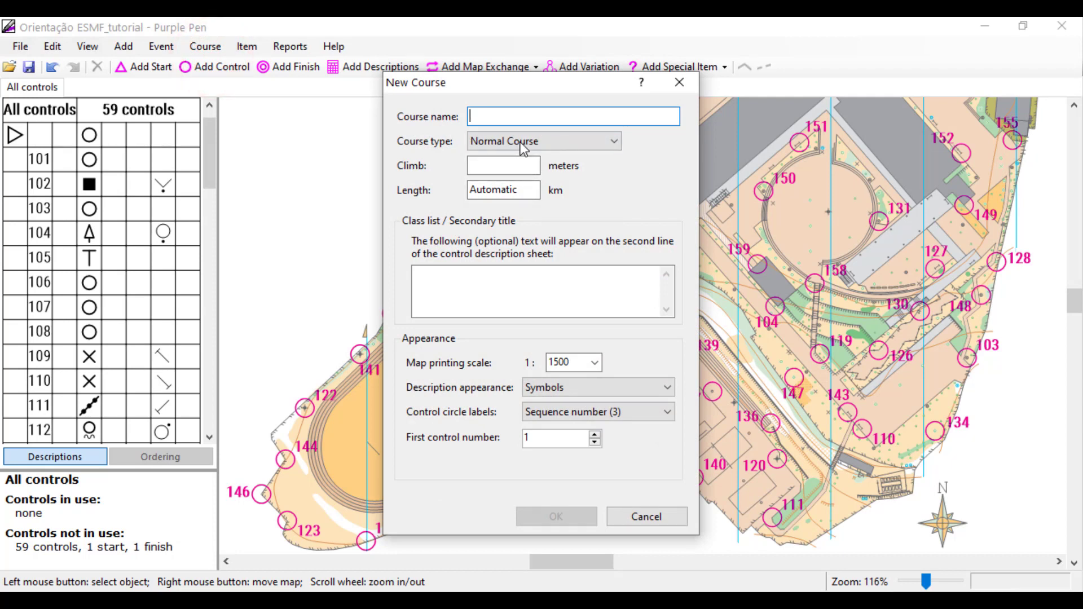
type("P")
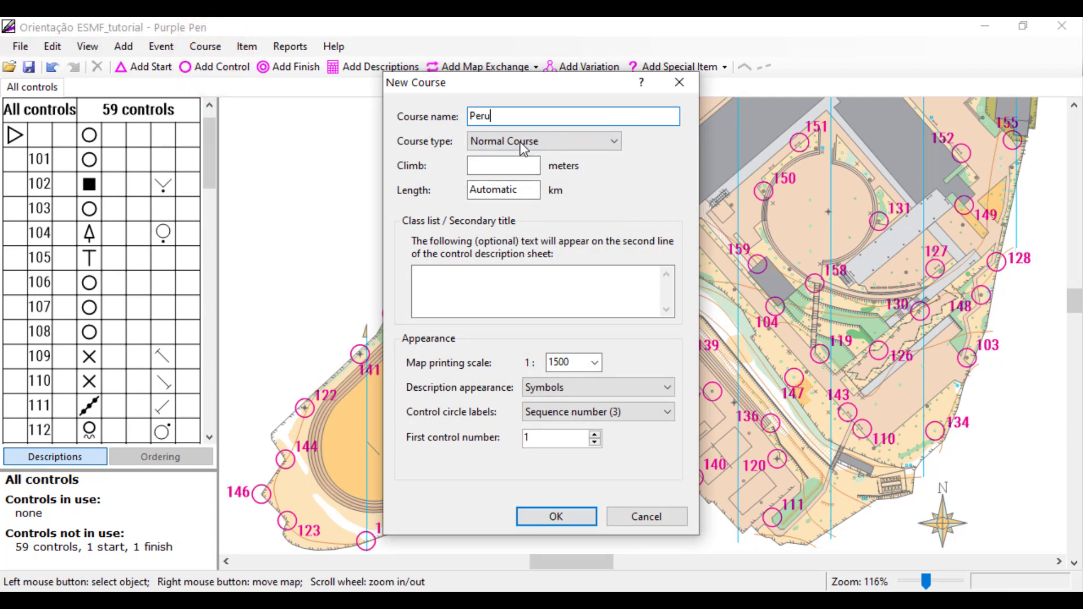
type("ercurso 1")
left_click(520, 144)
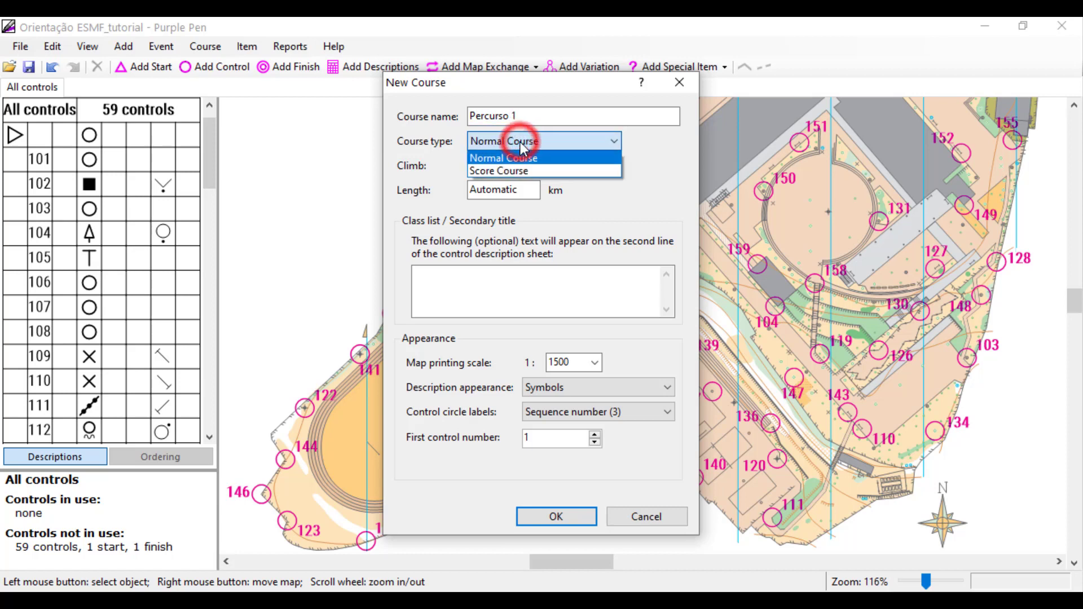
left_click(520, 144)
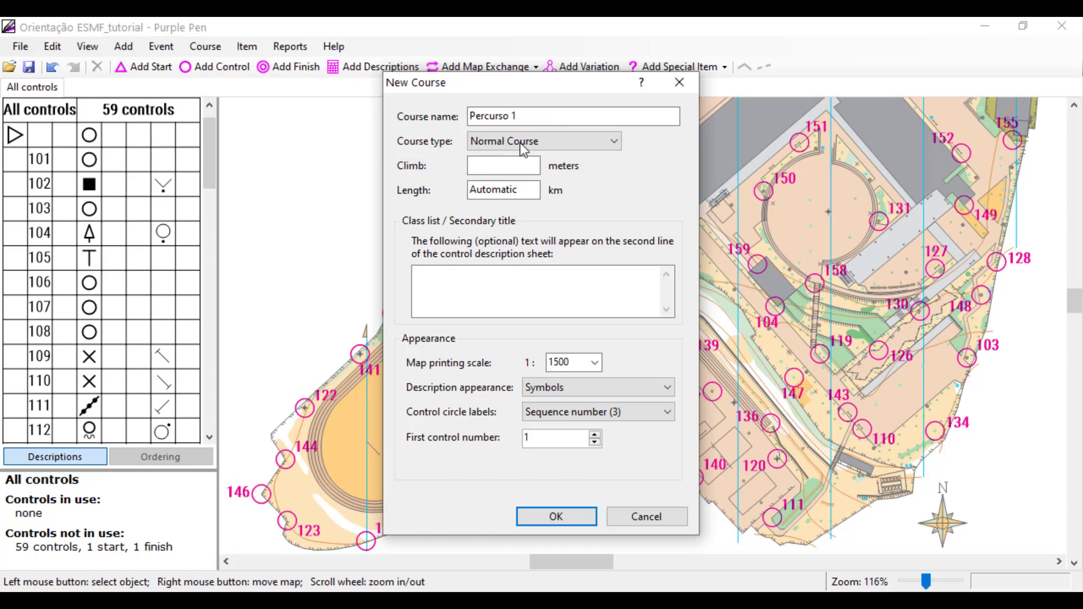
key("Tab")
key("Tab")
key("Tab")
key("Tab")
key("Tab")
left_click(556, 517)
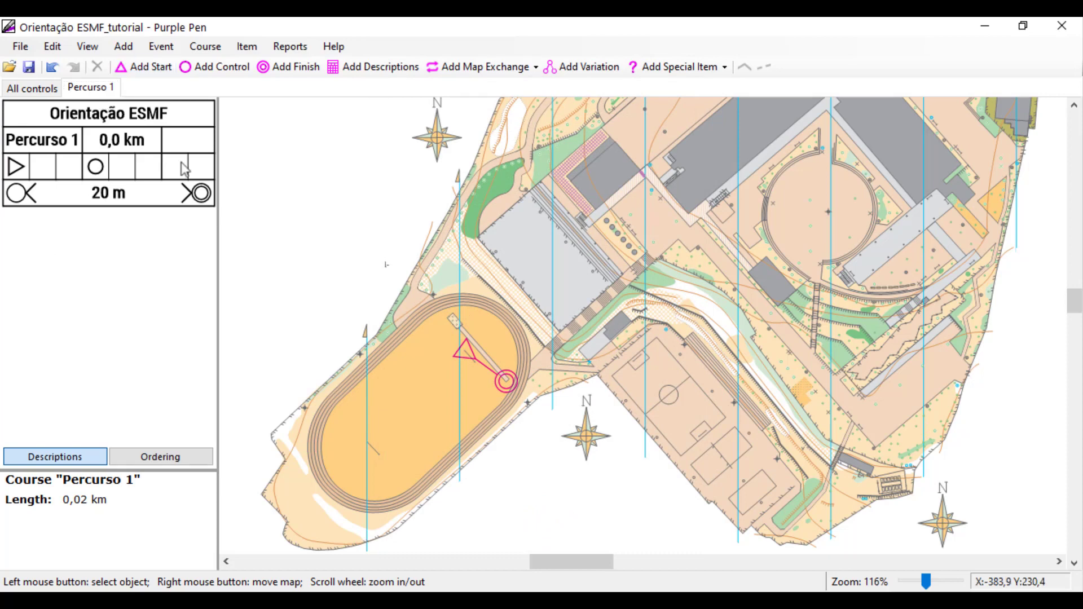
Compare the map with all controls against the map of course Percurso 1.
scroll(462, 392, "down", 3)
left_click(674, 320)
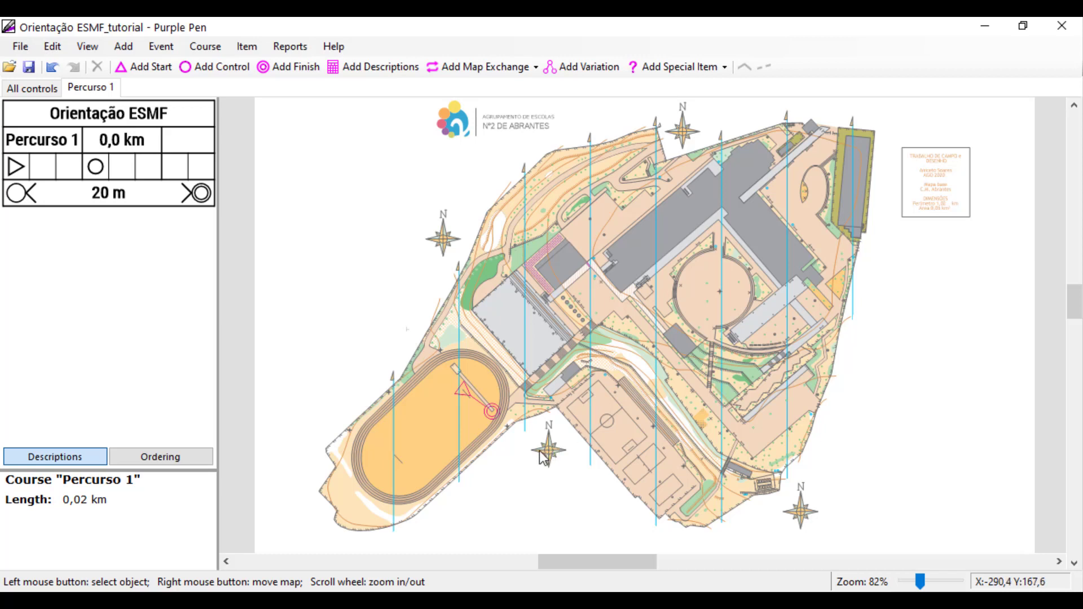
left_click(8, 94)
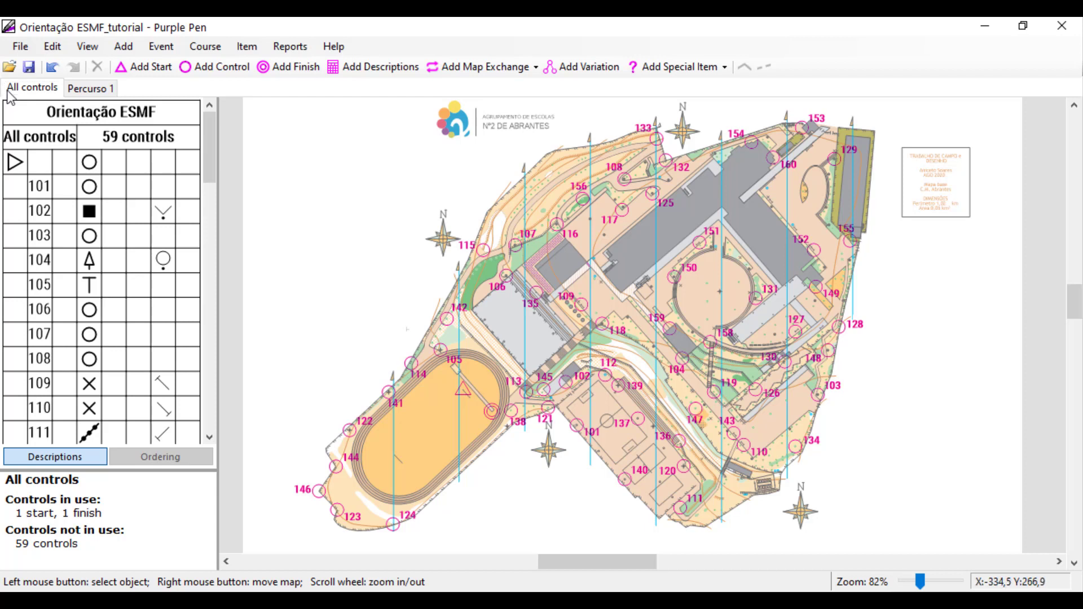
left_click(86, 96)
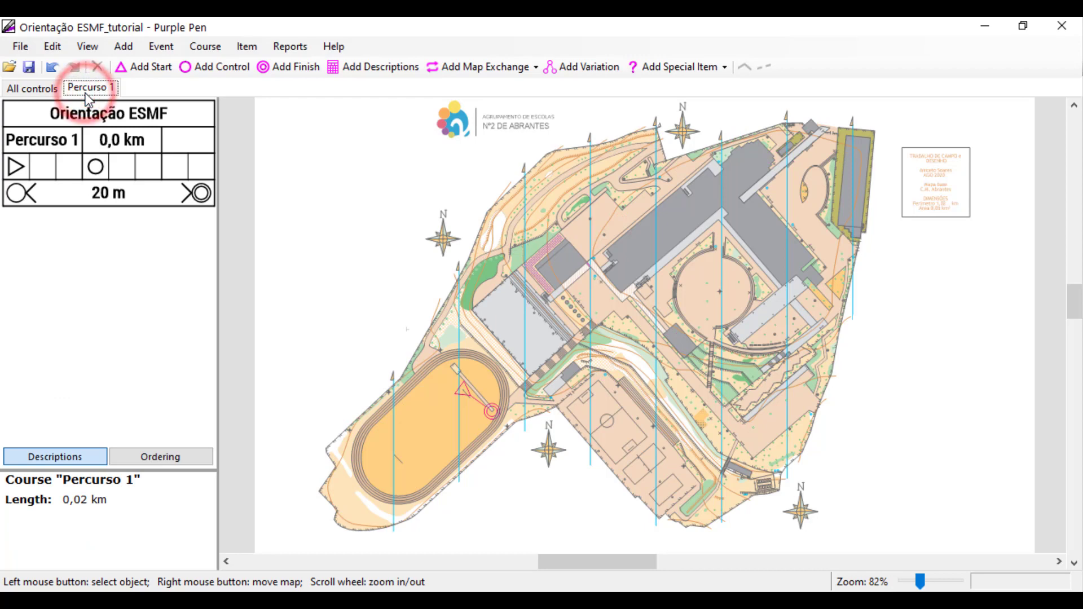
Insert control 115 between the start and the finish of course Percurso 1.
scroll(473, 379, "up", 1)
scroll(473, 378, "up", 2)
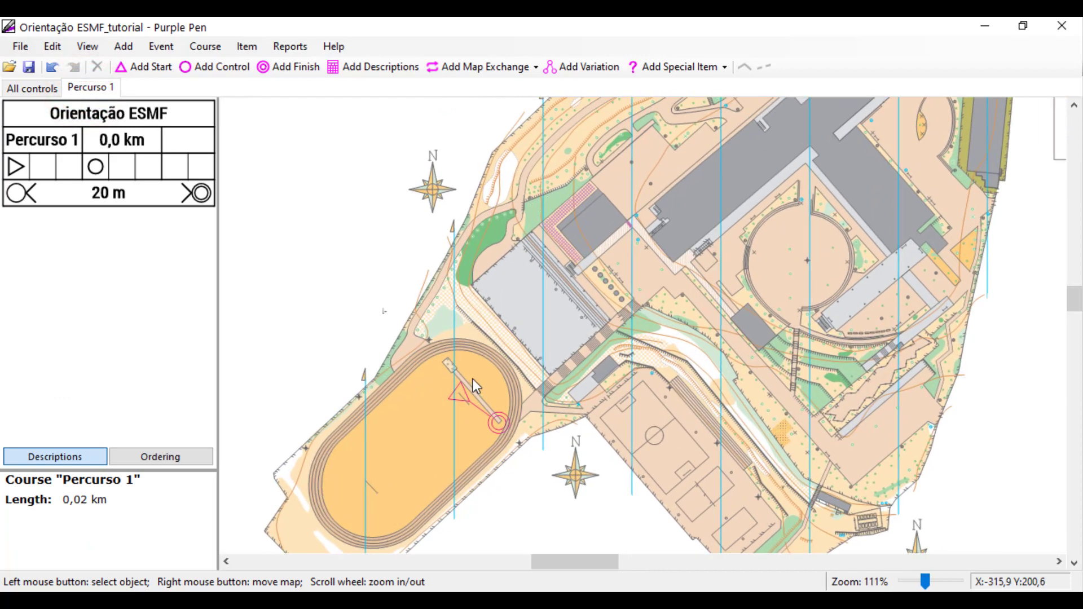
left_click_drag(649, 319, 613, 350)
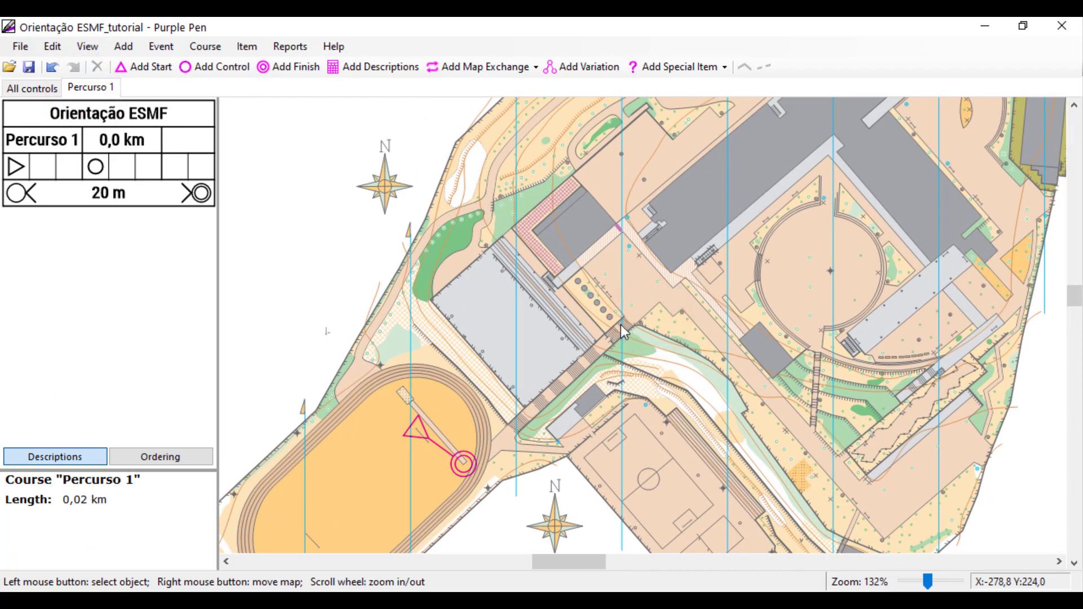
left_click(441, 451)
left_click(196, 70)
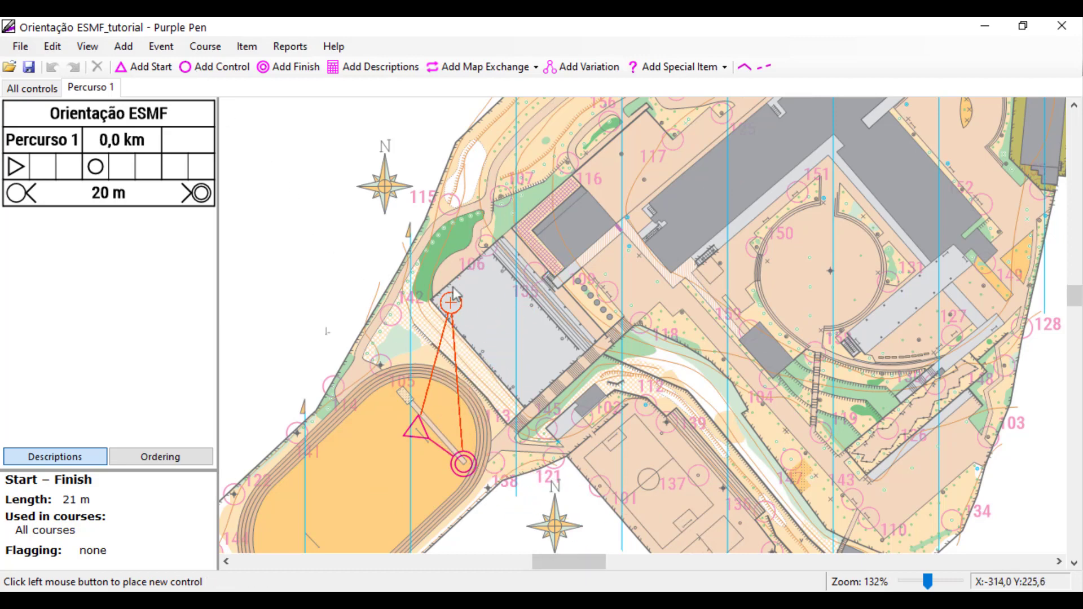
left_click(452, 214)
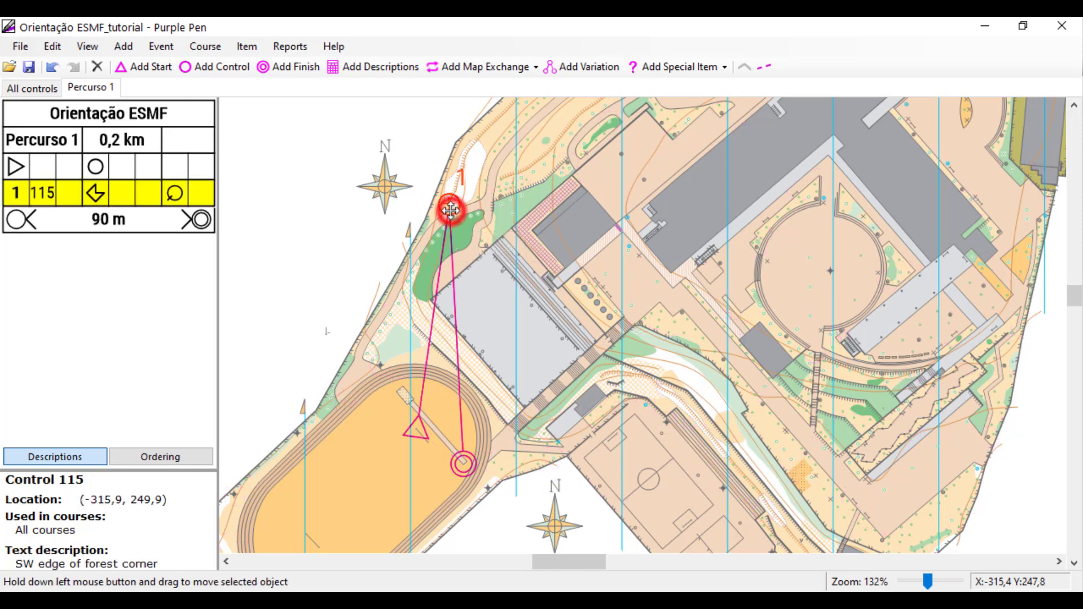
Add existing control 117 as the second control of course Percurso 1, between control 115 and the finish.
left_click(202, 48)
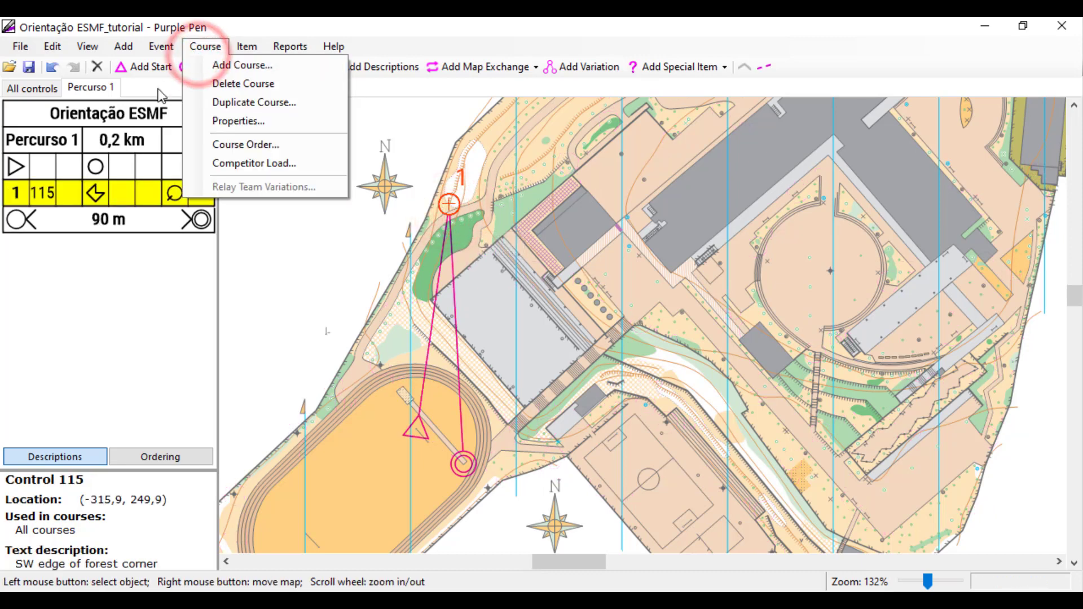
left_click(154, 86)
left_click(205, 68)
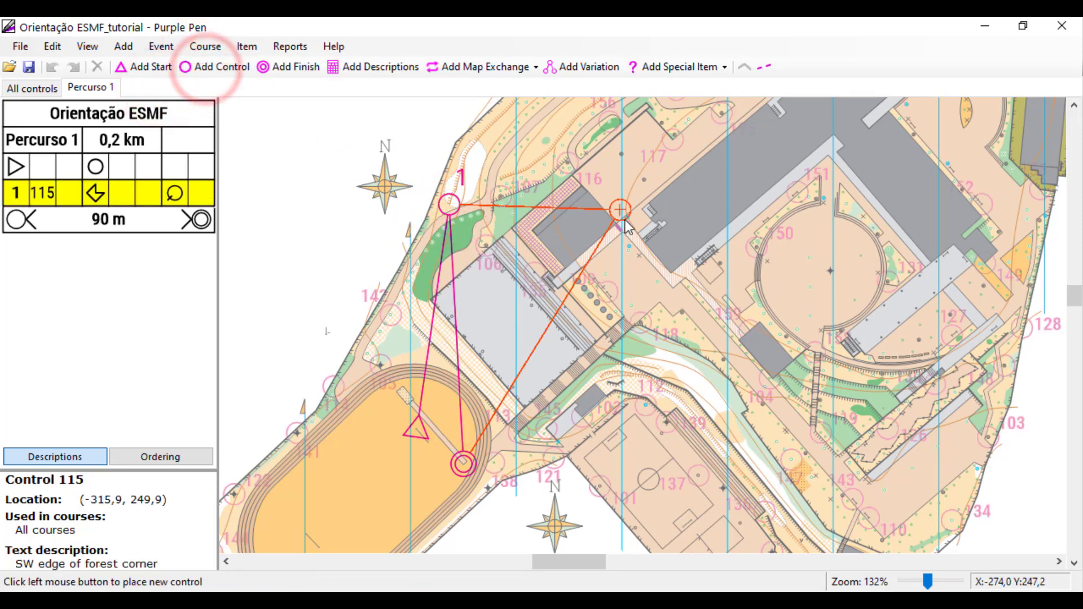
left_click_drag(618, 210, 588, 295)
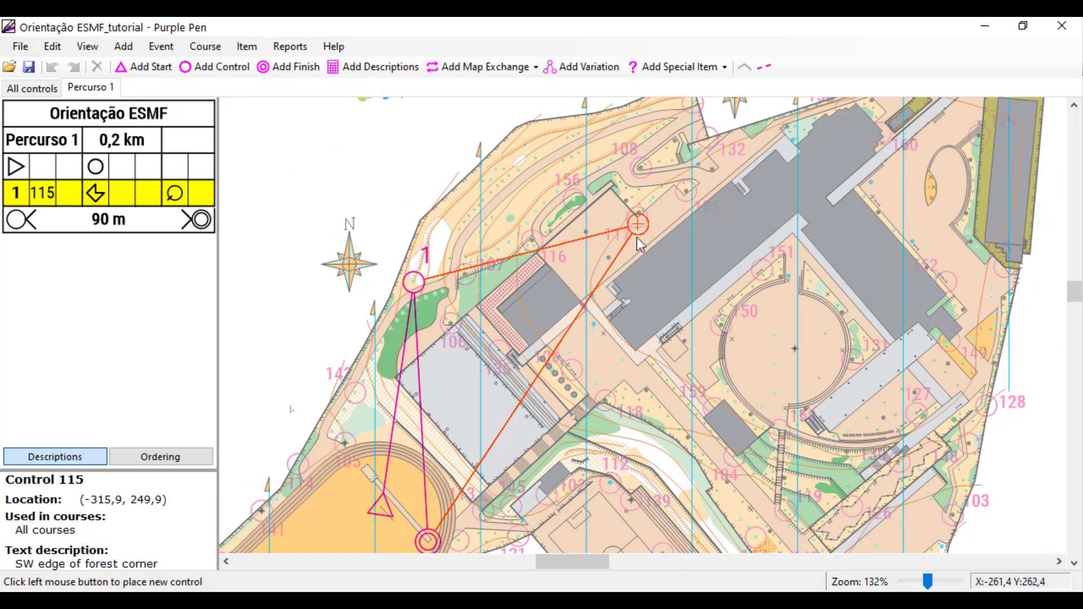
left_click(640, 219)
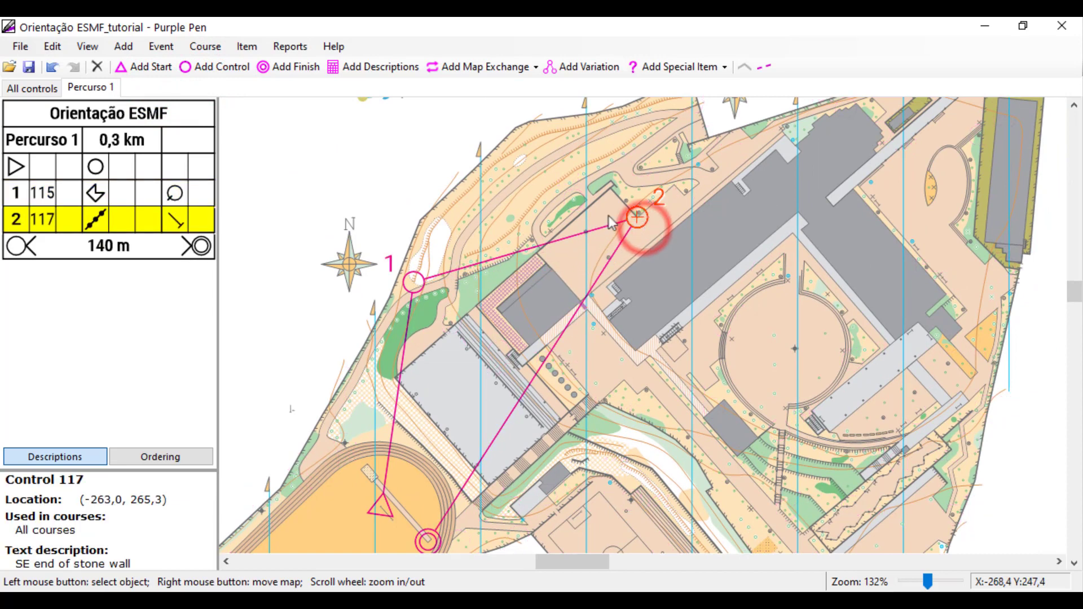
Add existing controls 131 and 152, in that order, after control 117 in the course.
left_click(195, 69)
left_click_drag(742, 375, 671, 345)
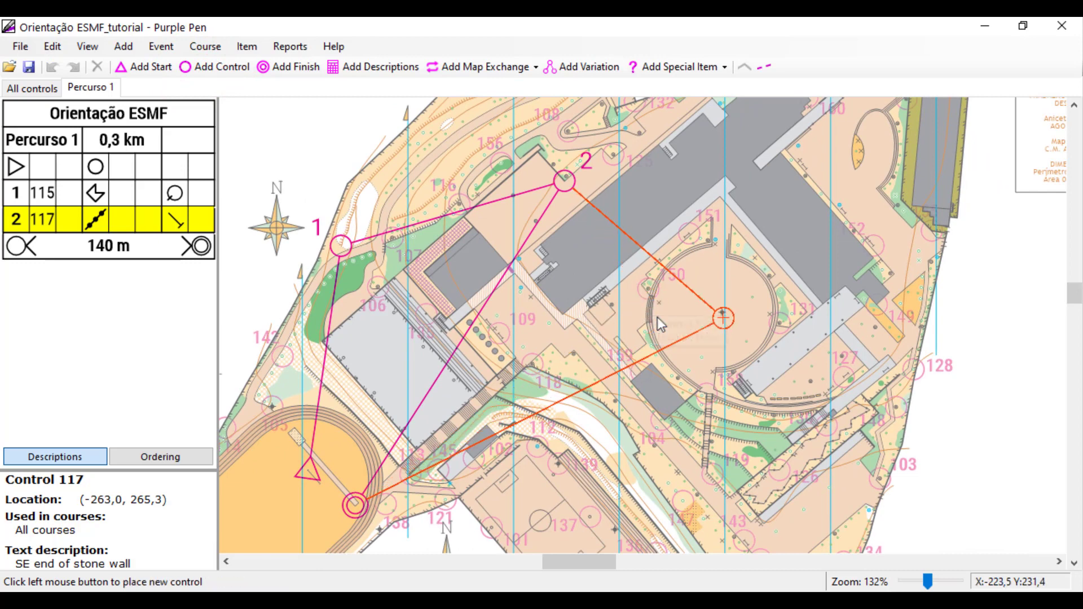
left_click(780, 333)
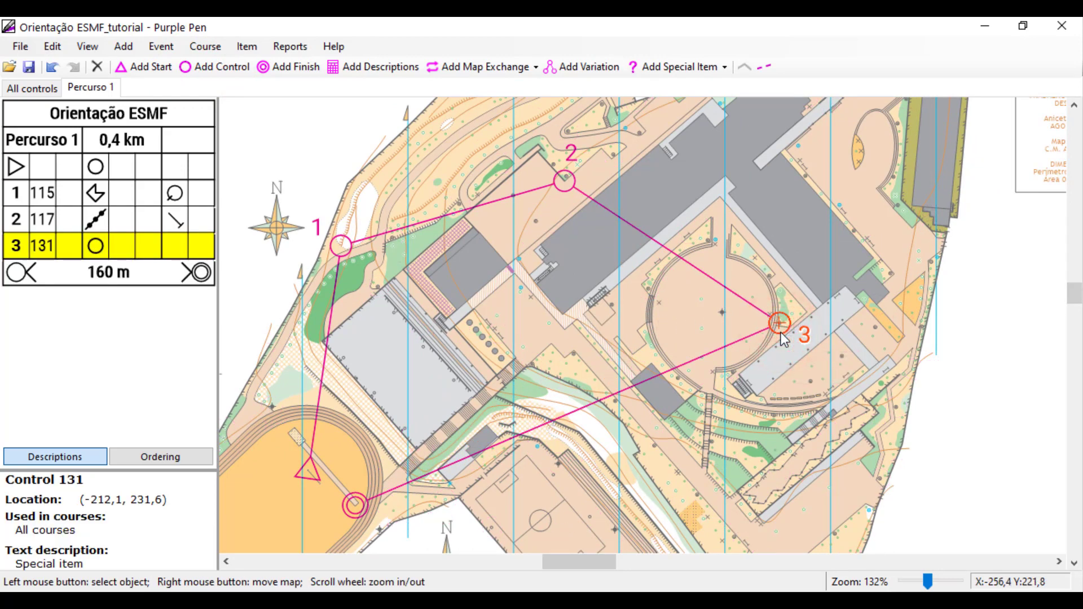
left_click(220, 71)
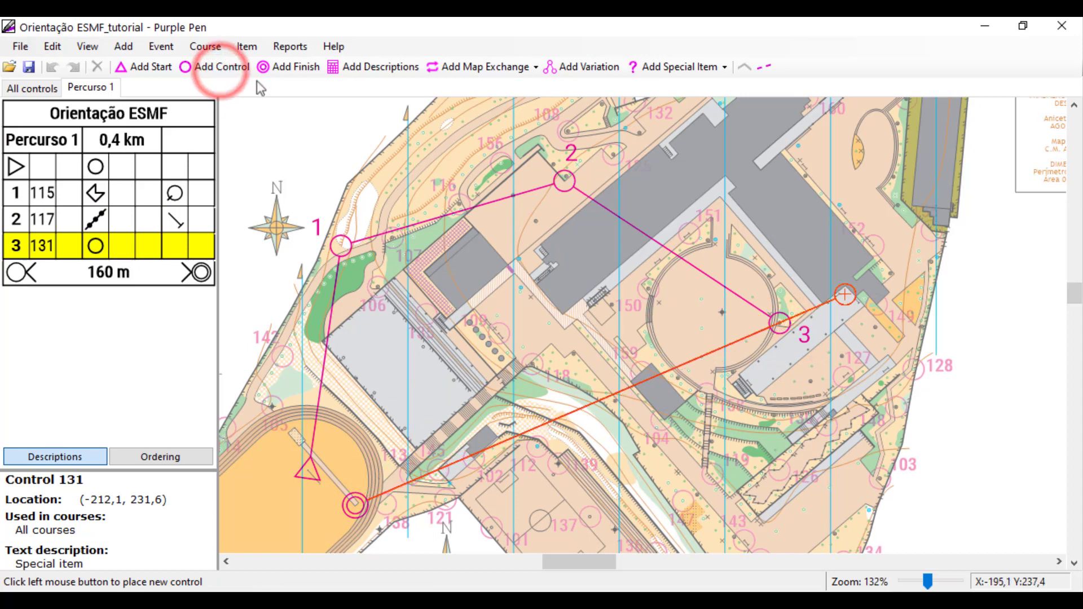
left_click(871, 246)
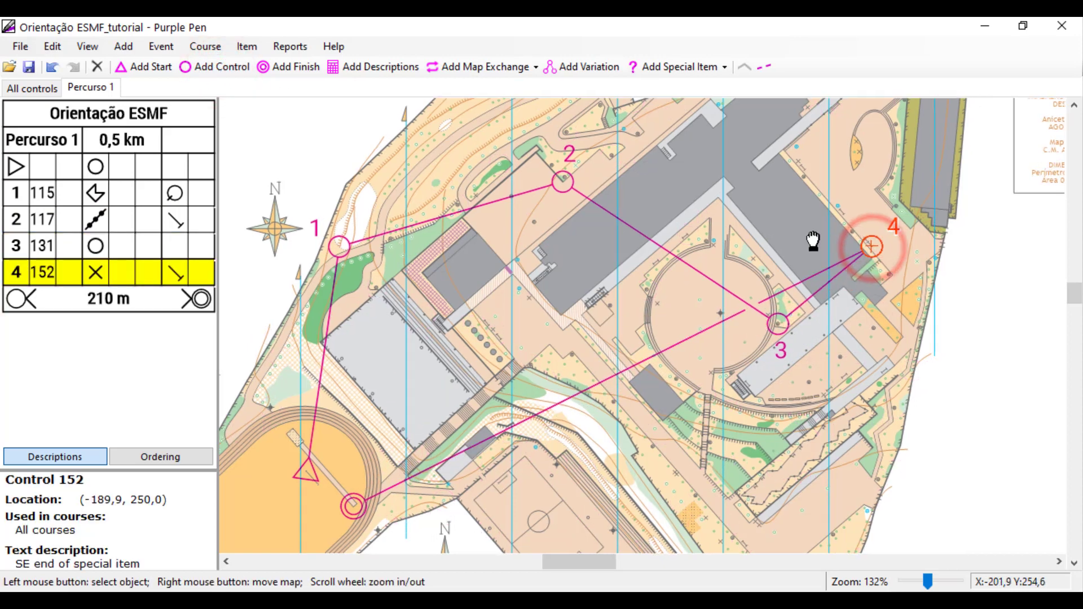
Add existing controls 153 and 132, in that order, after control 152 in the course.
left_click_drag(811, 242, 786, 320)
left_click(205, 67)
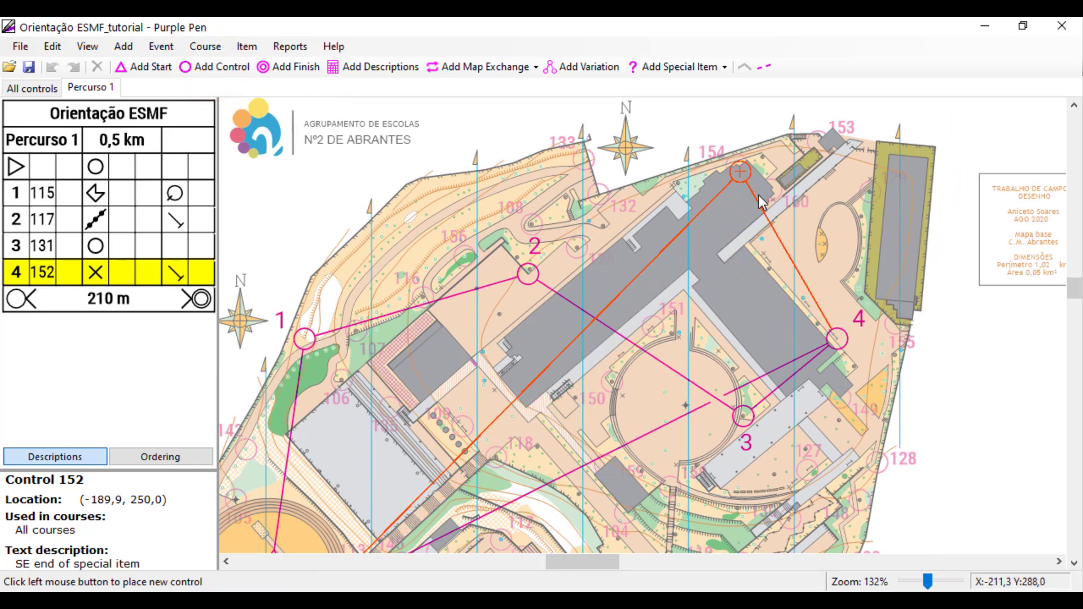
left_click(820, 155)
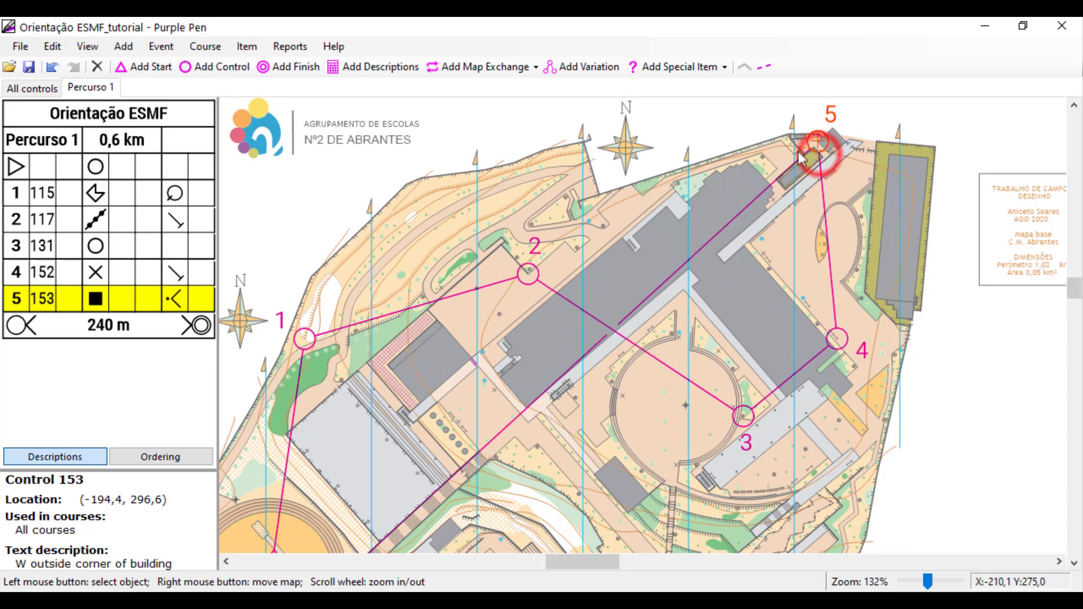
left_click(218, 68)
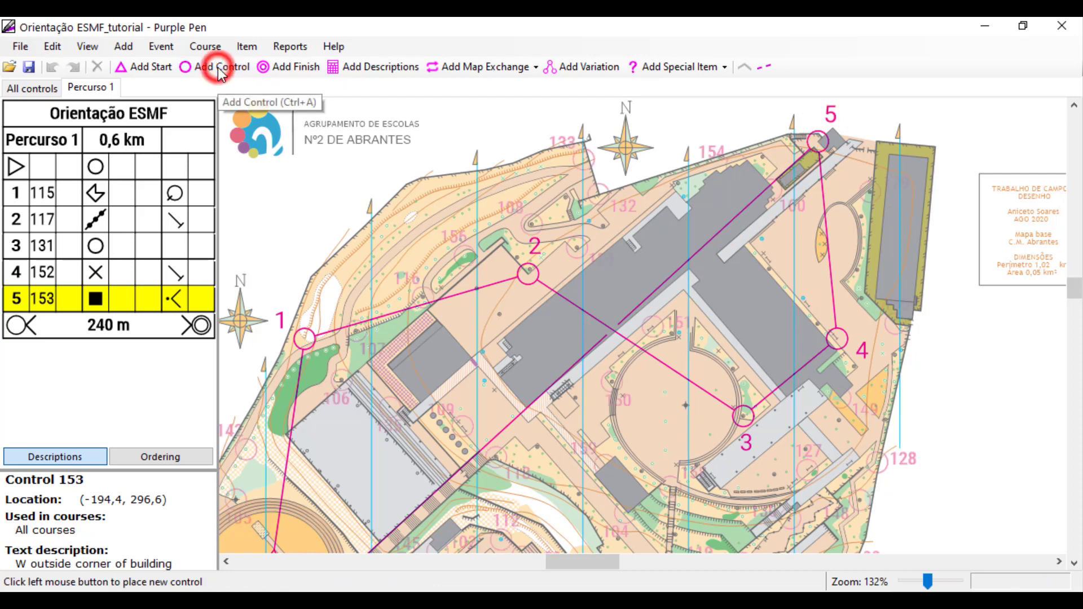
left_click(602, 198)
left_click(725, 292)
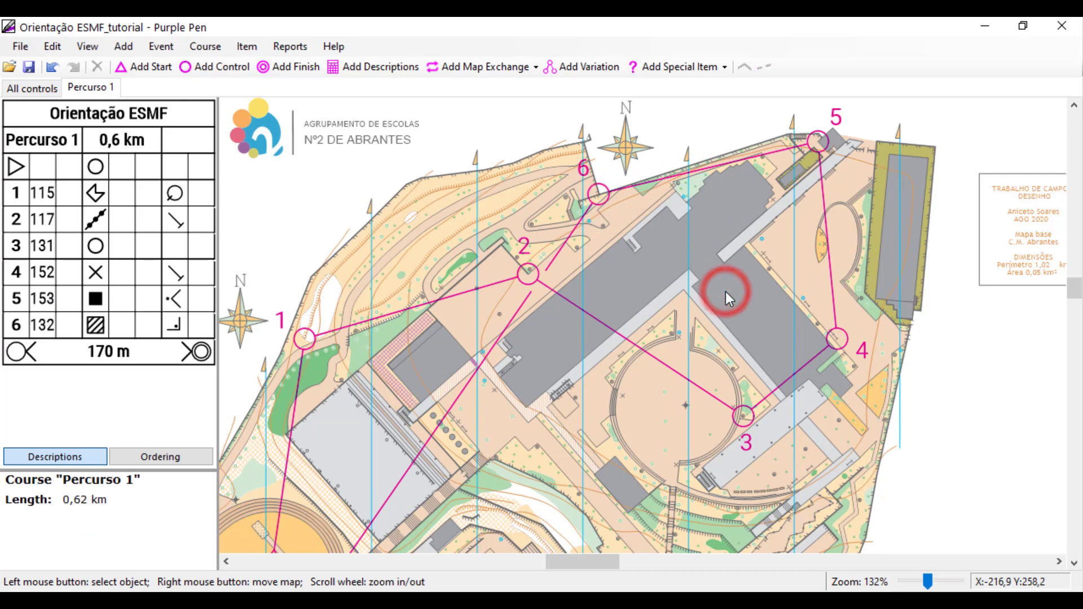
Insert existing control 154 on the leg between controls 153 and 132, and move its number label above the circle.
mouse_move(715, 170)
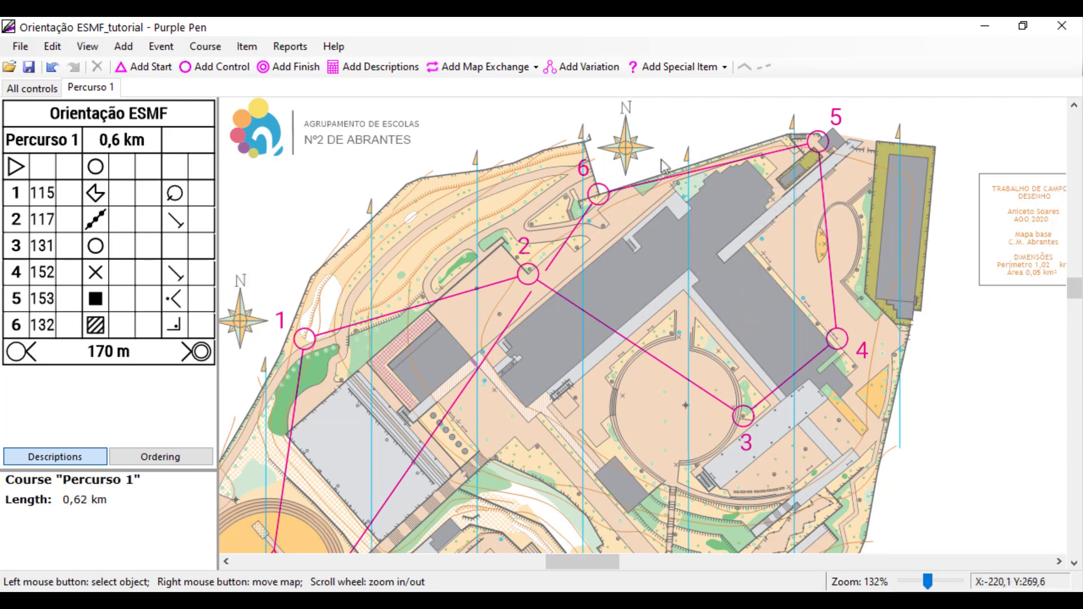
left_click(222, 74)
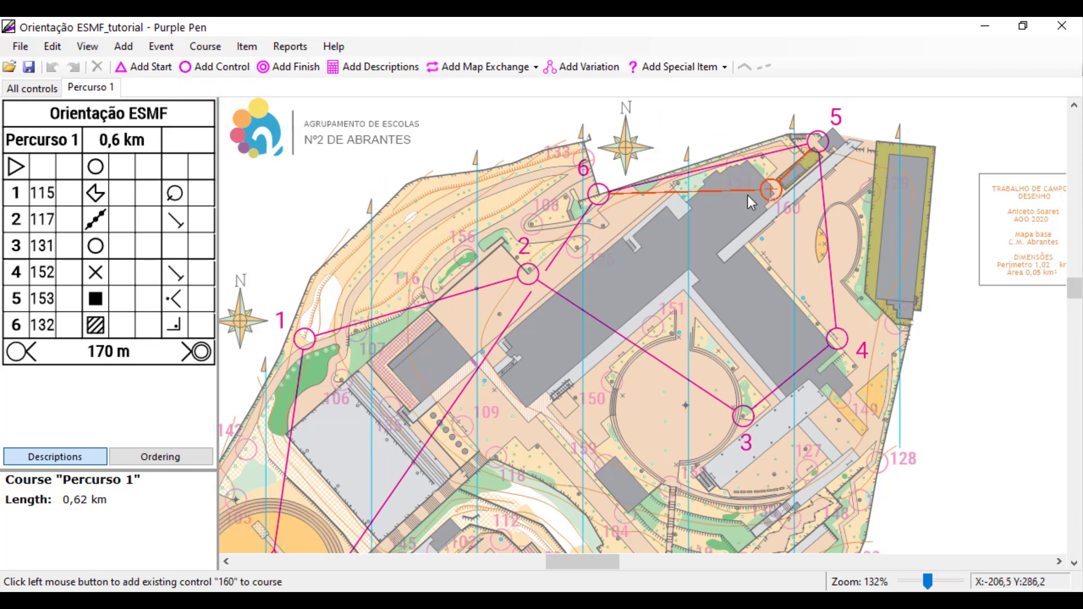
left_click(747, 168)
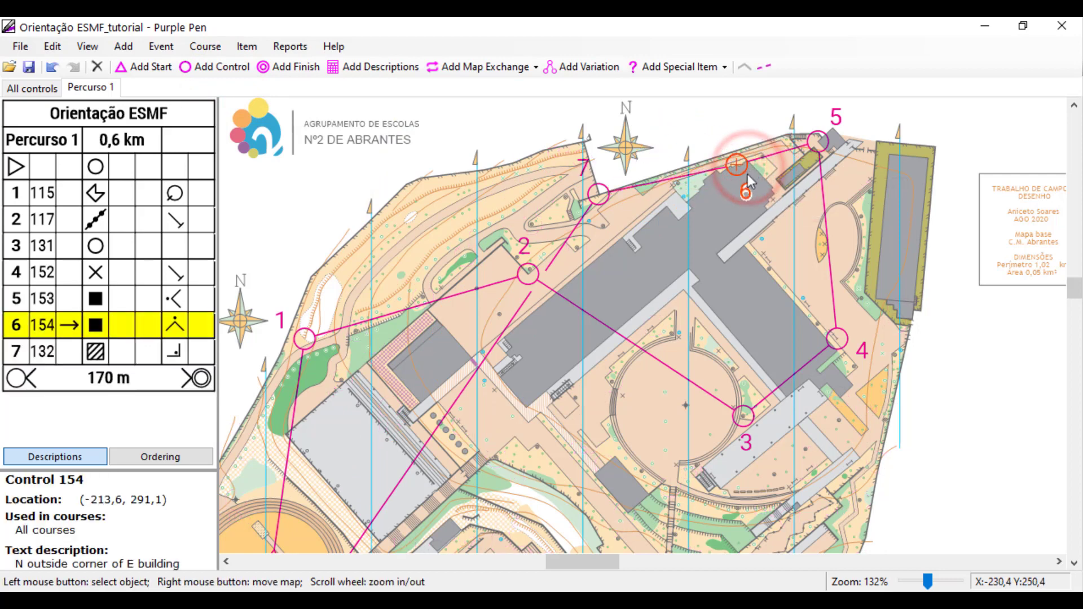
left_click_drag(744, 191, 724, 144)
Insert existing control 159 on the leg between control 132 and the finish.
left_click_drag(574, 448, 599, 355)
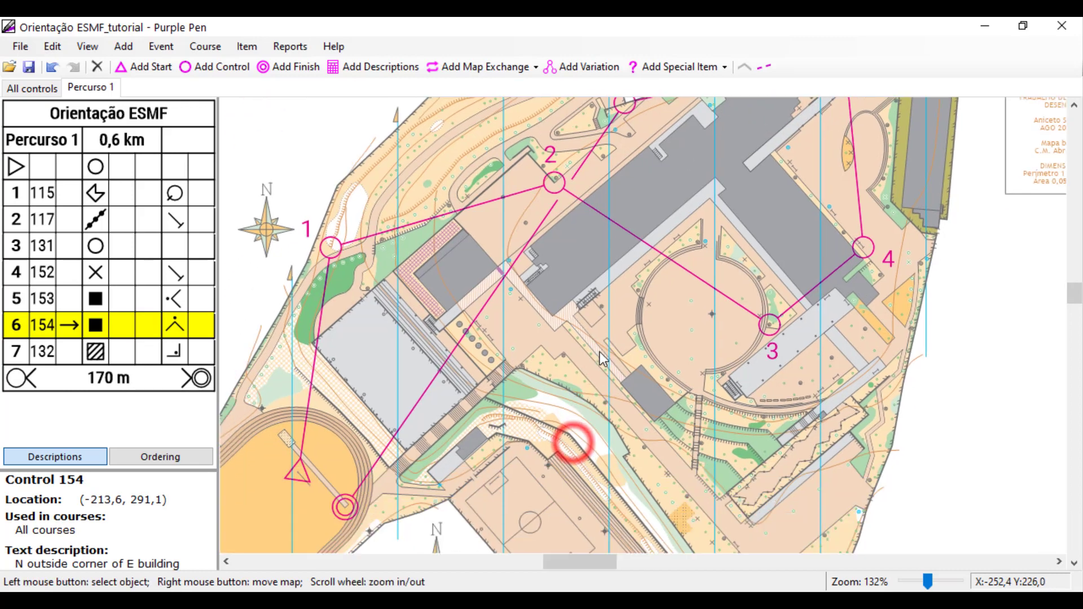
left_click_drag(589, 296, 572, 364)
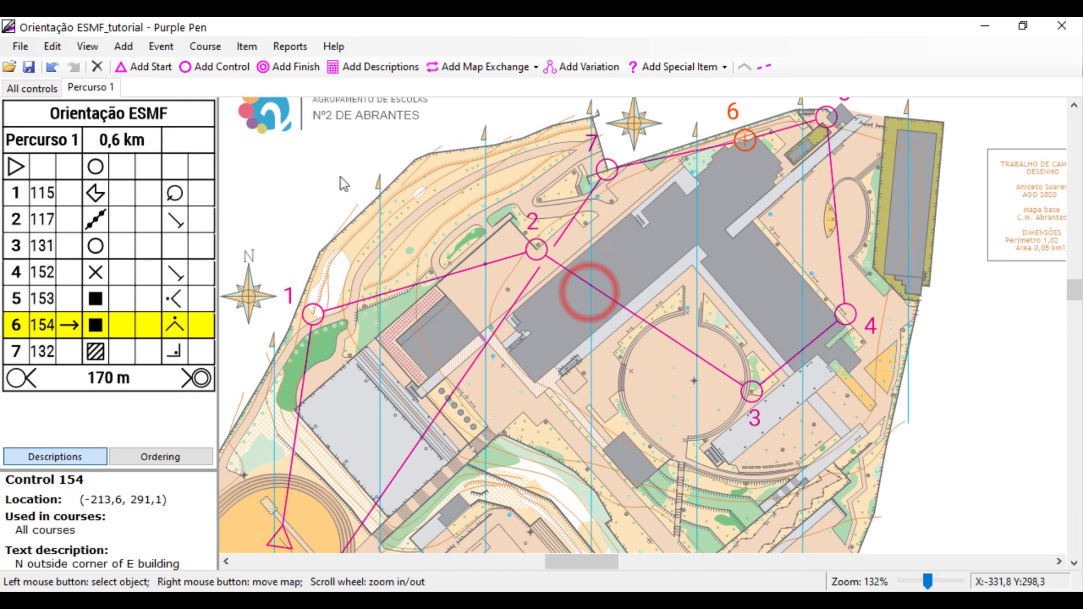
left_click(216, 66)
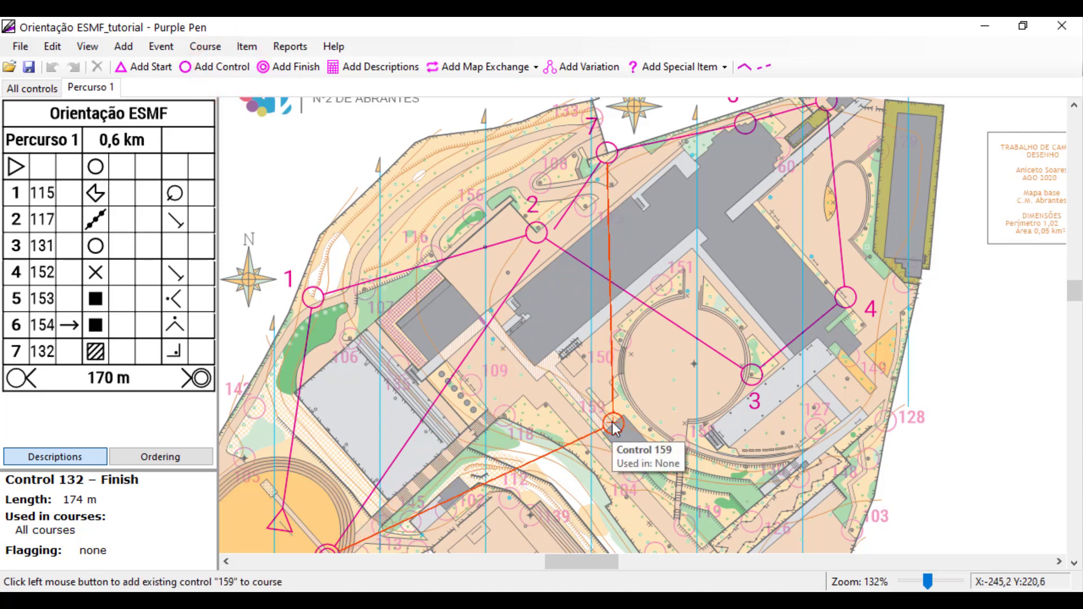
left_click(613, 424)
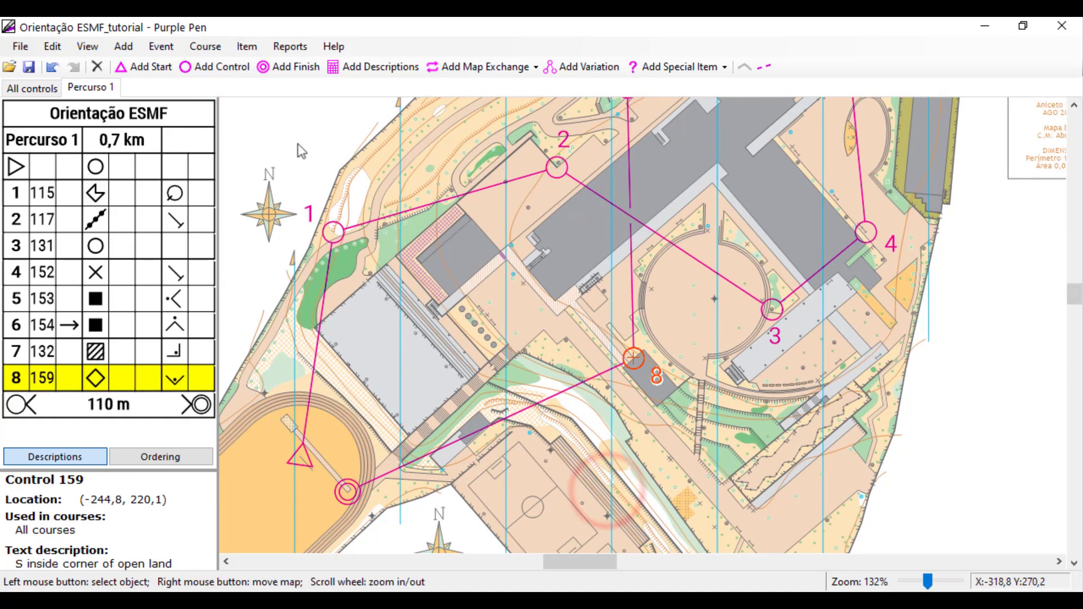
Add existing controls 109 and 121, in that order, after control 159 in the course.
left_click(203, 67)
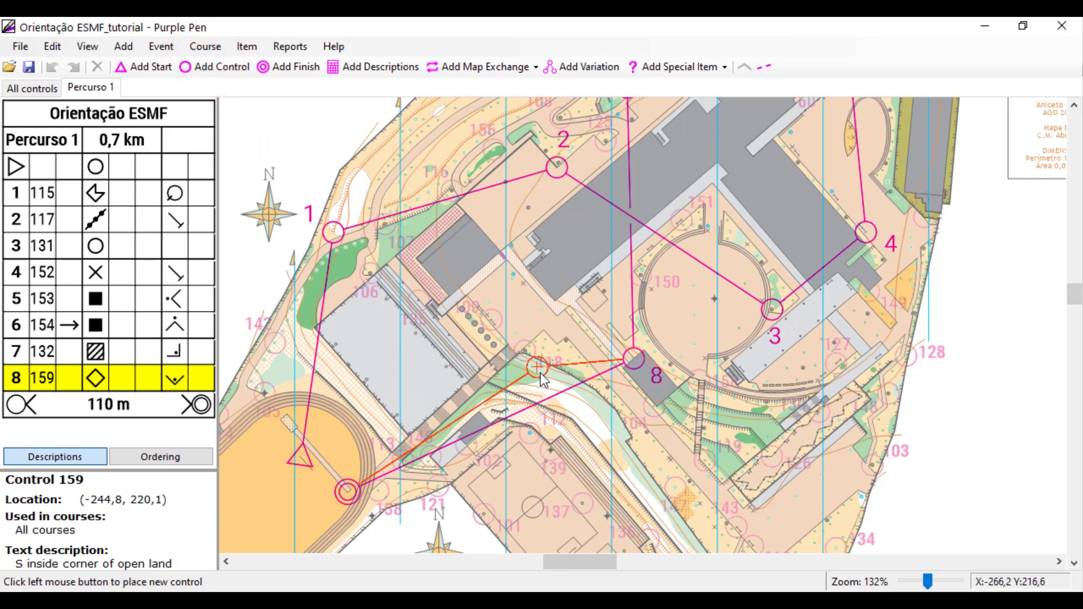
left_click(491, 321)
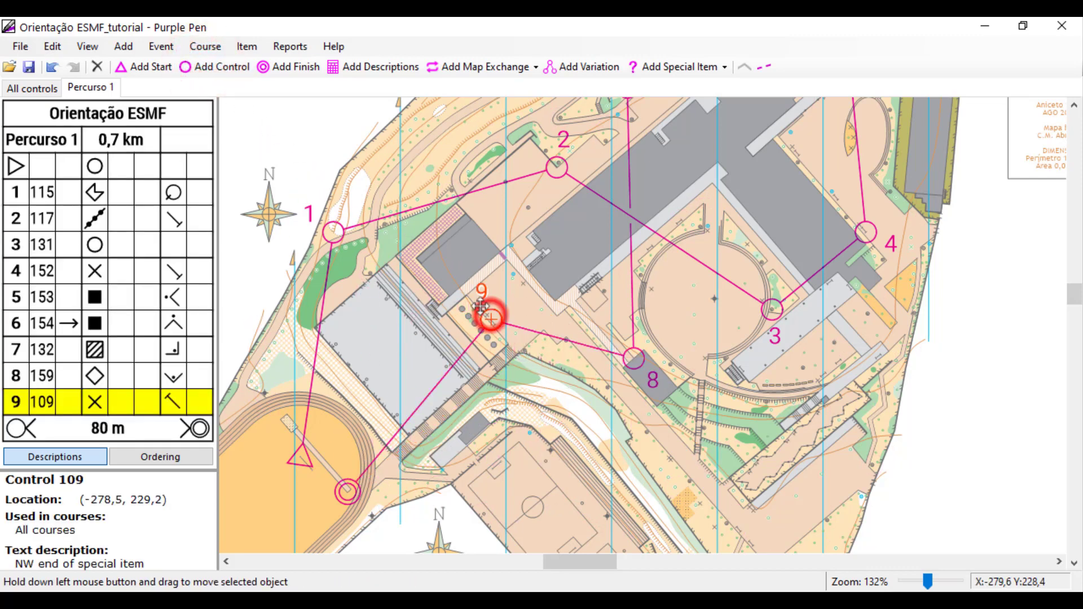
left_click(209, 66)
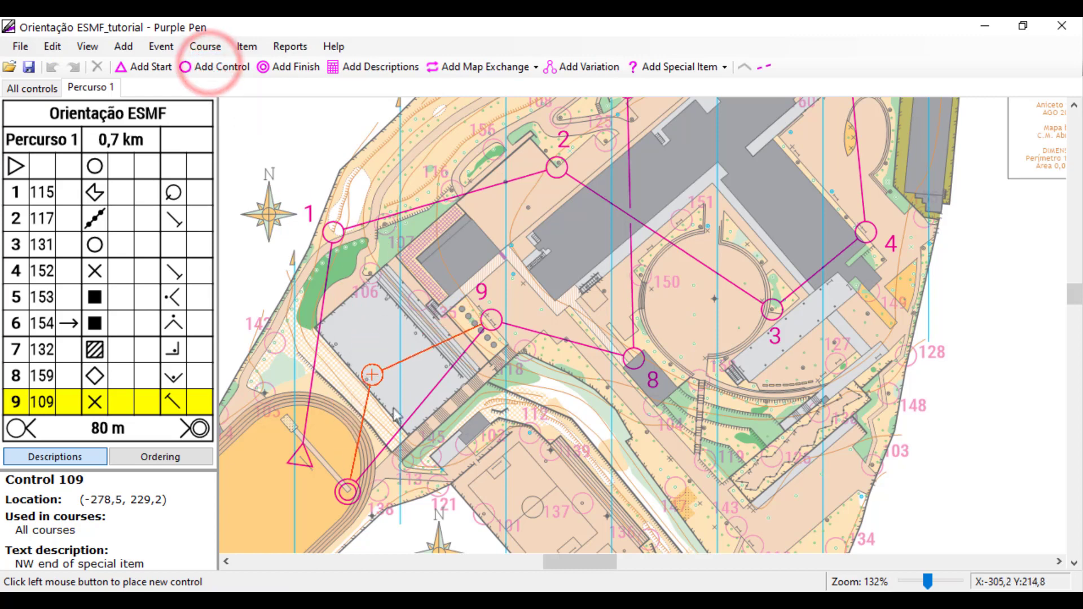
left_click(436, 489)
left_click(414, 388)
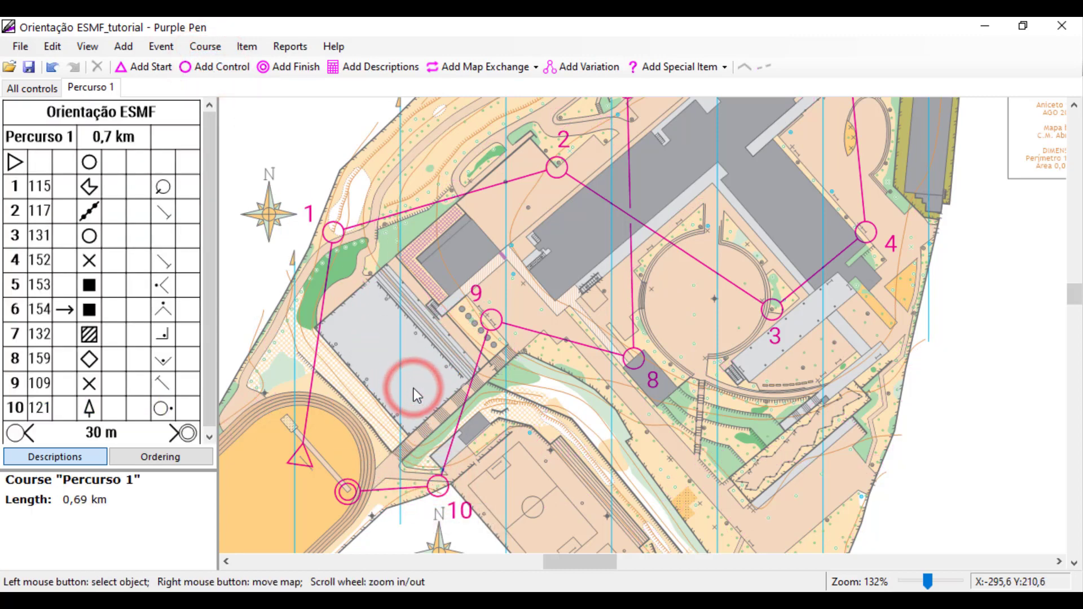
Place the course's control descriptions in the blank area west of the school grounds on the map sheet.
scroll(587, 451, "down", 3)
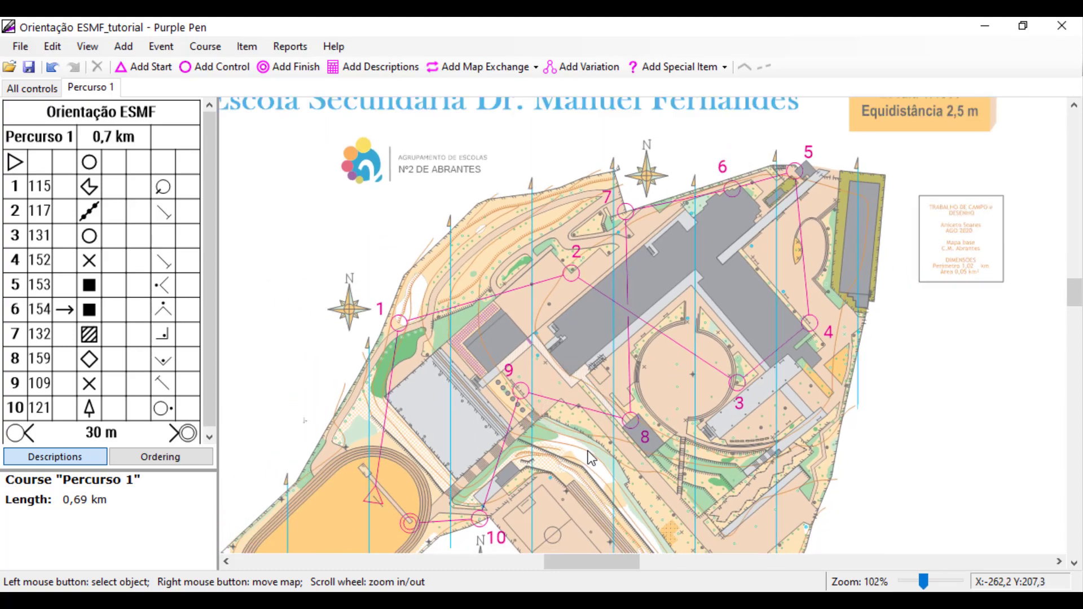
scroll(587, 451, "down", 1)
mouse_move(568, 490)
left_mouse_down()
mouse_move(562, 448)
mouse_move(579, 414)
mouse_move(668, 457)
mouse_move(671, 433)
mouse_move(651, 403)
left_mouse_up()
scroll(570, 482, "down", 2)
scroll(671, 451, "down", 2)
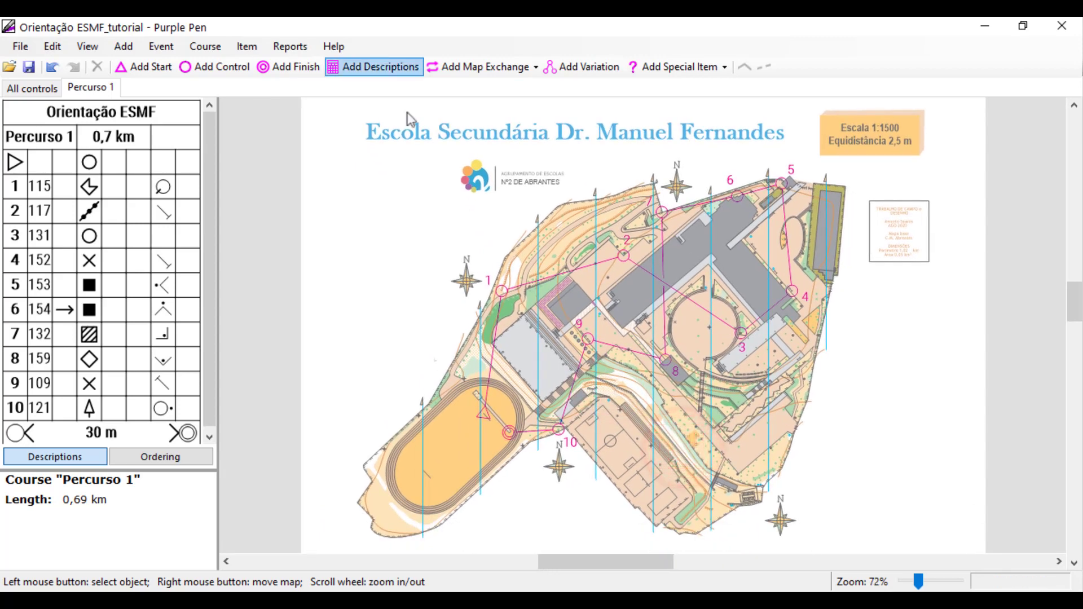
left_click(367, 66)
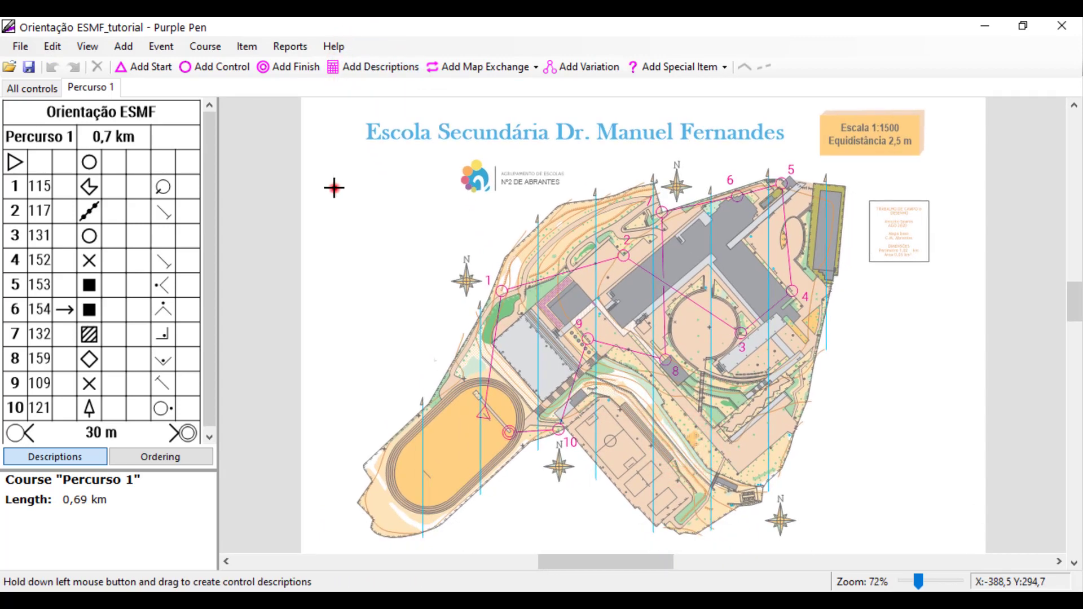
left_click_drag(334, 188, 396, 367)
left_click(418, 340)
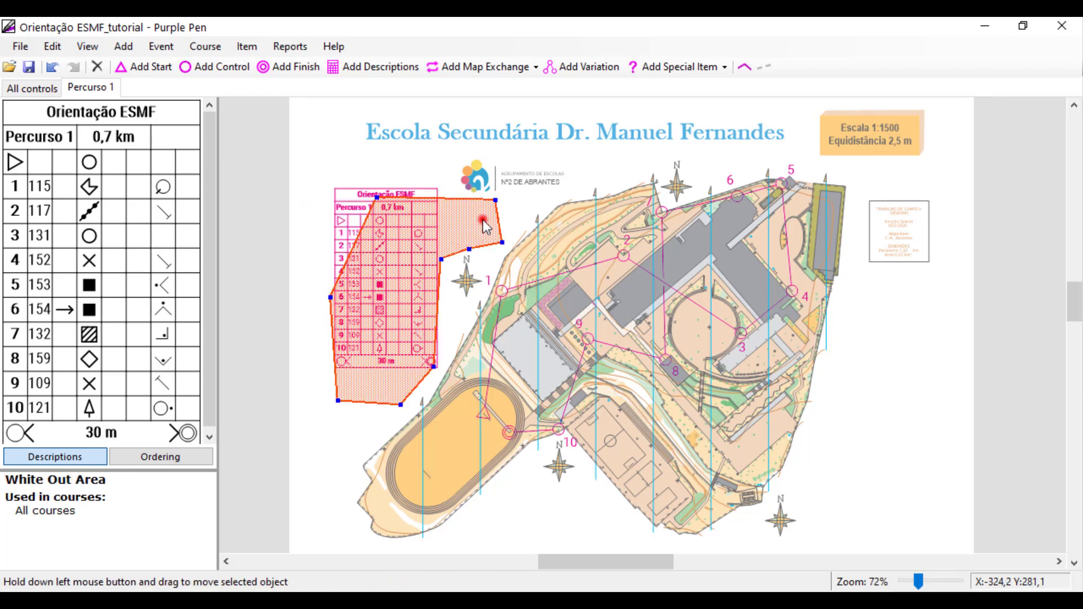
Move the control descriptions block to the blank area east of the school grounds, below the fieldwork credits box.
left_click(483, 219)
left_click(318, 179)
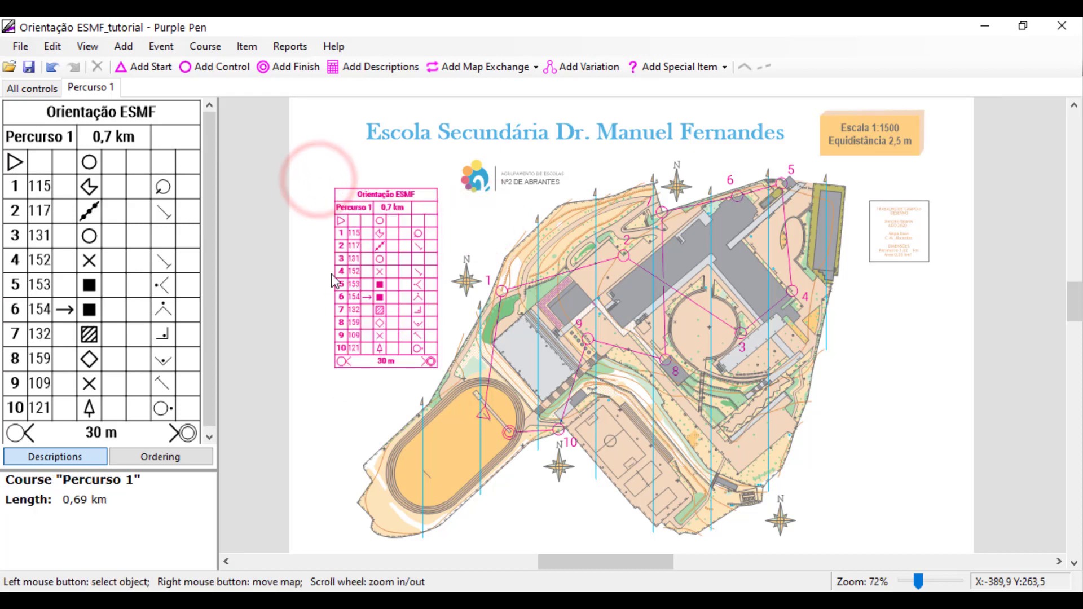
left_click(389, 340)
left_click_drag(398, 327, 914, 429)
left_click(1020, 381)
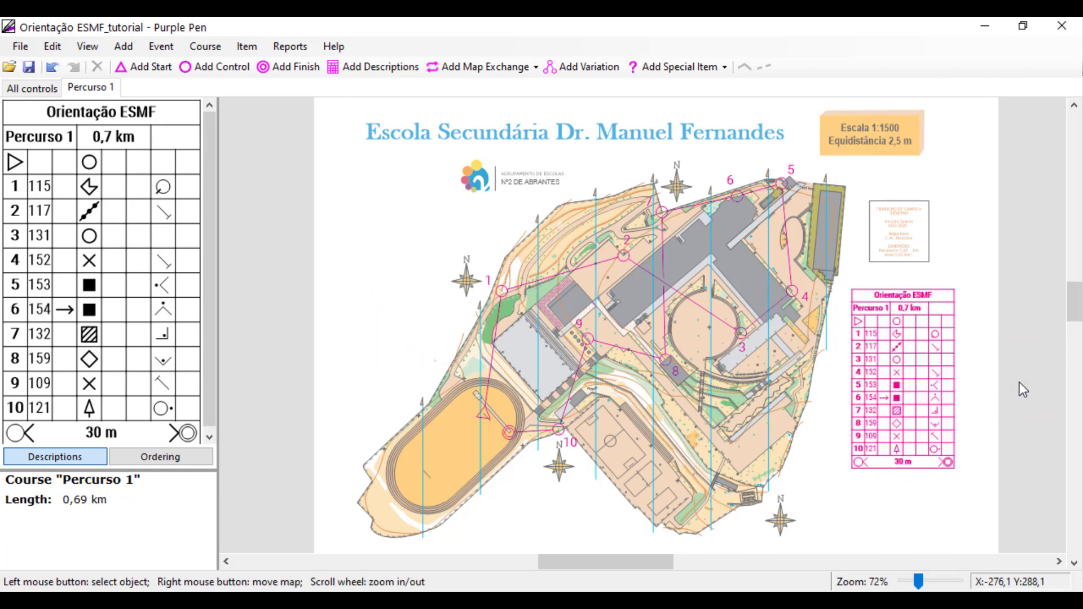
Examine the layout of course Percurso 1 and its control descriptions on the map up close.
scroll(1019, 381, "up", 1)
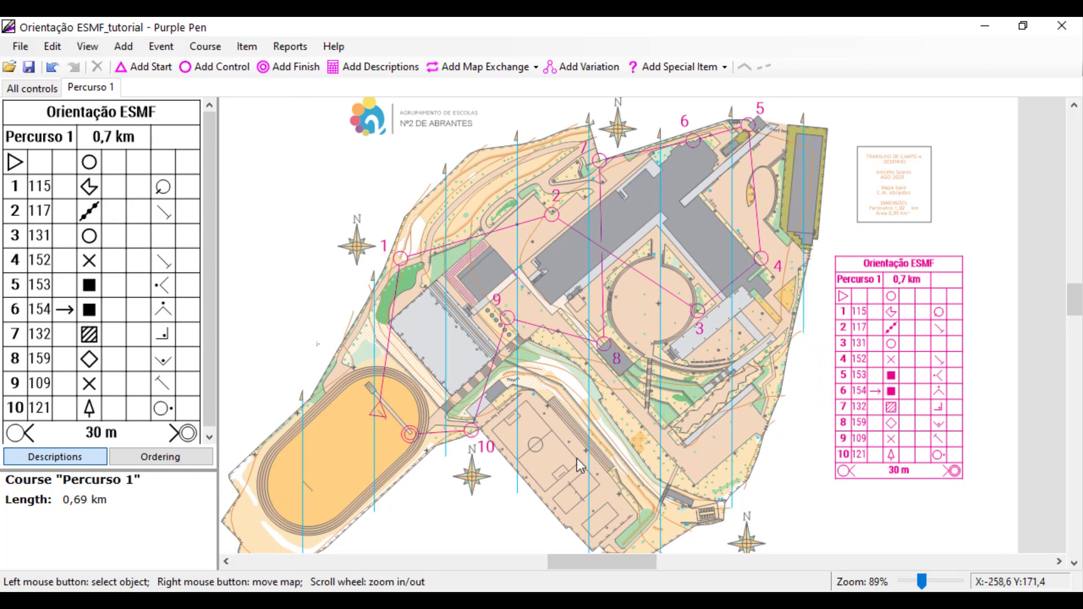
left_click(573, 425)
scroll(608, 370, "up", 1)
left_click(601, 437)
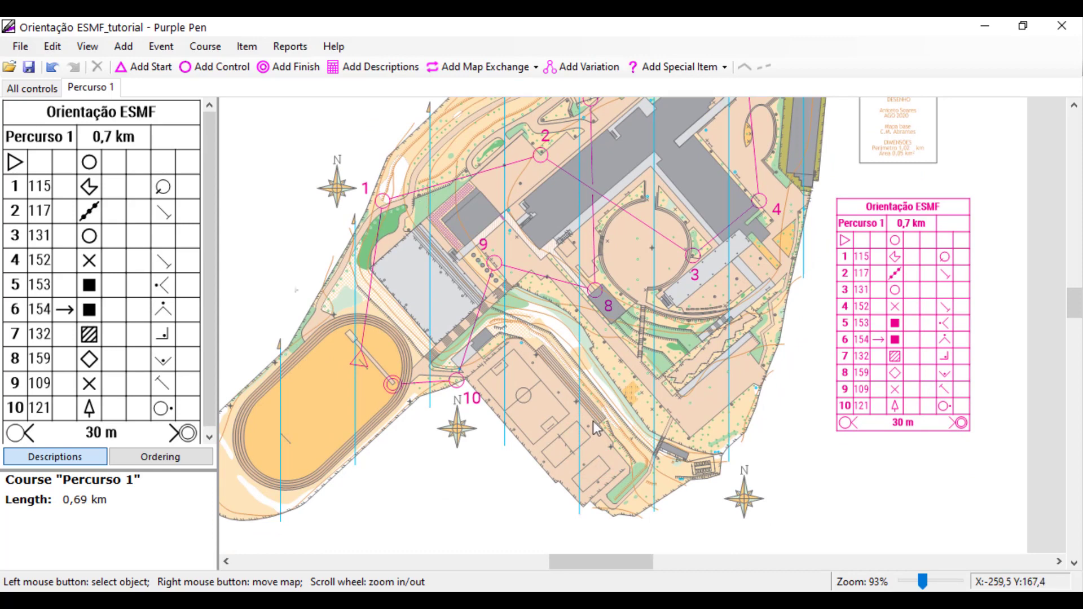
scroll(553, 380, "up", 1)
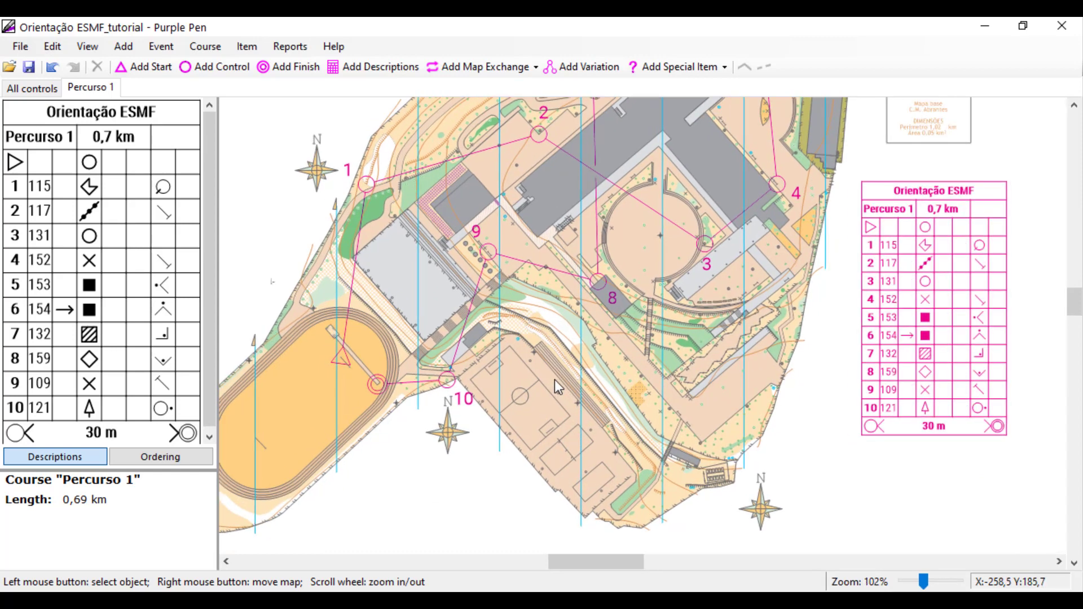
scroll(554, 380, "up", 1)
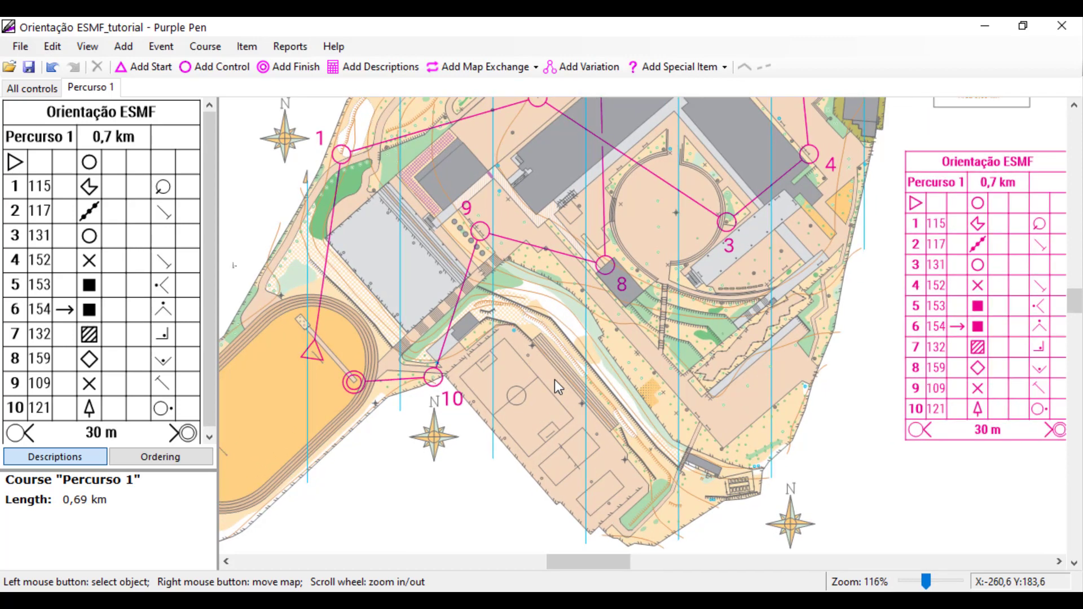
left_click(555, 379)
left_click_drag(556, 378, 544, 383)
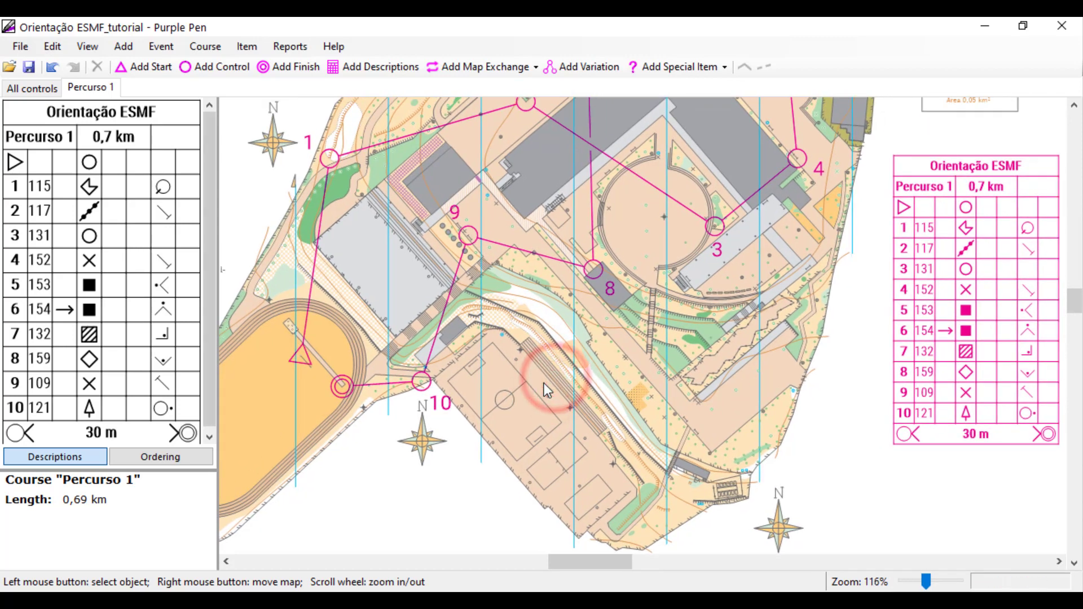
Place a second start among all controls, on the sports field's northeast edge between controls 137 and 136.
left_click(167, 75)
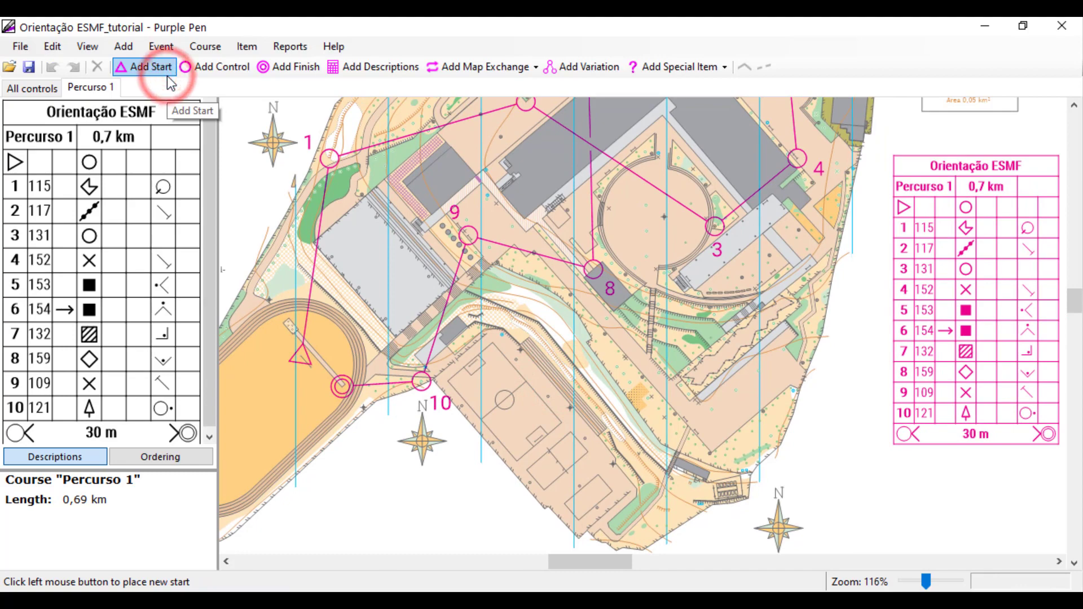
left_click(32, 89)
scroll(520, 396, "up", 3)
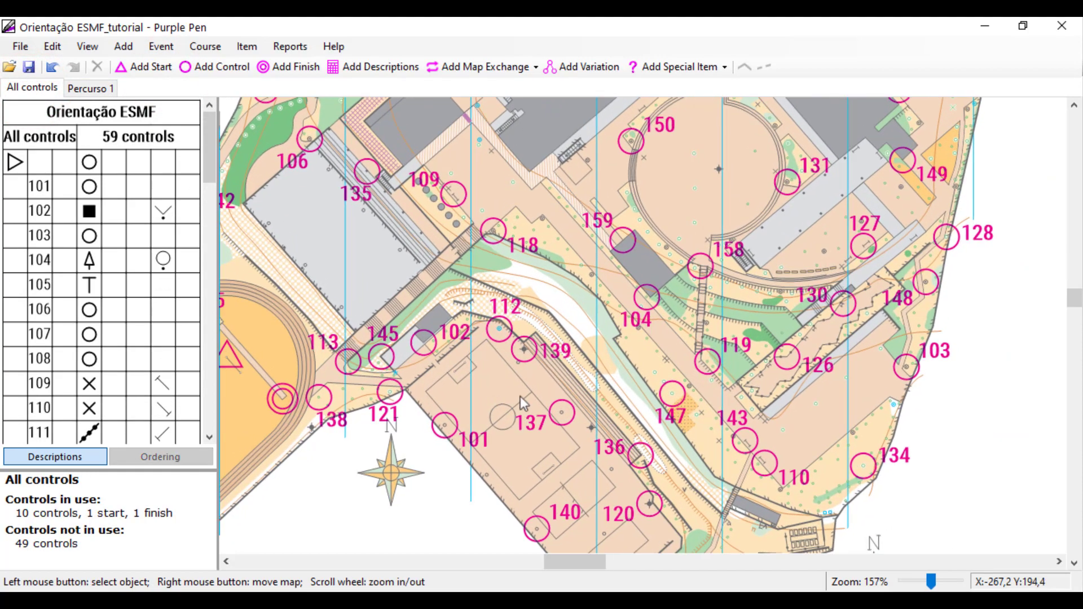
left_click(534, 394)
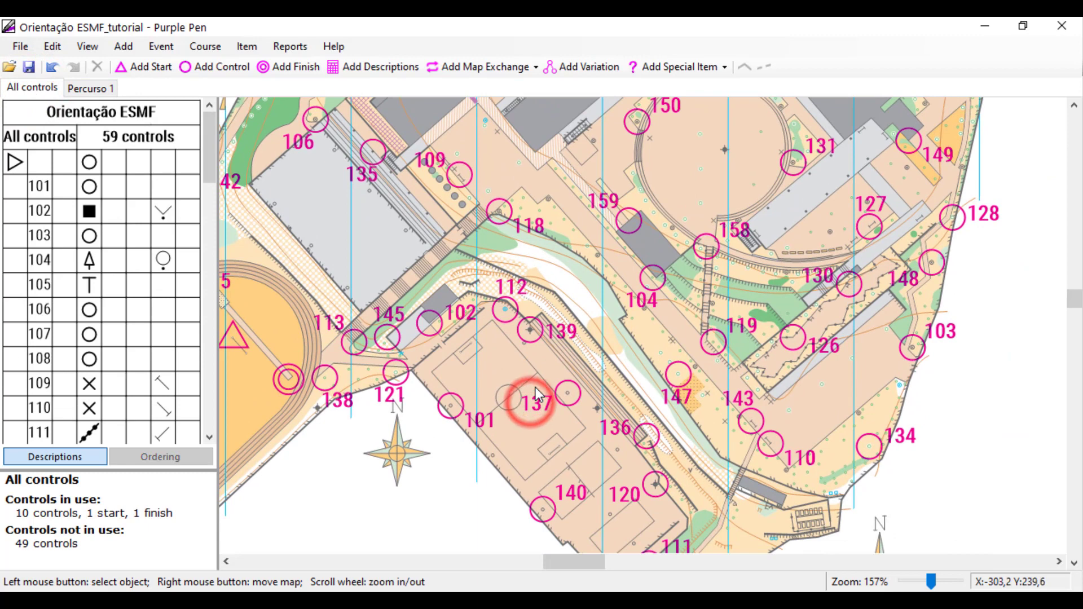
left_click(148, 66)
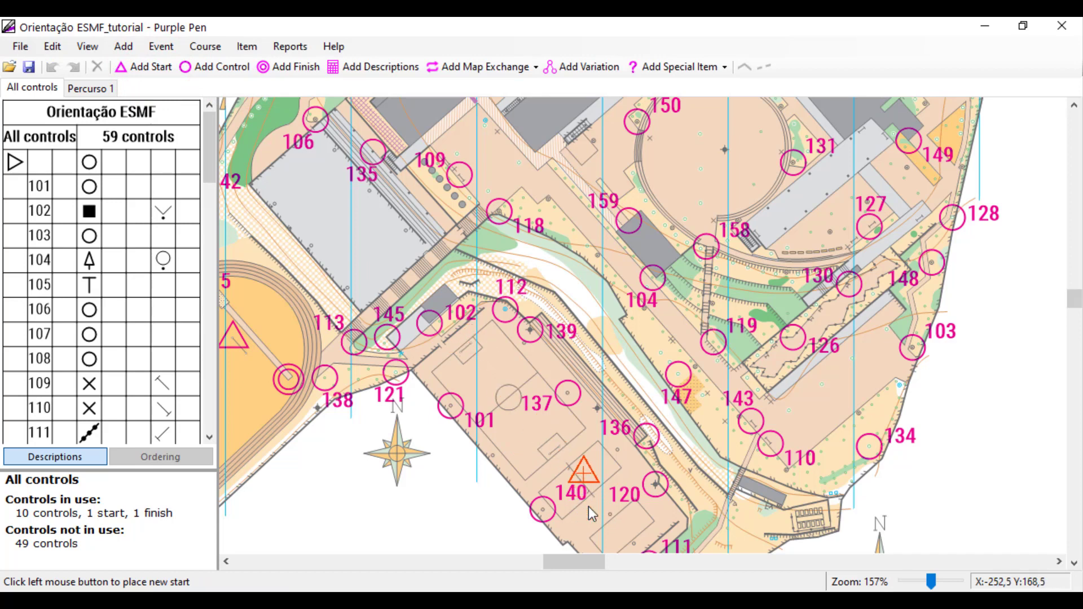
left_click(603, 419)
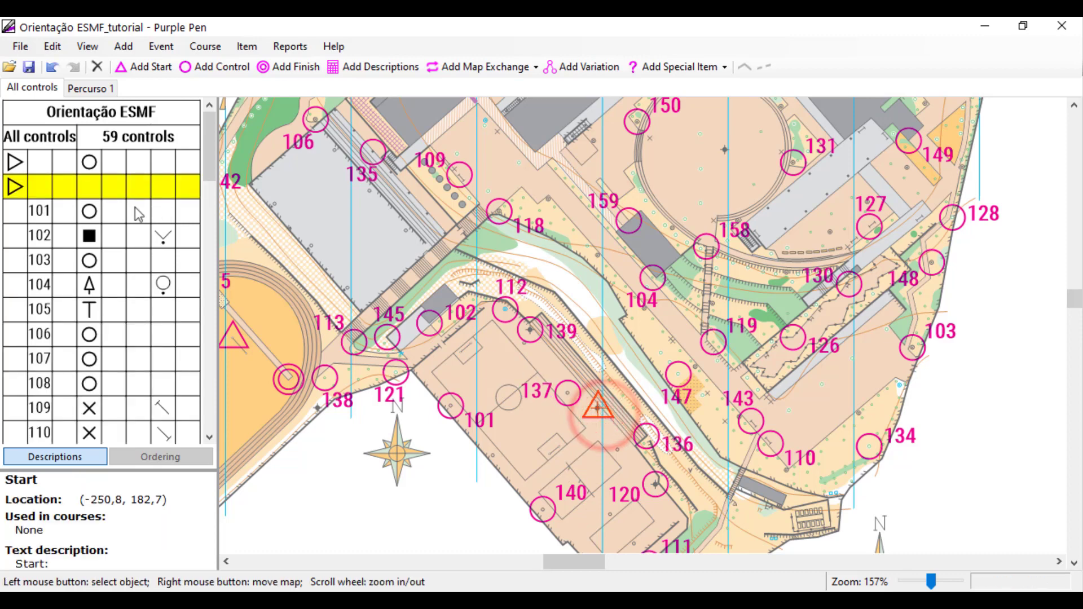
Set the new start's control feature to the tower symbol in its description.
left_click(84, 184)
left_click(239, 416)
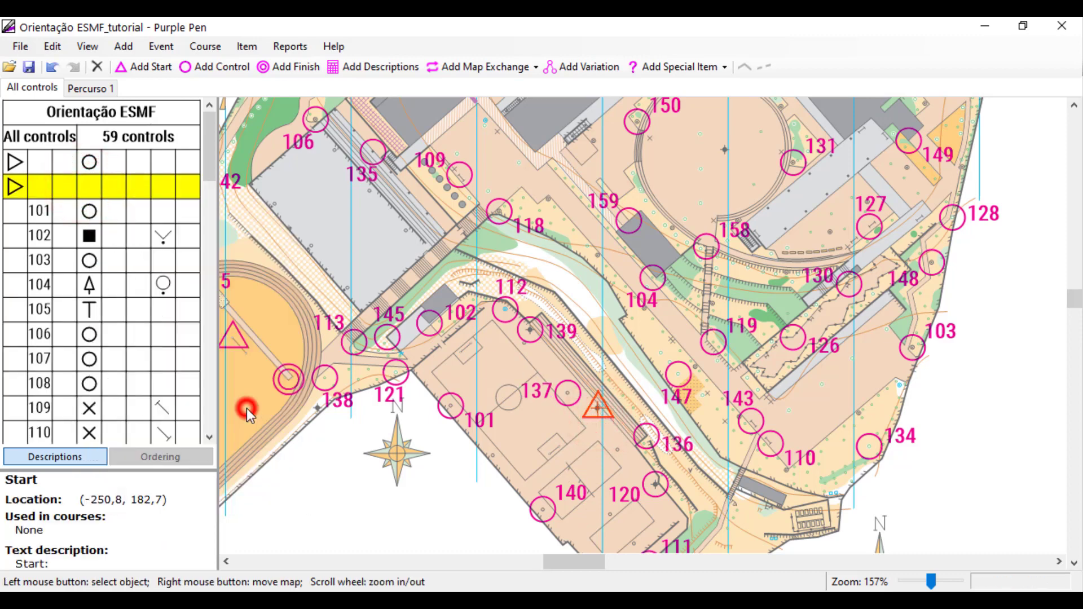
left_click(577, 449)
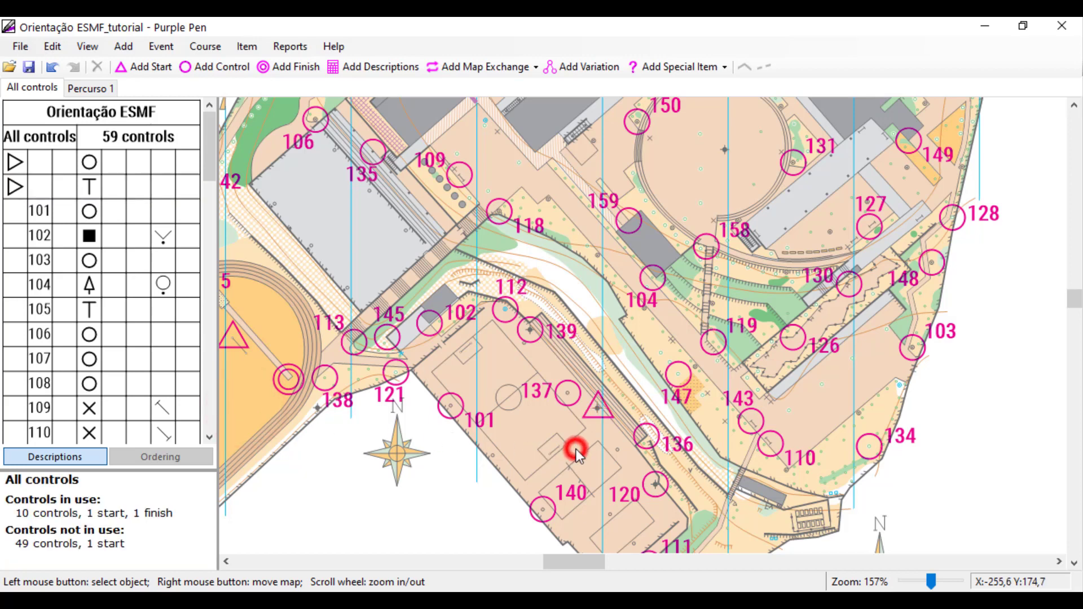
Place a second finish on the sports field, between controls 137 and 140.
left_click(276, 67)
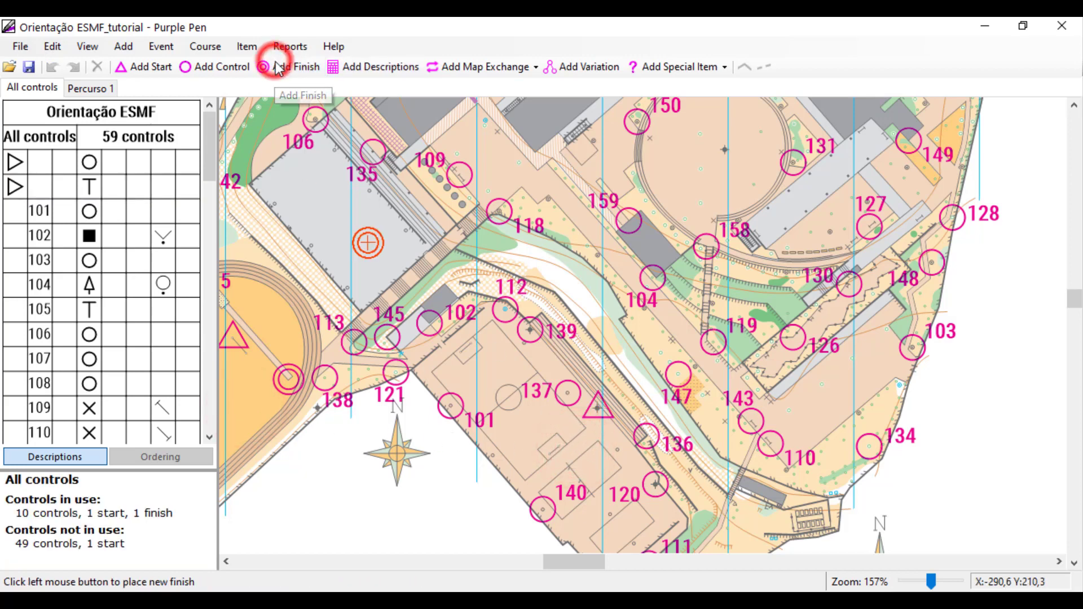
left_click(566, 453)
left_click(505, 466)
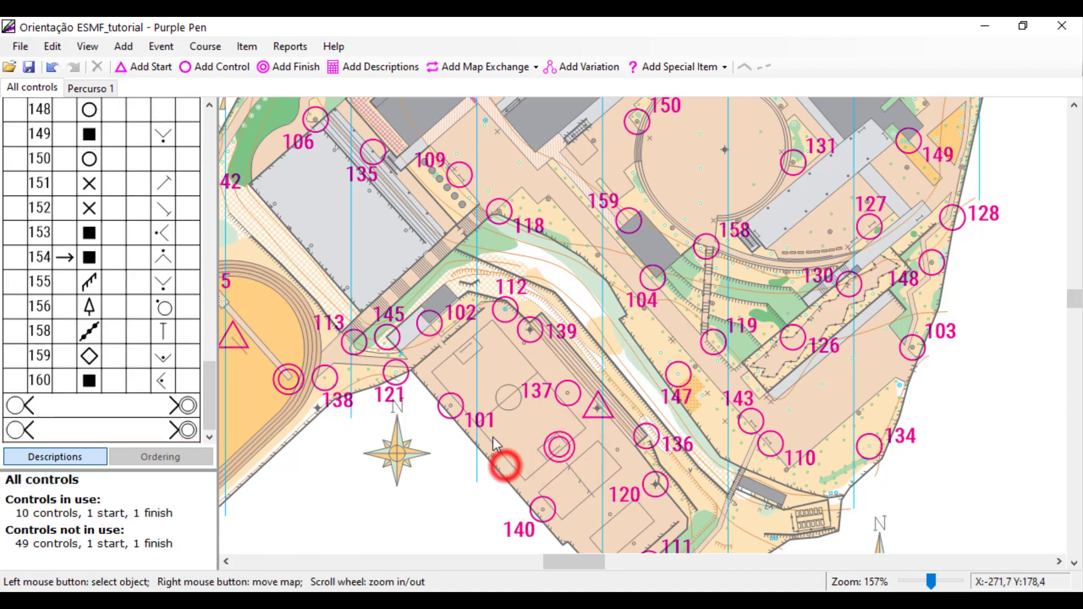
Create a normal course named Percurso 2 with the default 1:1500 printing scale and symbol descriptions.
scroll(493, 437, "down", 2)
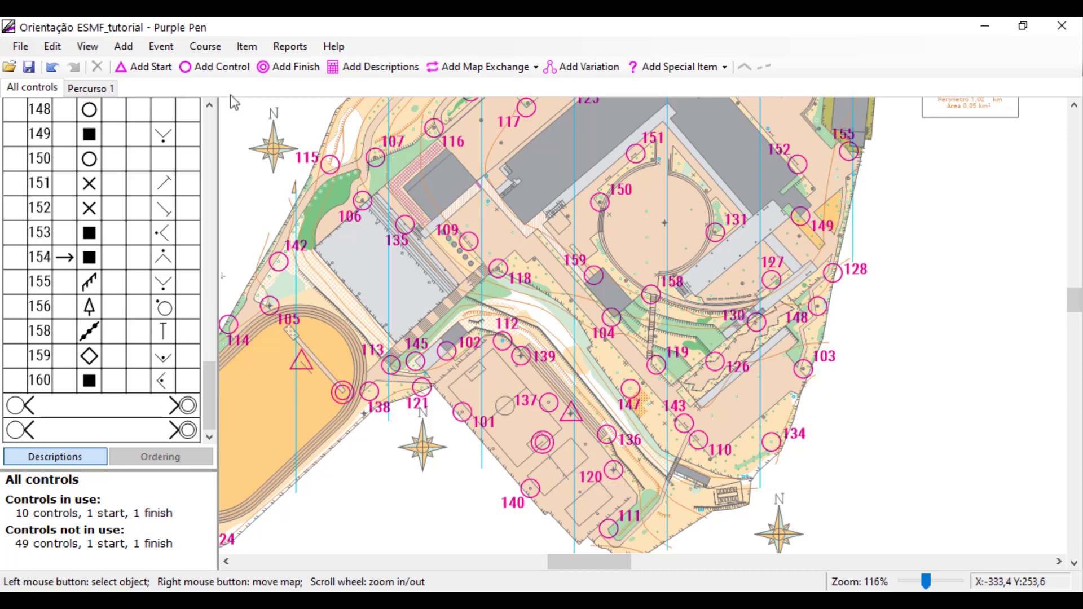
left_click(198, 49)
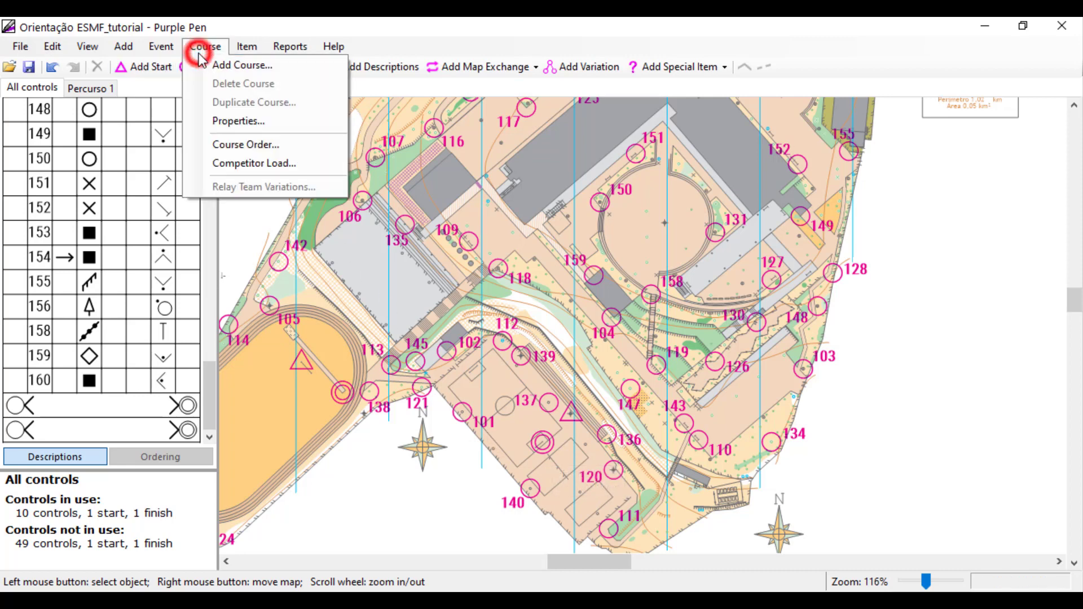
left_click(216, 68)
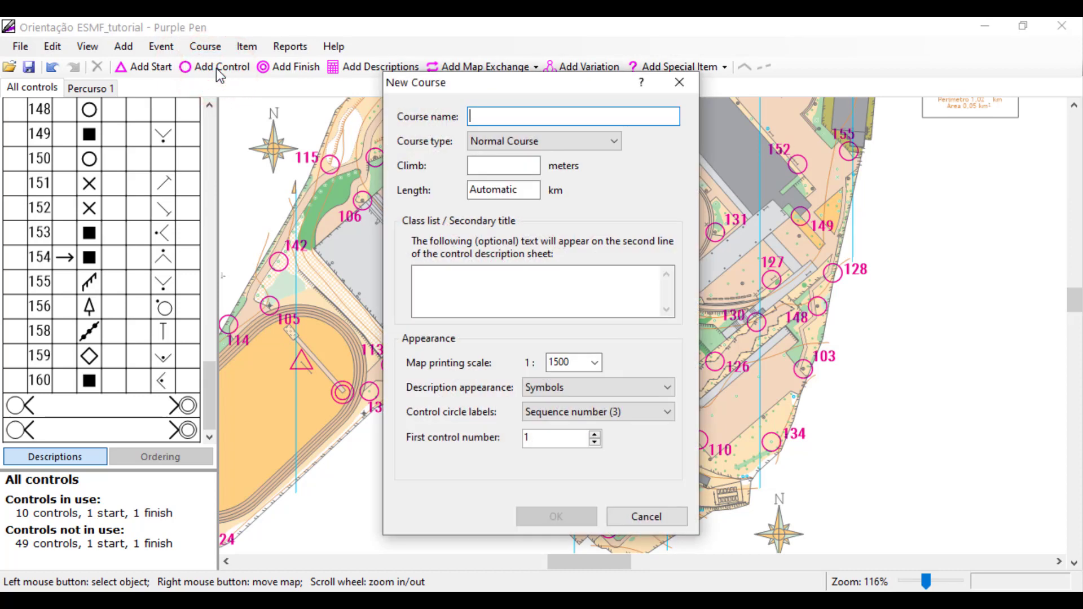
type("Percurso 2")
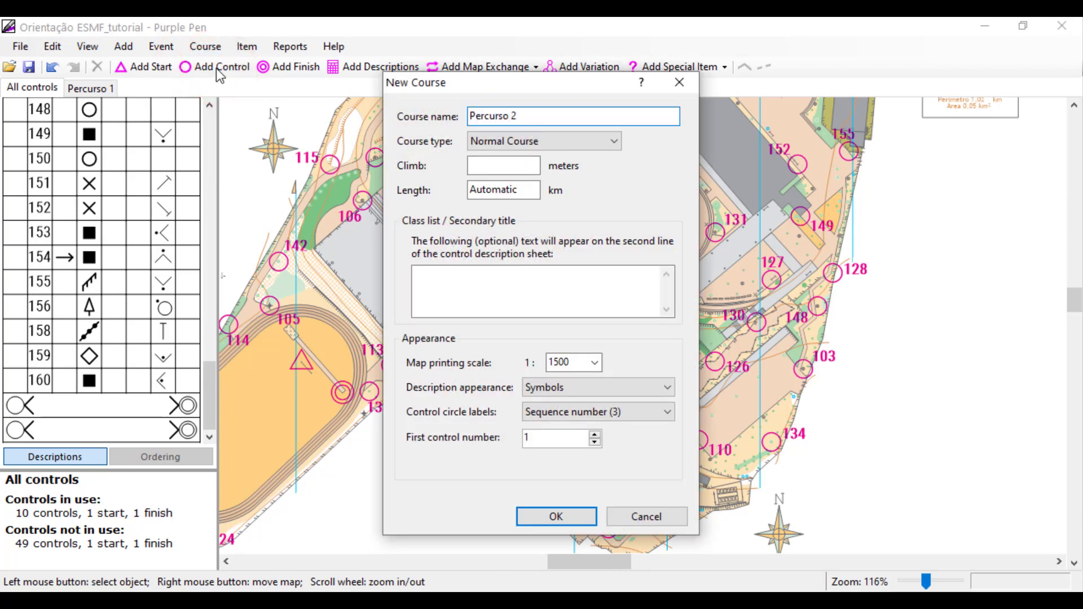
left_click(564, 516)
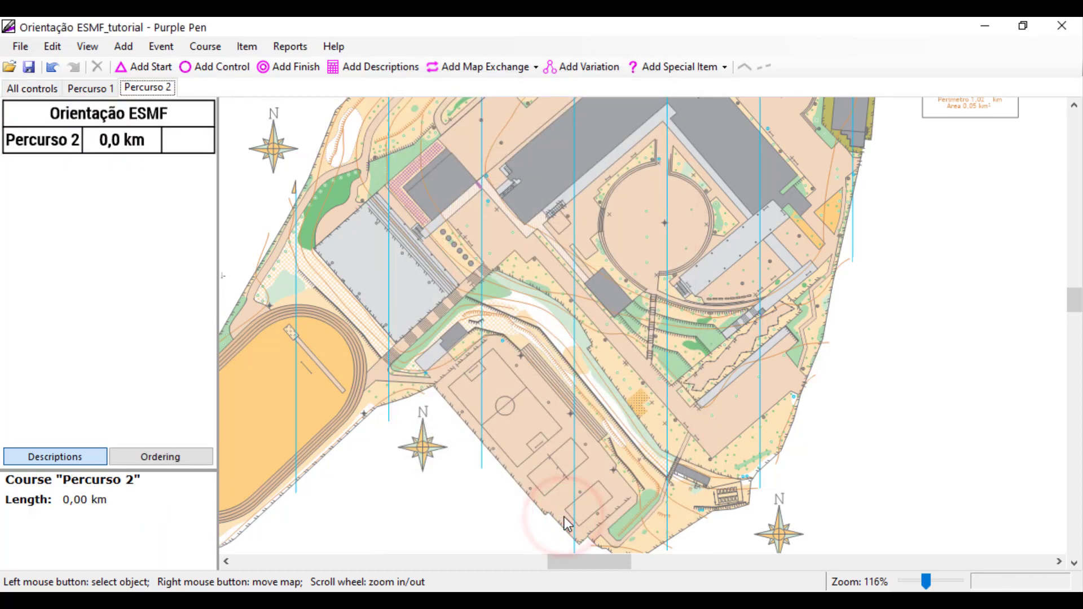
Add the existing tower start and the existing finish on the sports field to the course Percurso 2.
left_click_drag(437, 453, 463, 434)
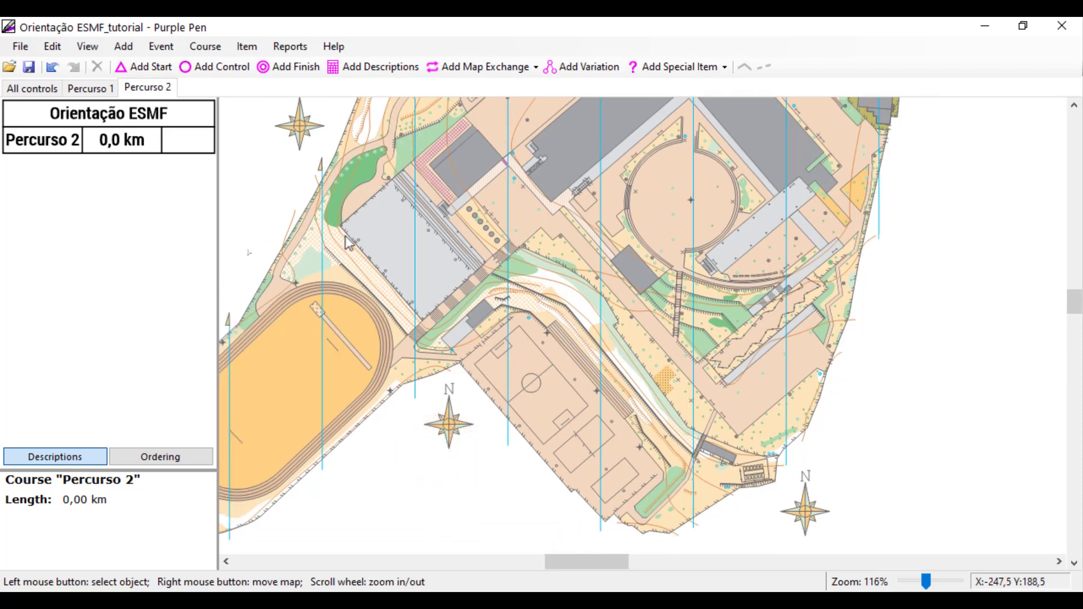
scroll(512, 423, "up", 1)
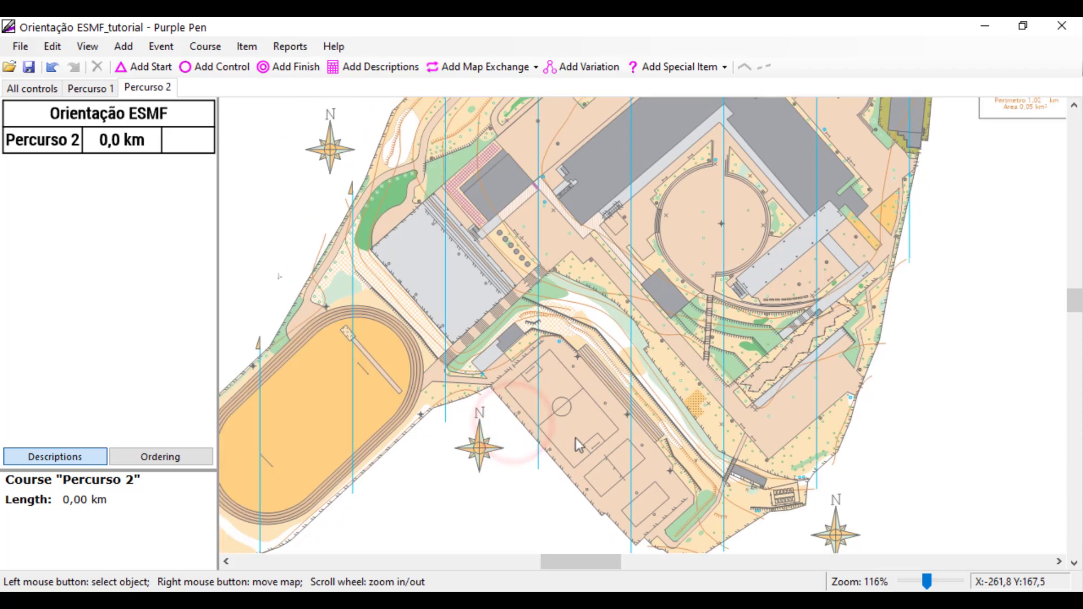
scroll(581, 435, "up", 1)
left_click_drag(588, 436, 591, 439)
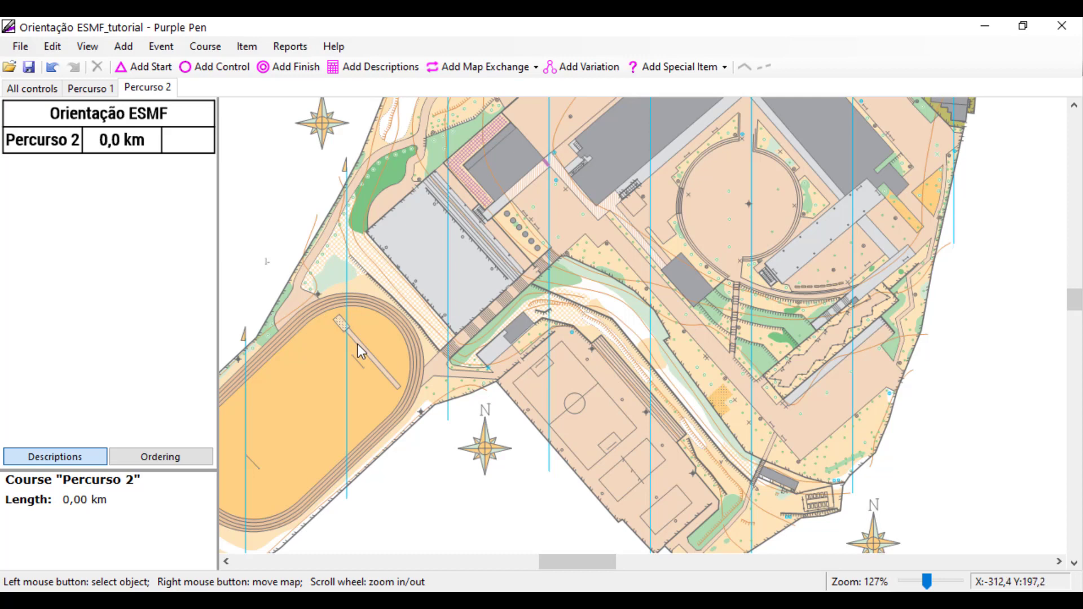
left_click(150, 67)
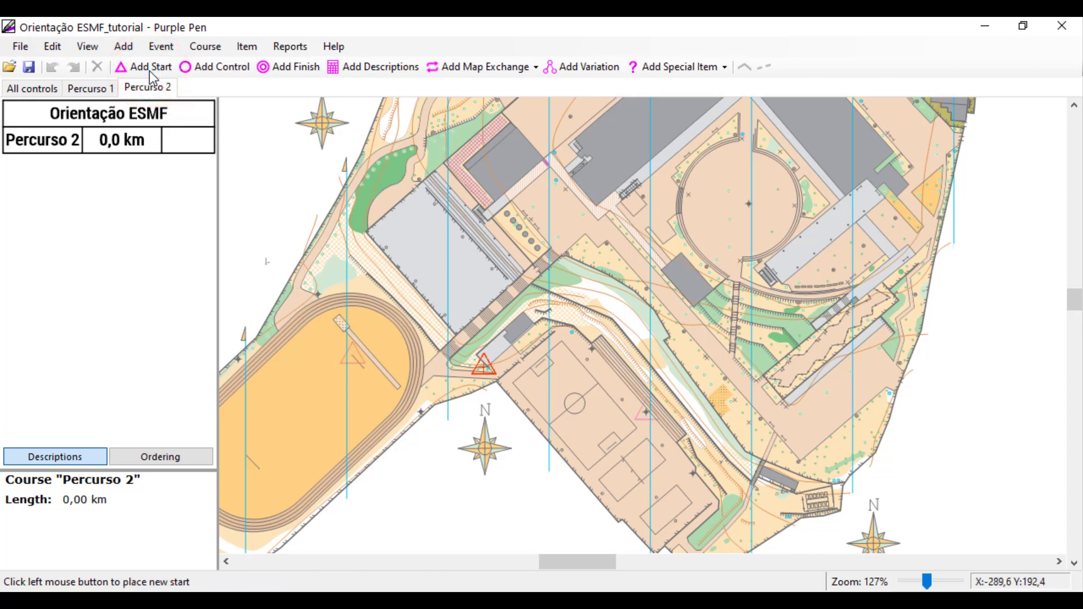
left_click(654, 423)
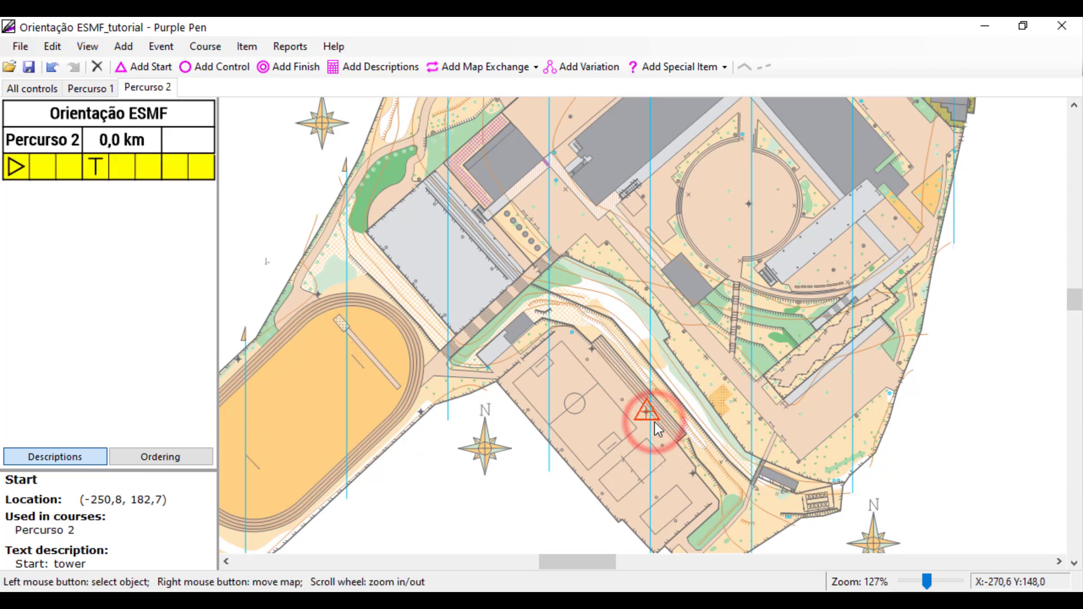
left_click(279, 73)
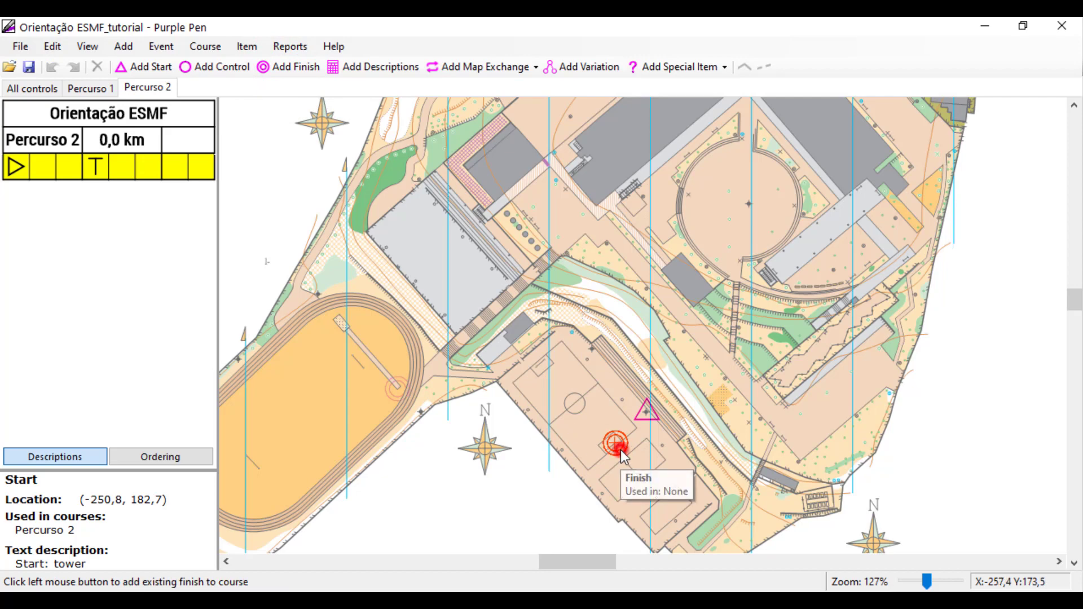
left_click(620, 450)
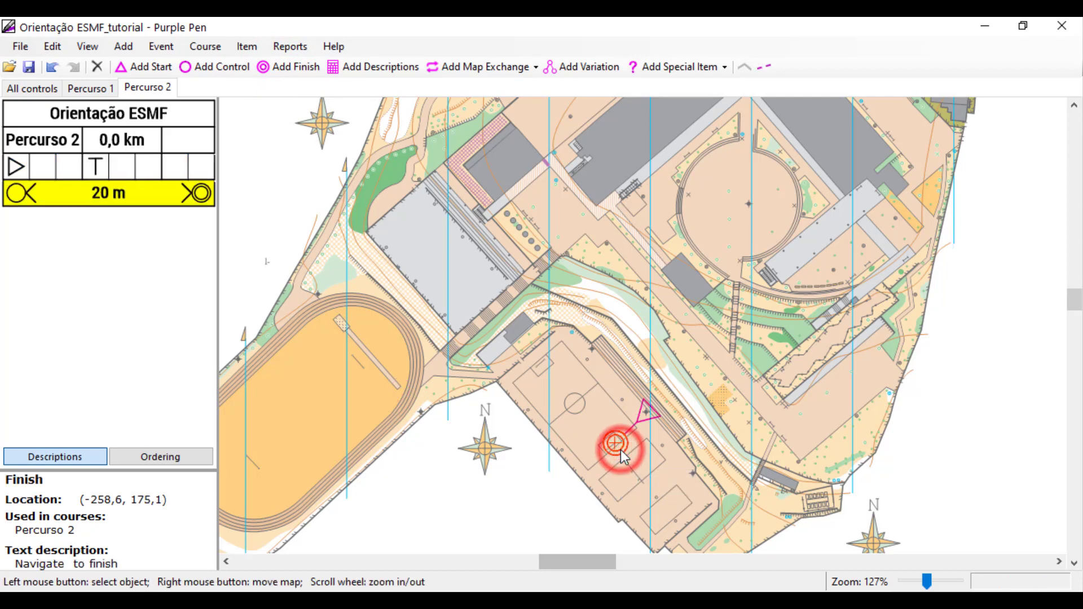
Add existing controls 101, 102 and 104, in that order, between the start and finish of Percurso 2.
left_click(208, 66)
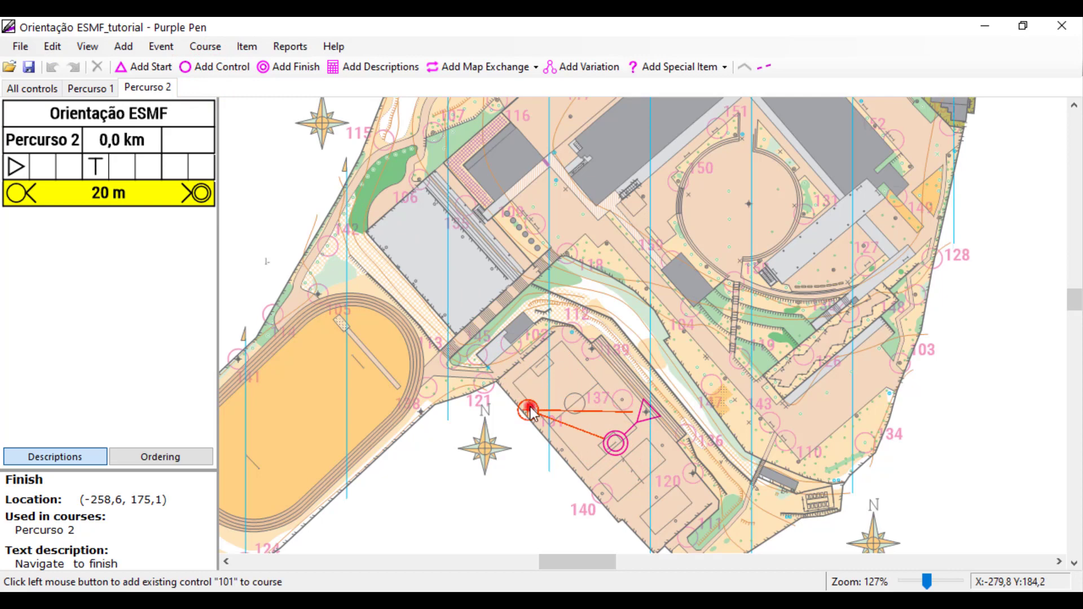
left_click(527, 410)
left_click(209, 67)
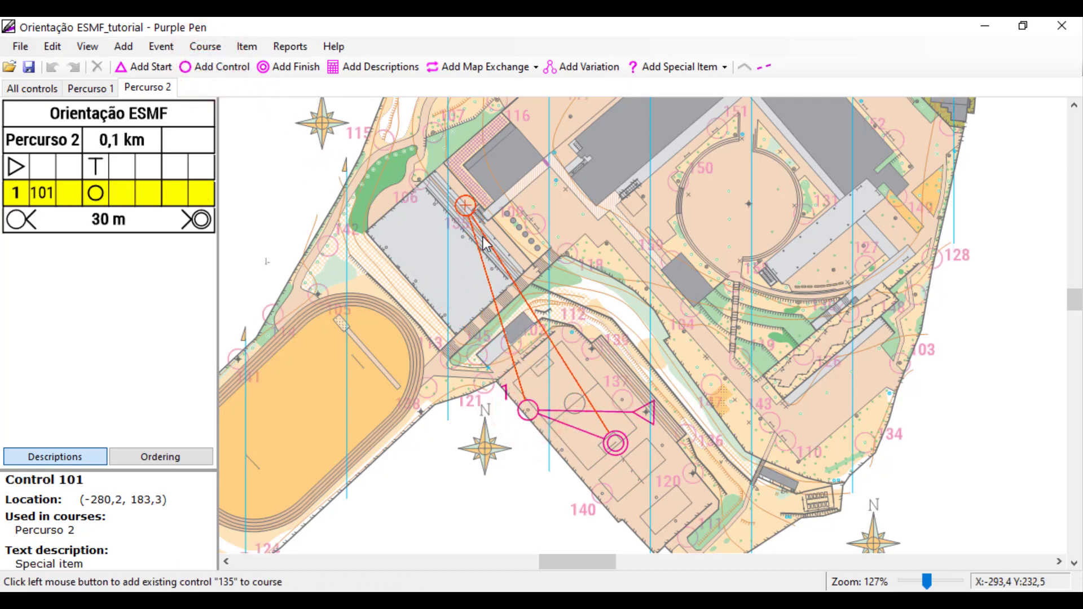
left_click(510, 345)
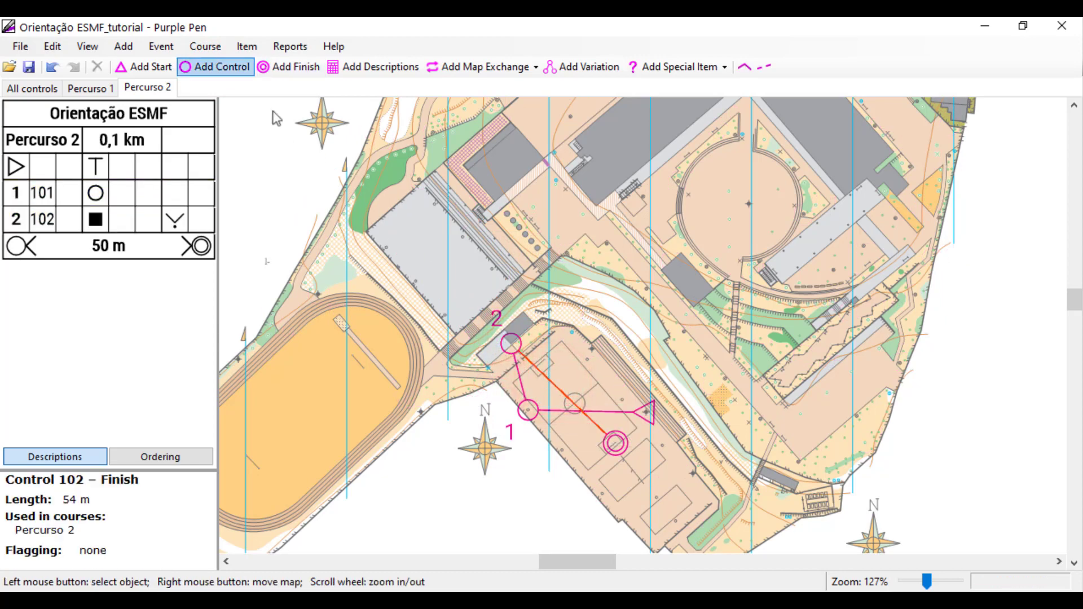
left_click(221, 66)
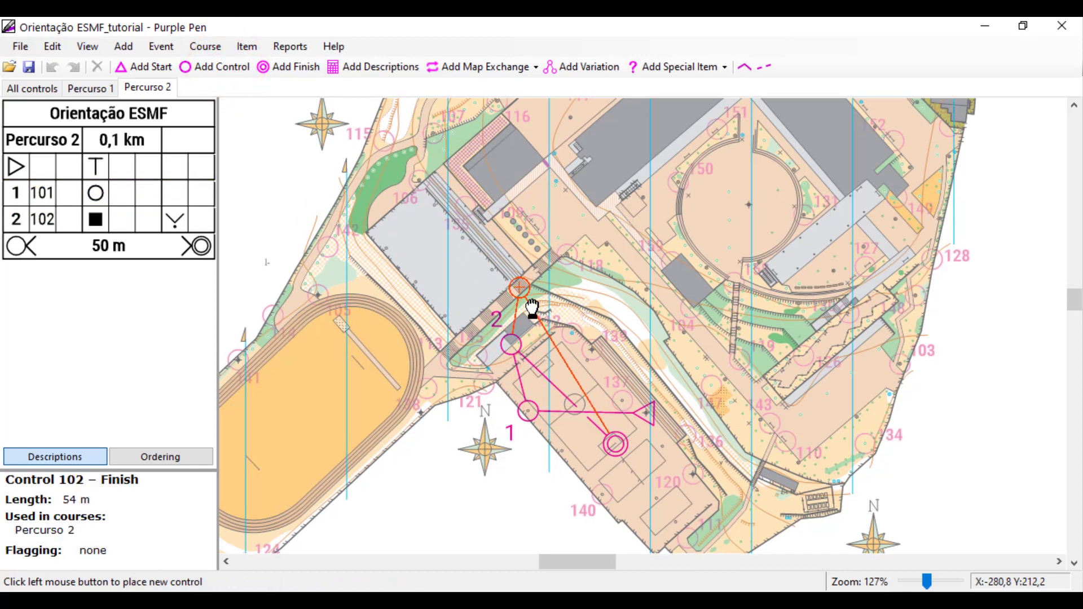
left_click_drag(525, 293, 552, 353)
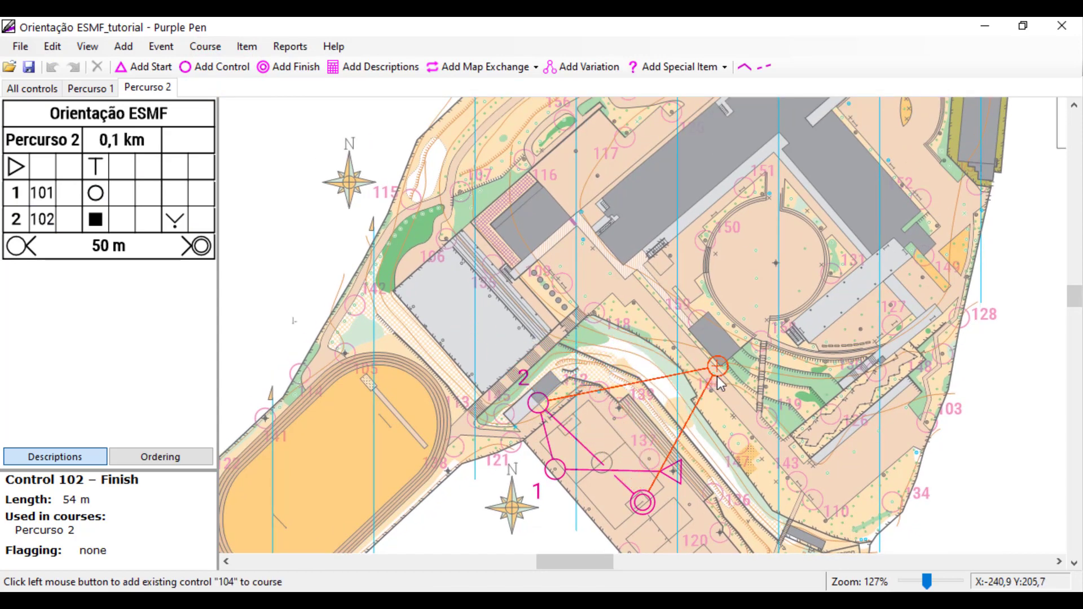
left_click(717, 366)
left_click(688, 431)
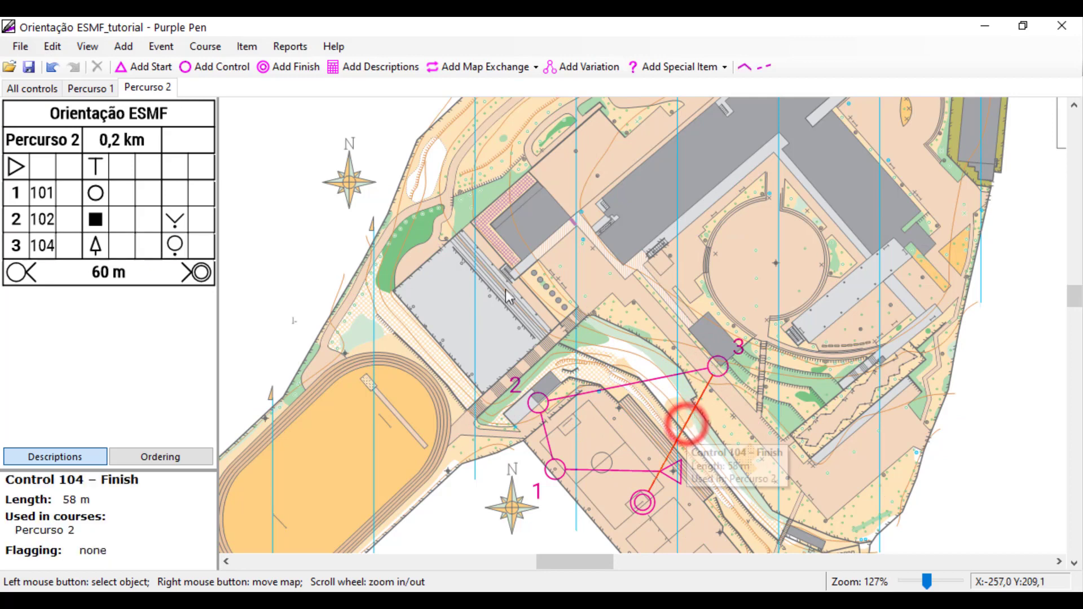
Add existing controls 143, 134 and 127, in that order, after control 104 in the course.
left_click(216, 68)
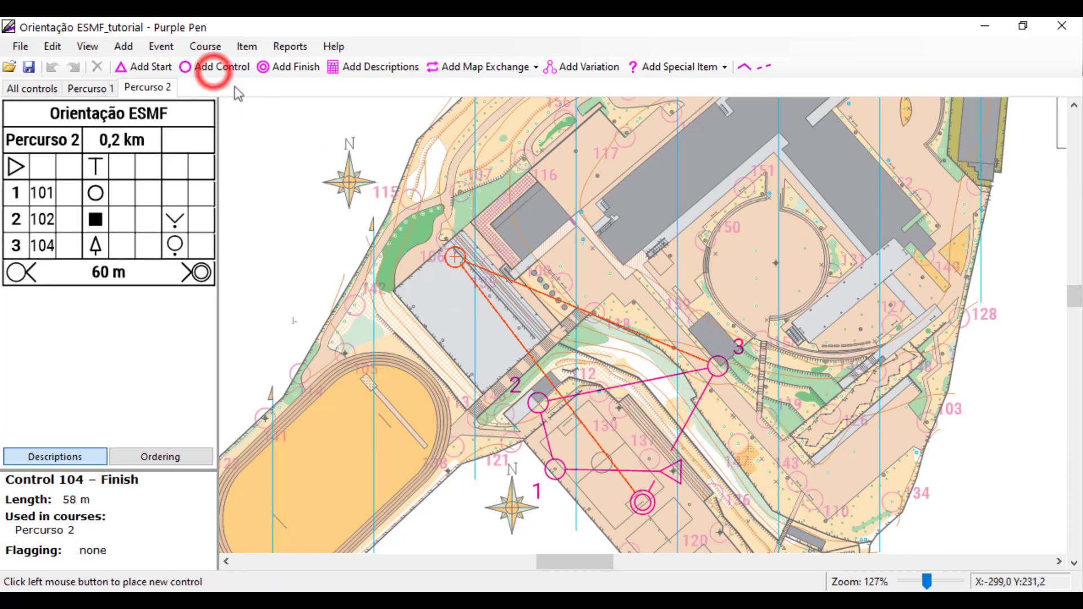
left_click(796, 481)
left_click(205, 66)
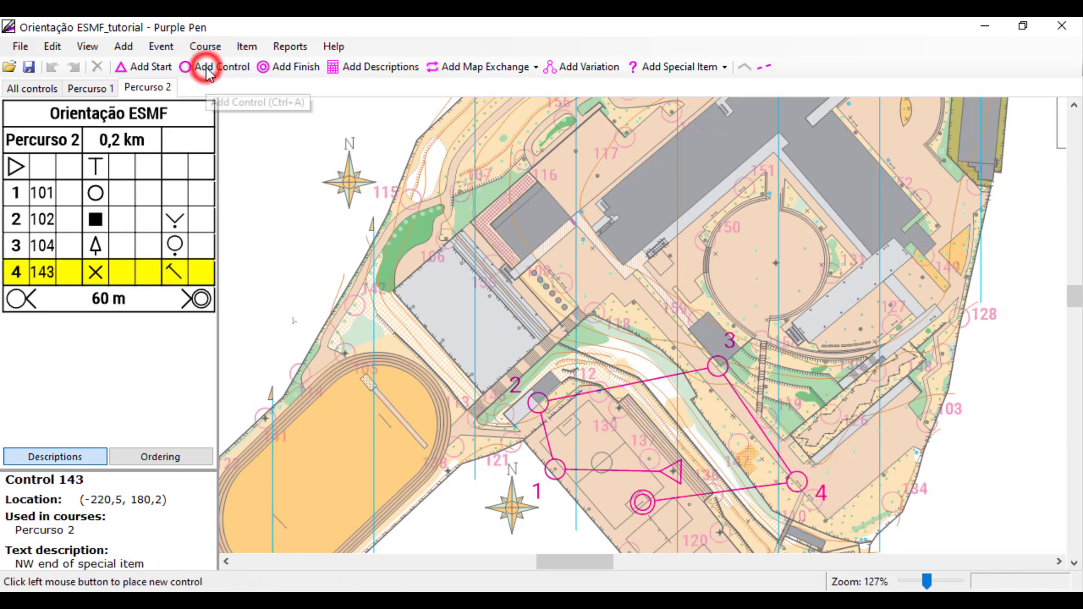
left_click(891, 501)
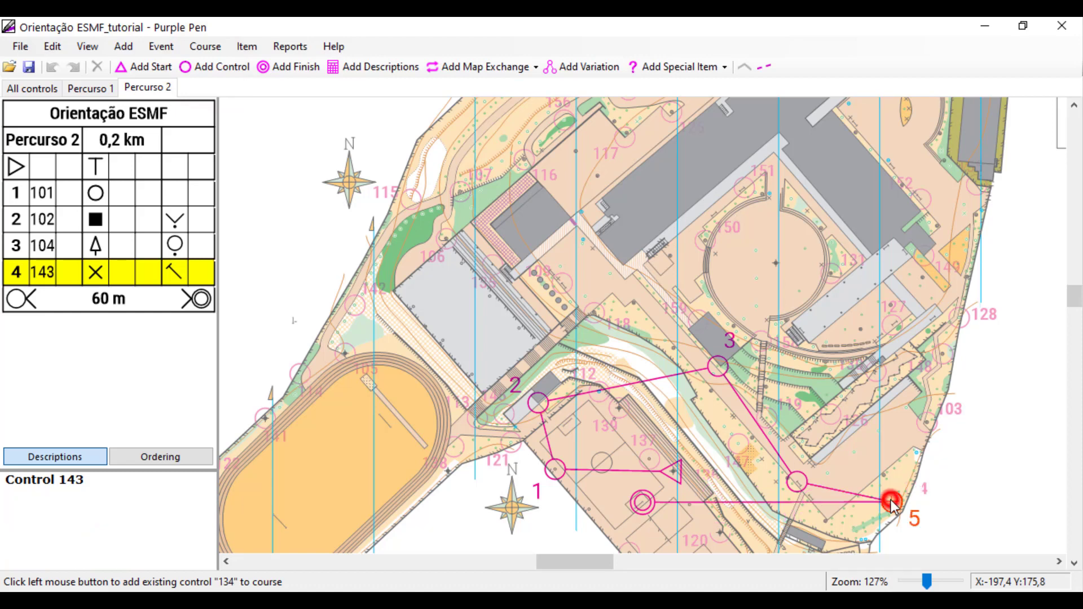
left_click(216, 66)
left_click(890, 333)
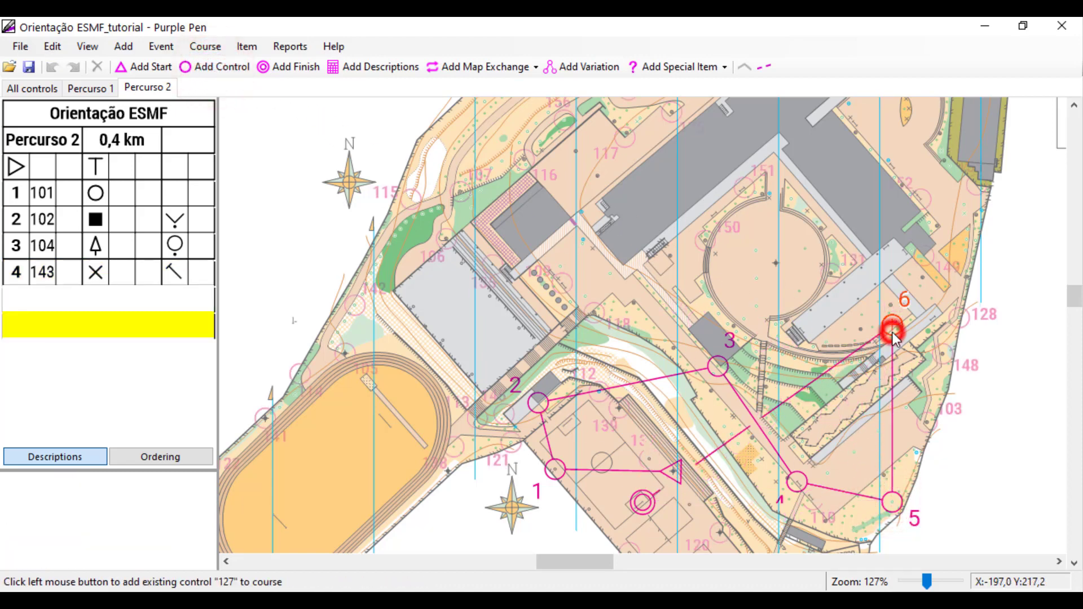
Add existing controls 150 and 109, in that order, after control 127 in the course.
left_click(226, 66)
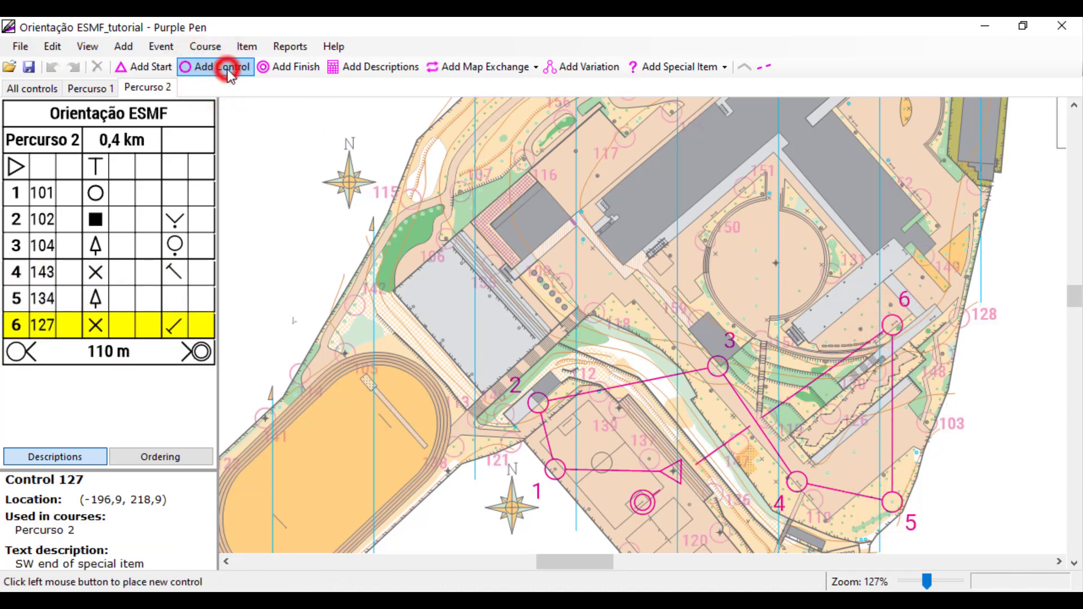
left_click(712, 246)
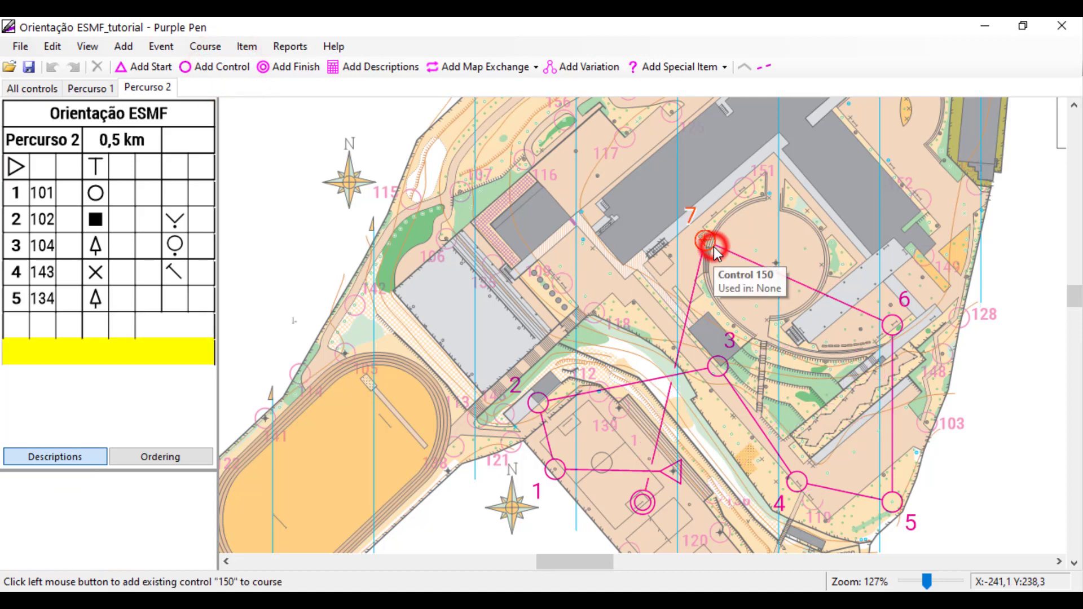
left_click(230, 69)
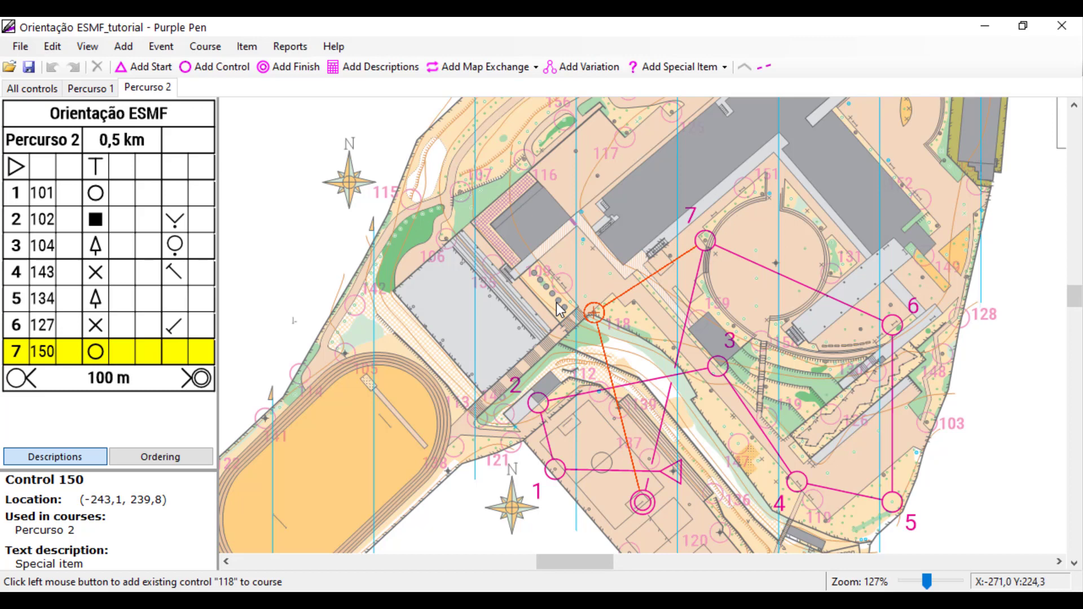
left_click(562, 283)
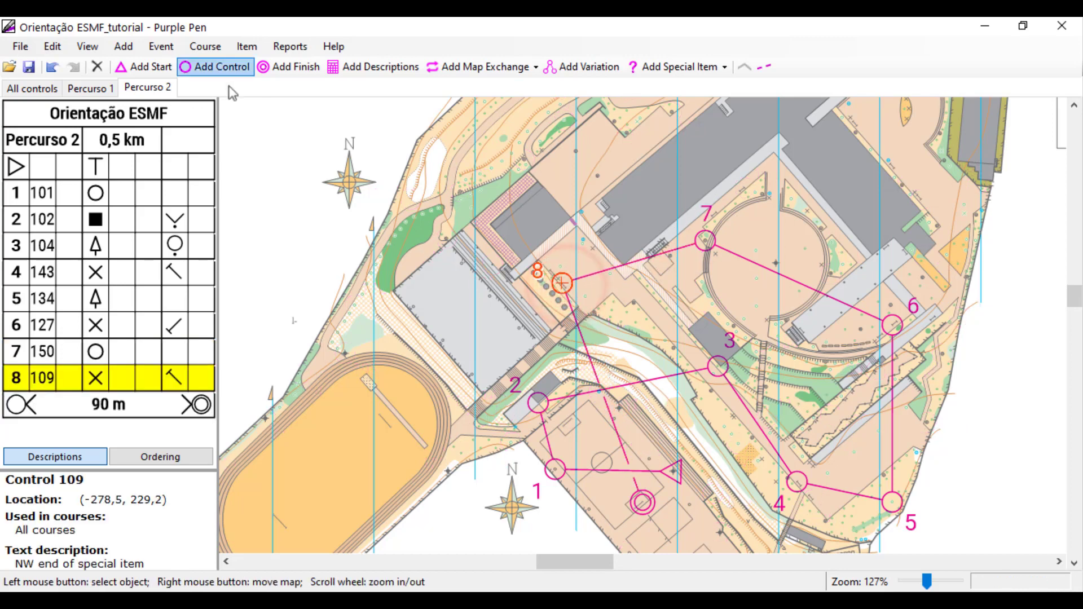
Add existing controls 107 and 105, in that order, after control 109 in the course Percurso 2.
left_click(198, 69)
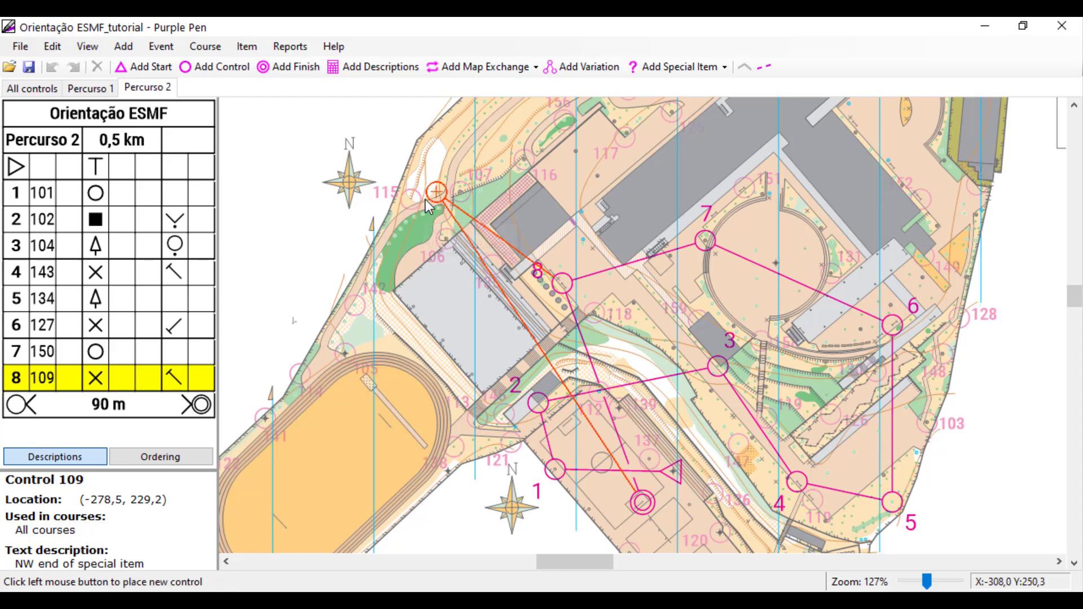
left_click(459, 192)
left_click(535, 329)
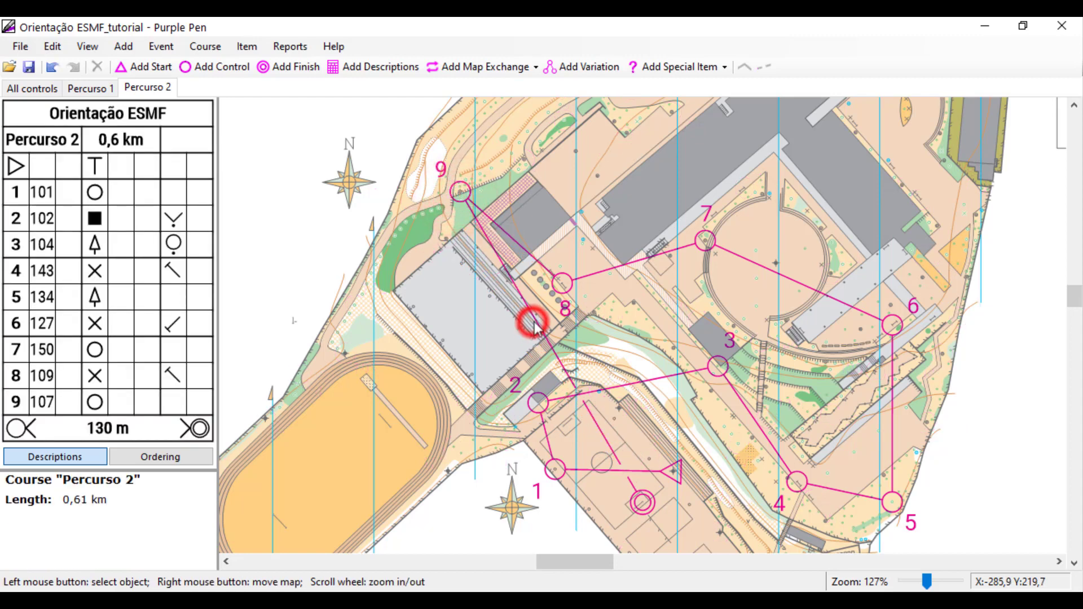
left_click(211, 69)
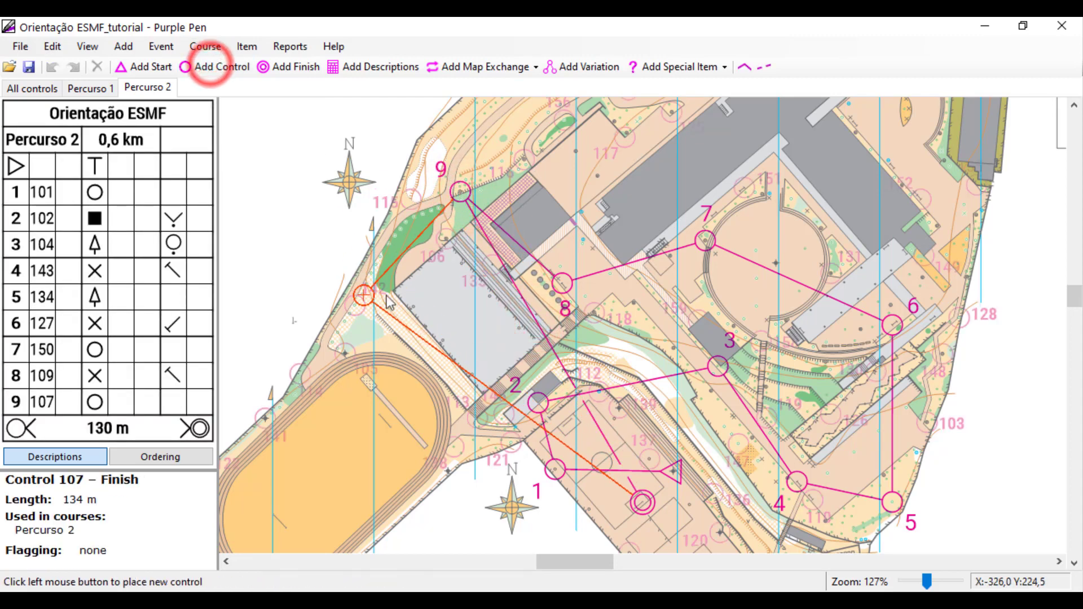
scroll(425, 297, "down", 1)
scroll(425, 297, "left", 1)
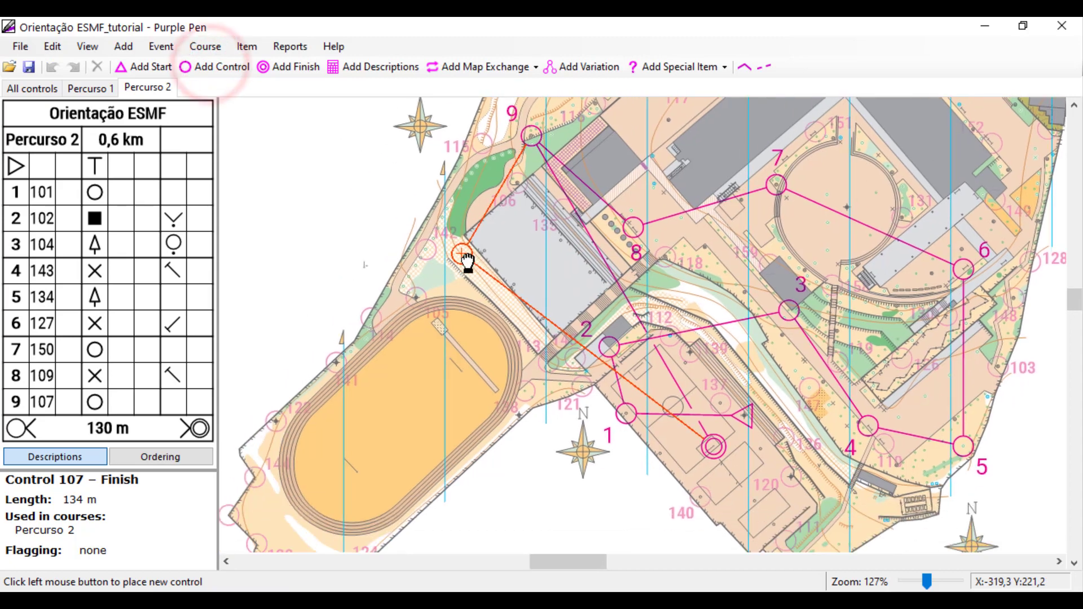
left_click(425, 297)
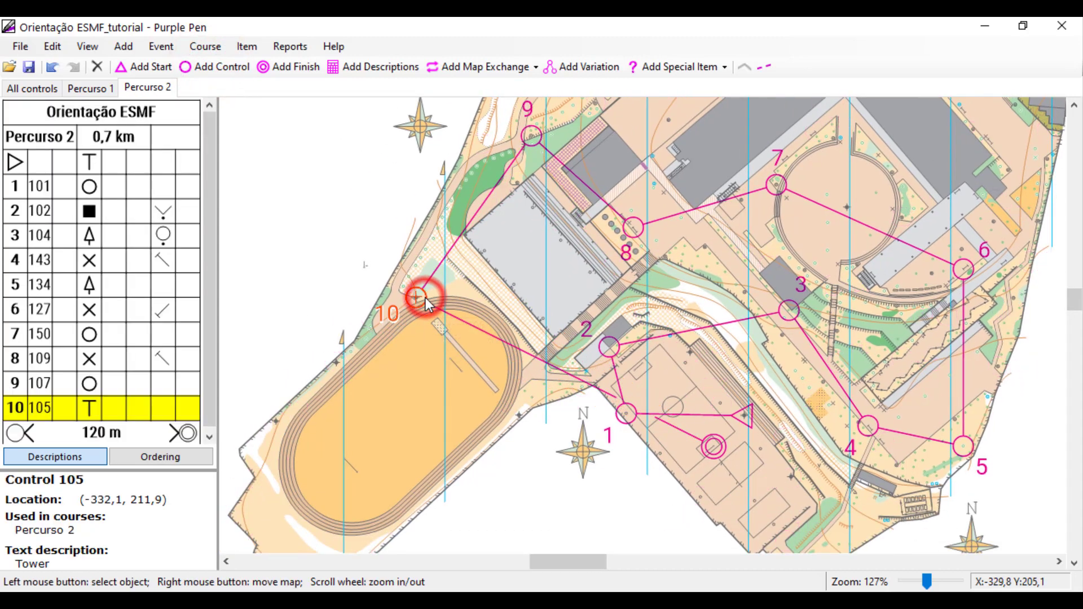
Add existing controls 124 and 123, in that order, after control 105 in the course.
left_click(224, 66)
scroll(372, 497, "down", 1)
scroll(372, 497, "left", 1)
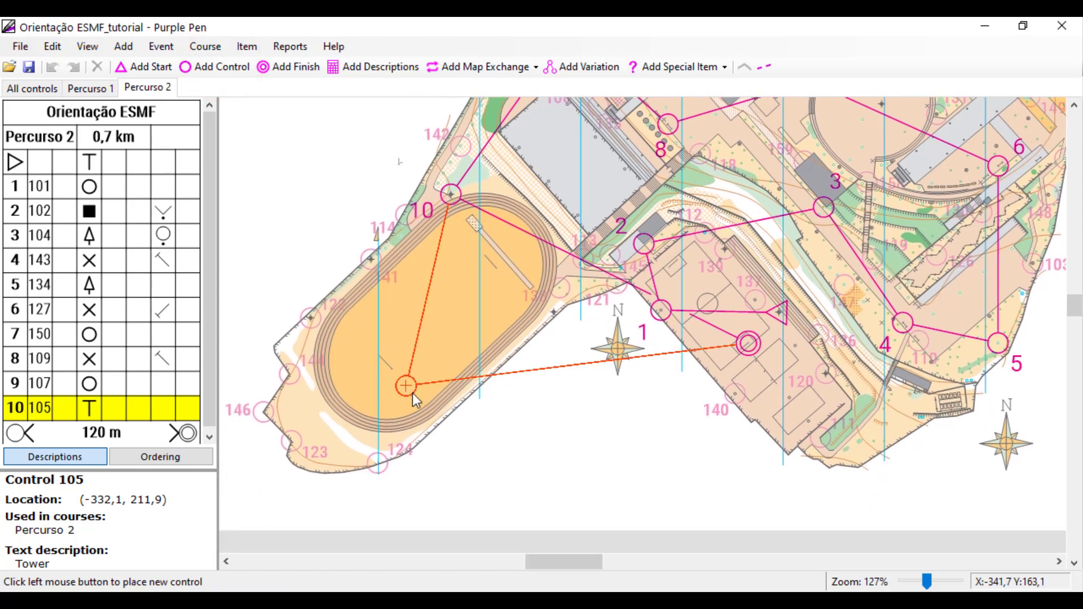
left_click(386, 468)
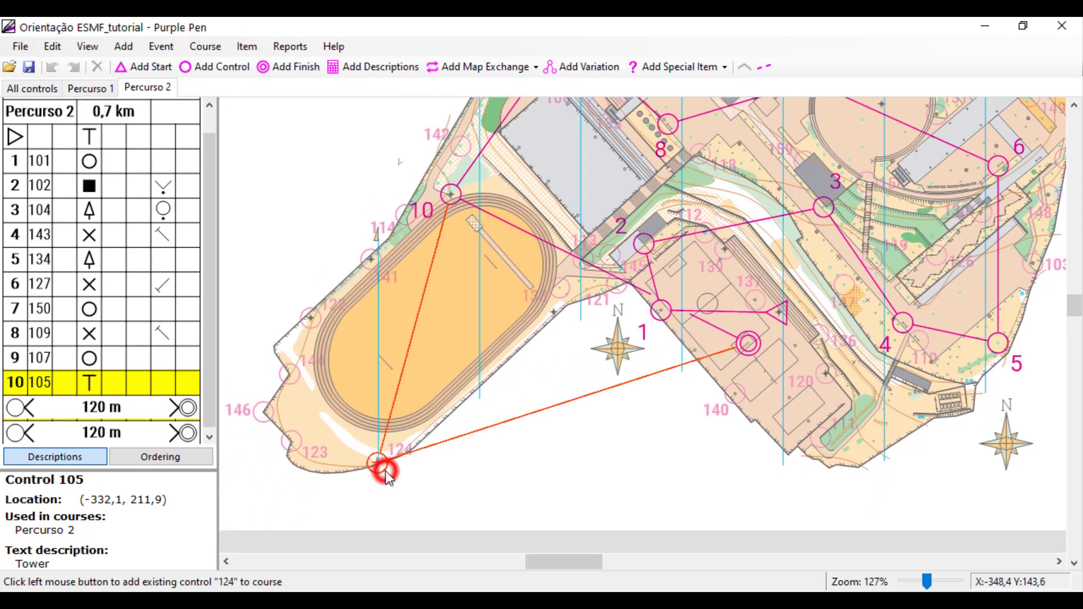
left_click(221, 68)
left_click(291, 441)
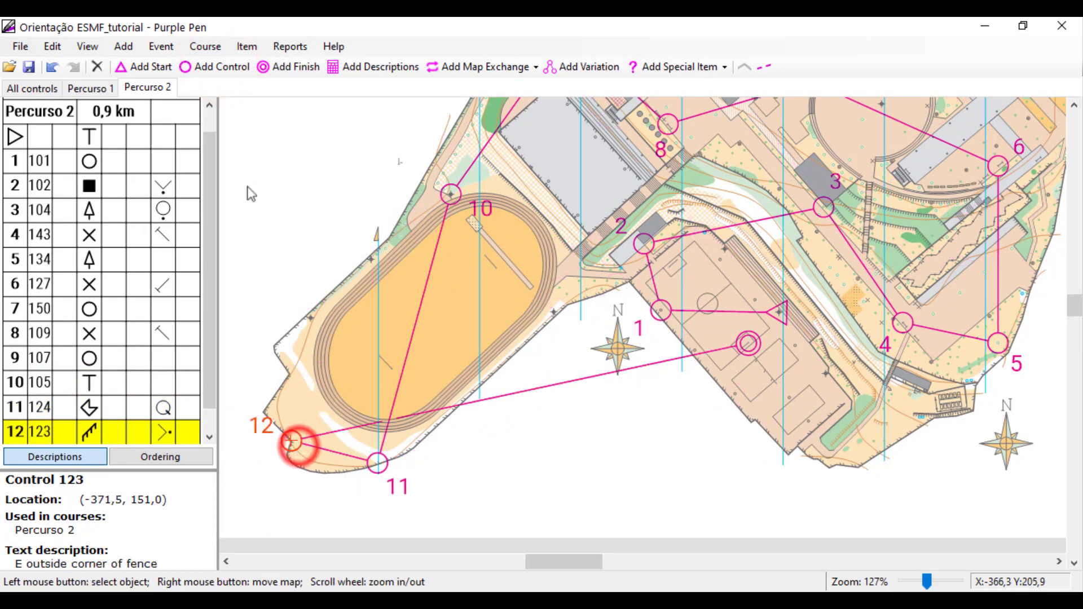
Add existing controls 122, 113 and 139, in that order, after control 123 in the course.
left_click(224, 67)
left_click(310, 318)
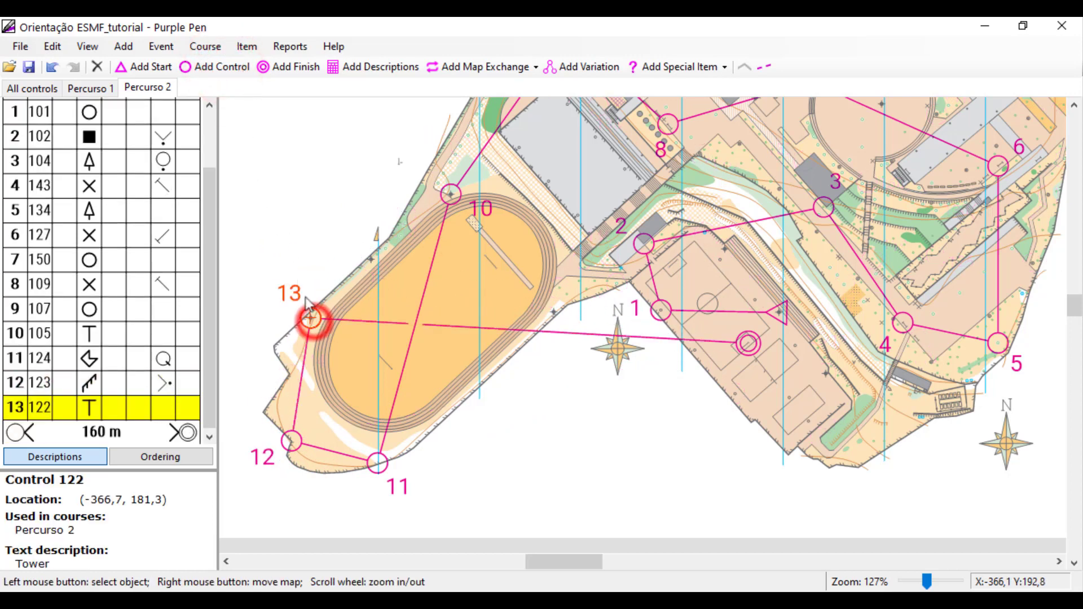
left_click(222, 66)
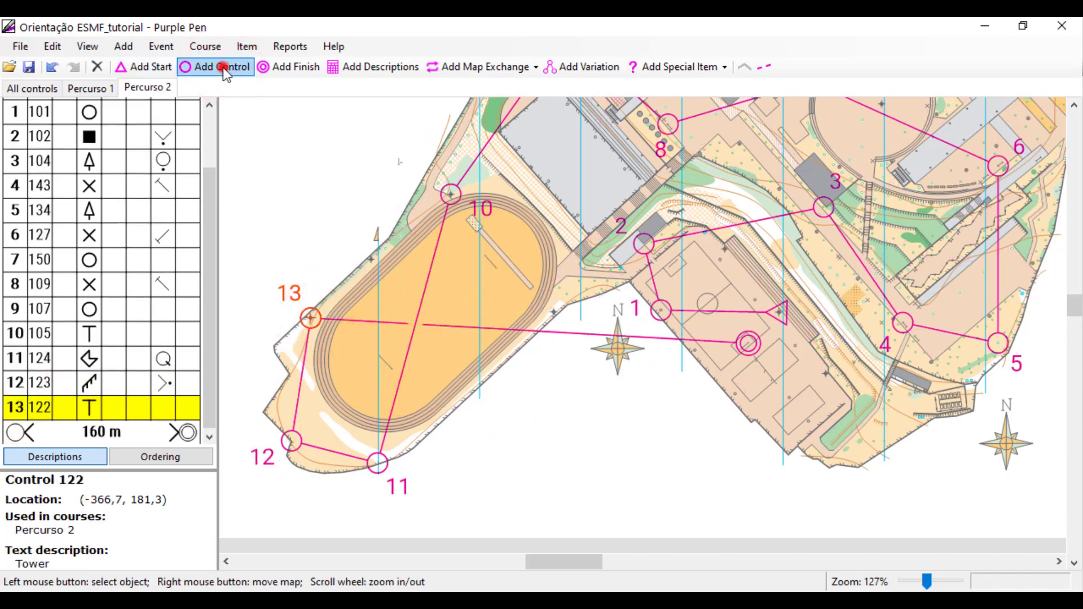
left_click(581, 265)
left_click(194, 67)
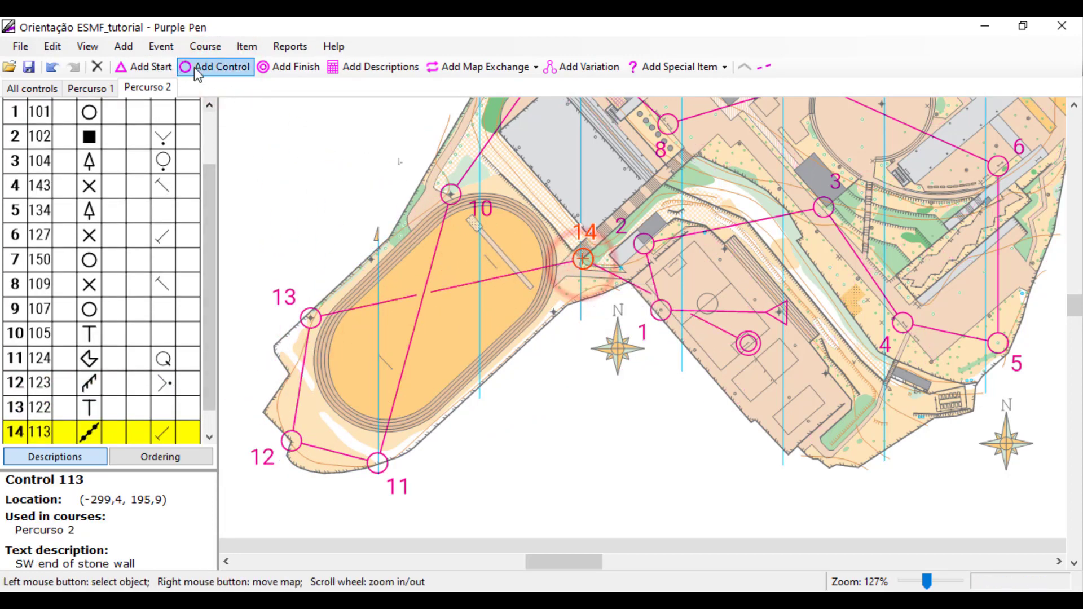
left_click(702, 269)
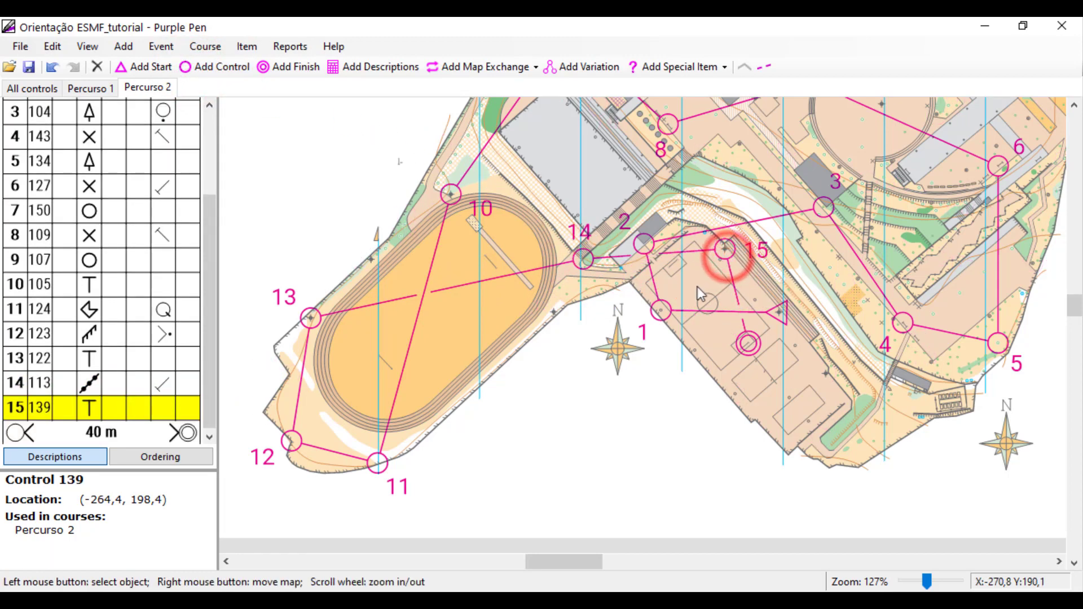
Place the control descriptions of Percurso 2 on the map page, in the blank area east of the school and below the credits box.
right_click(639, 385)
left_click_drag(670, 347, 564, 405)
scroll(564, 405, "down", 3)
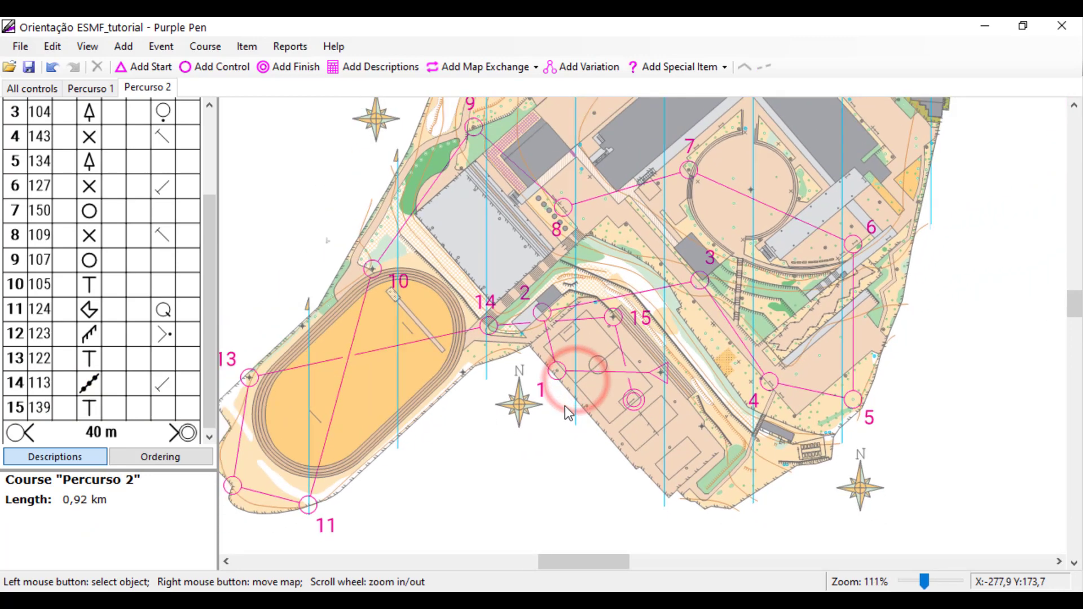
left_click_drag(530, 285, 584, 309)
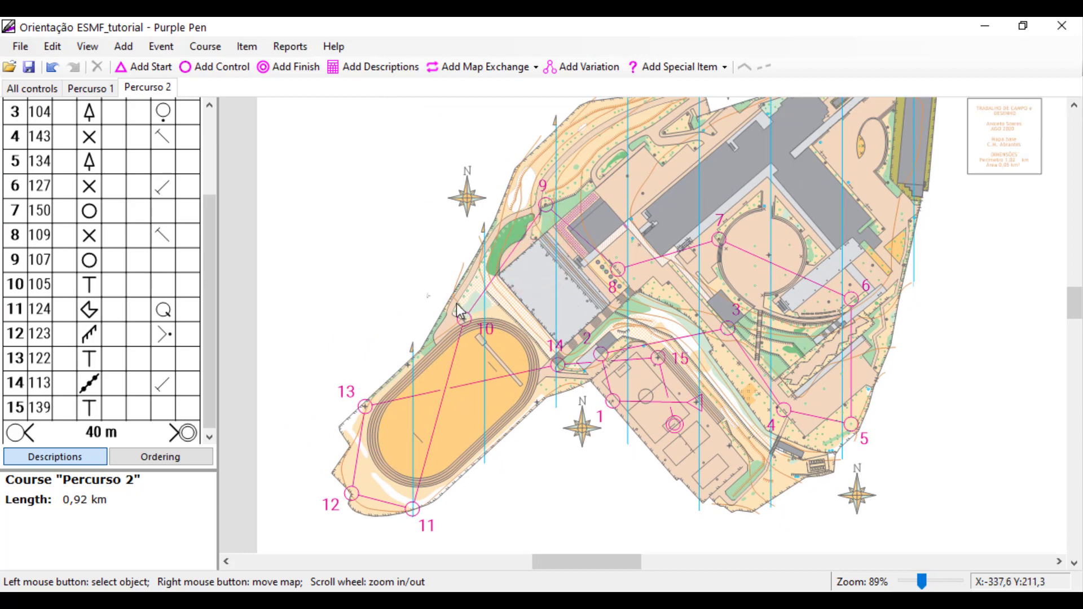
scroll(456, 304, "down", 2)
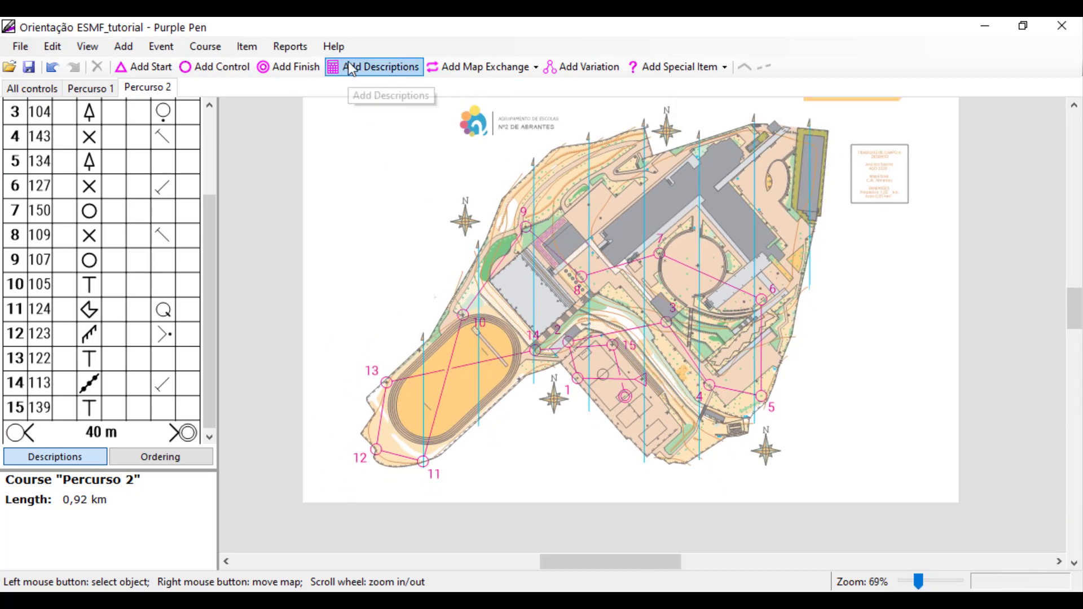
left_click(349, 67)
left_click_drag(841, 229, 934, 399)
left_click(1026, 374)
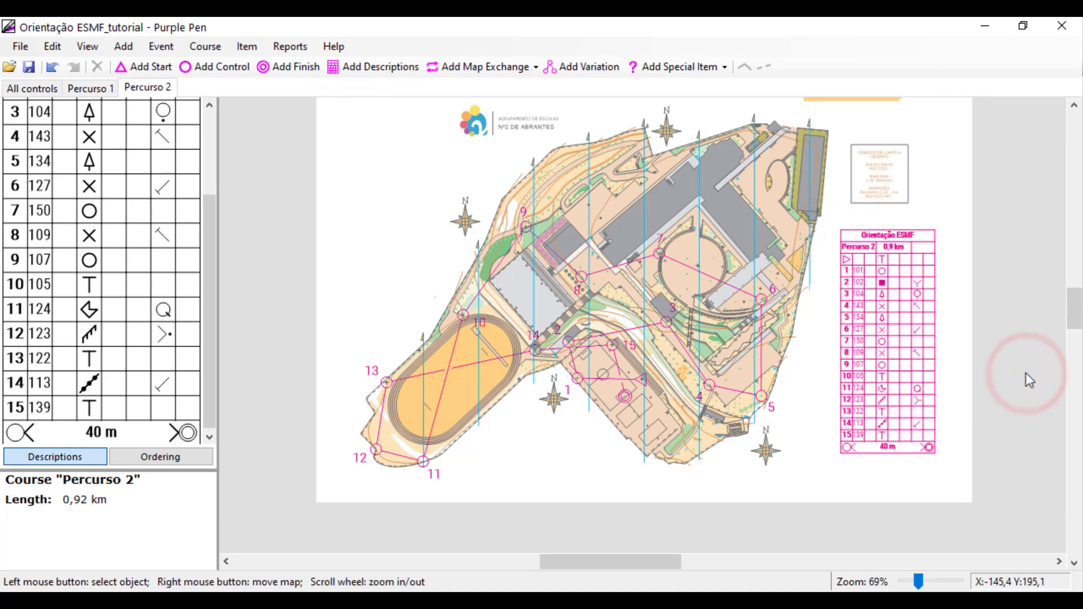
scroll(519, 368, "up", 2)
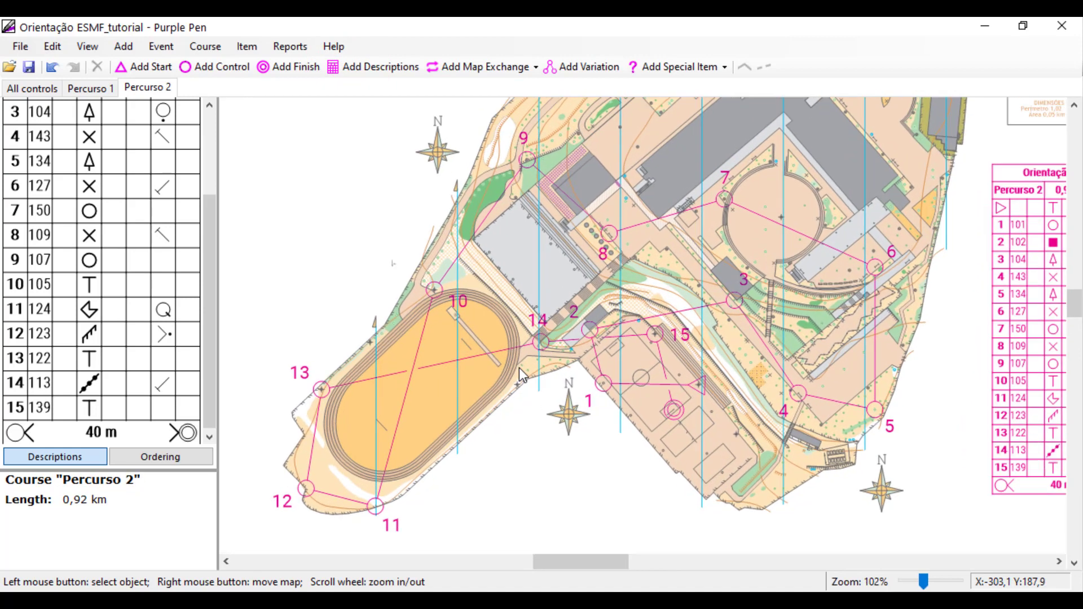
left_click_drag(581, 443, 551, 458)
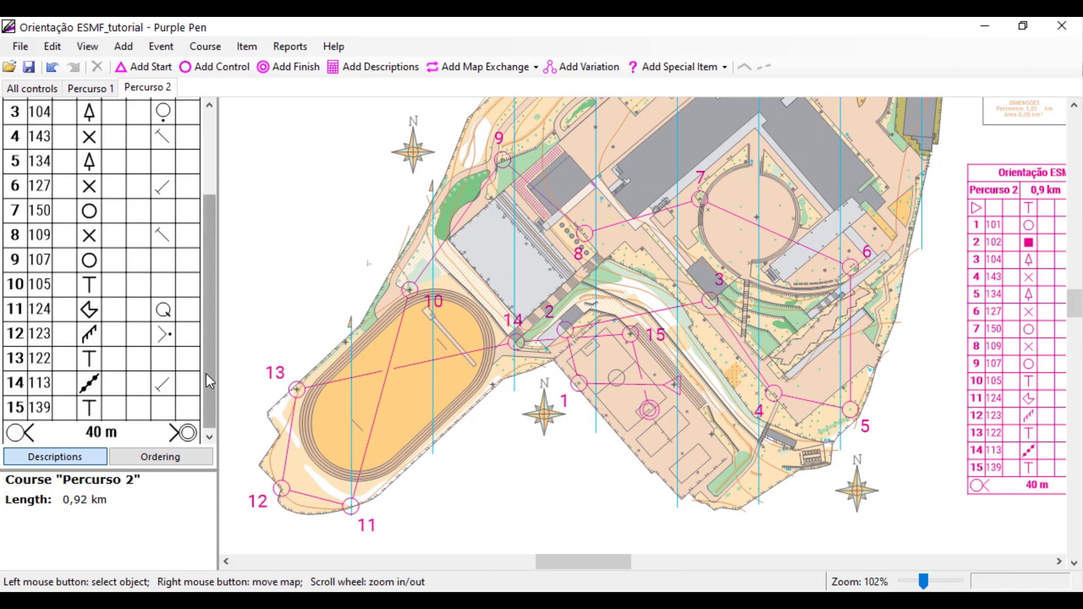
left_click_drag(205, 373, 205, 253)
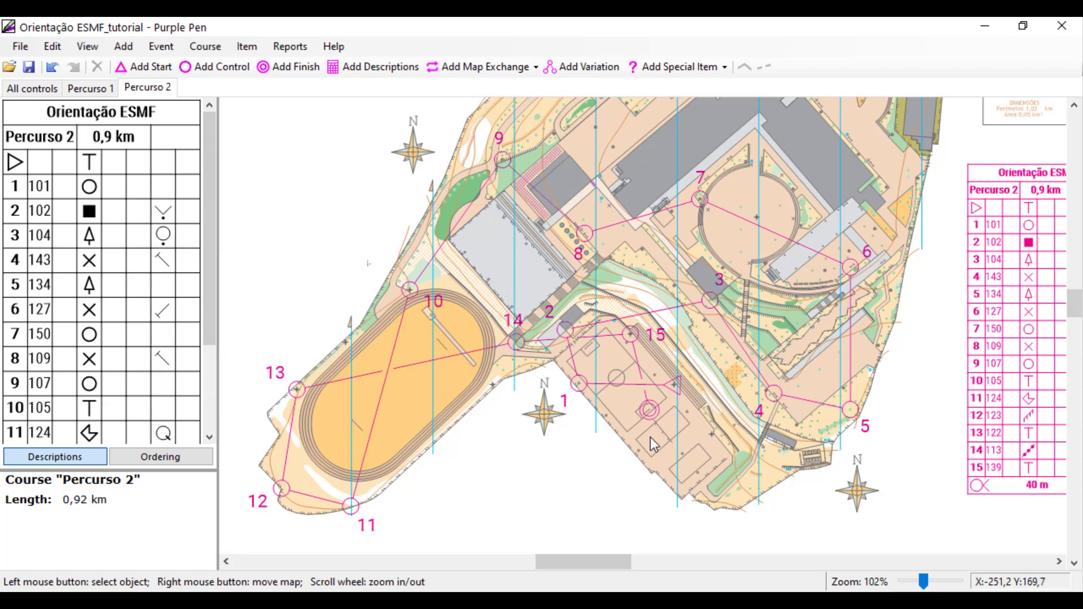
scroll(650, 438, "down", 1)
scroll(651, 438, "down", 1)
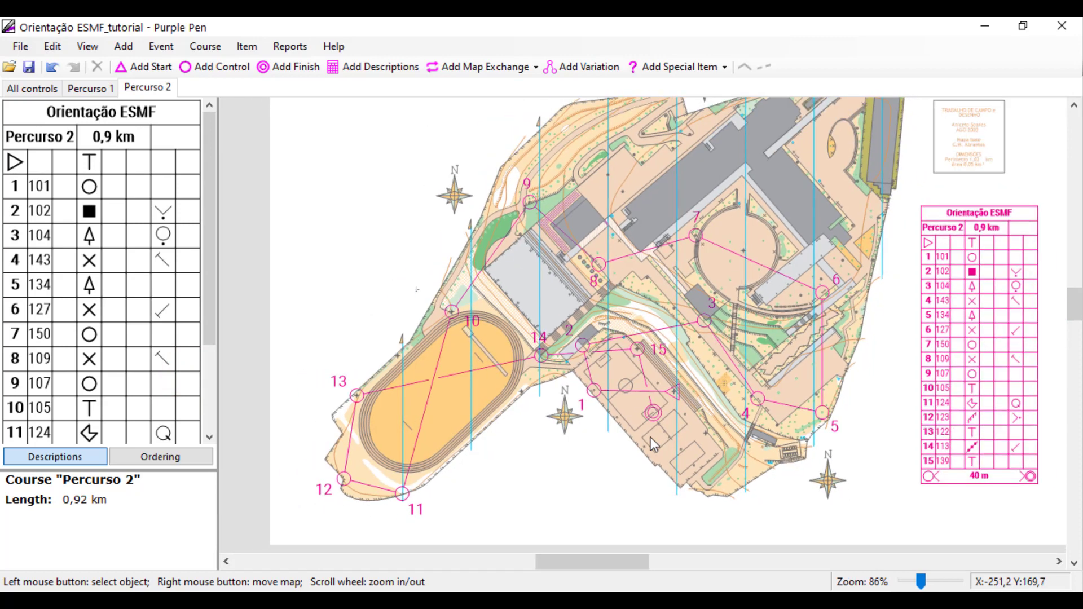
Start a new course named "Percurso 3 -Score" and set its course type to Score Course.
left_click(207, 47)
left_click(213, 68)
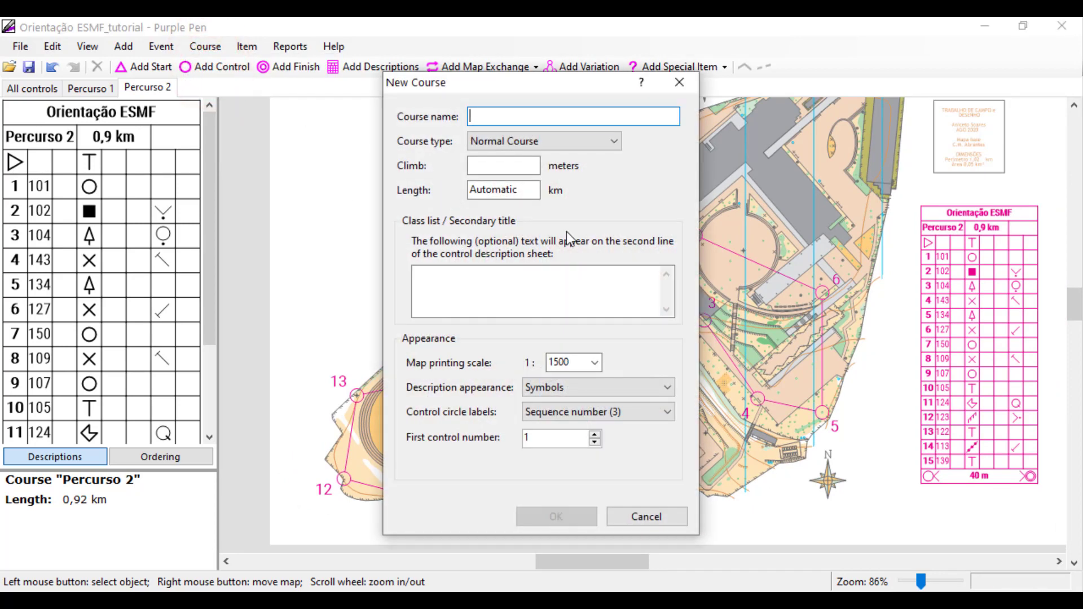
type("Percurso")
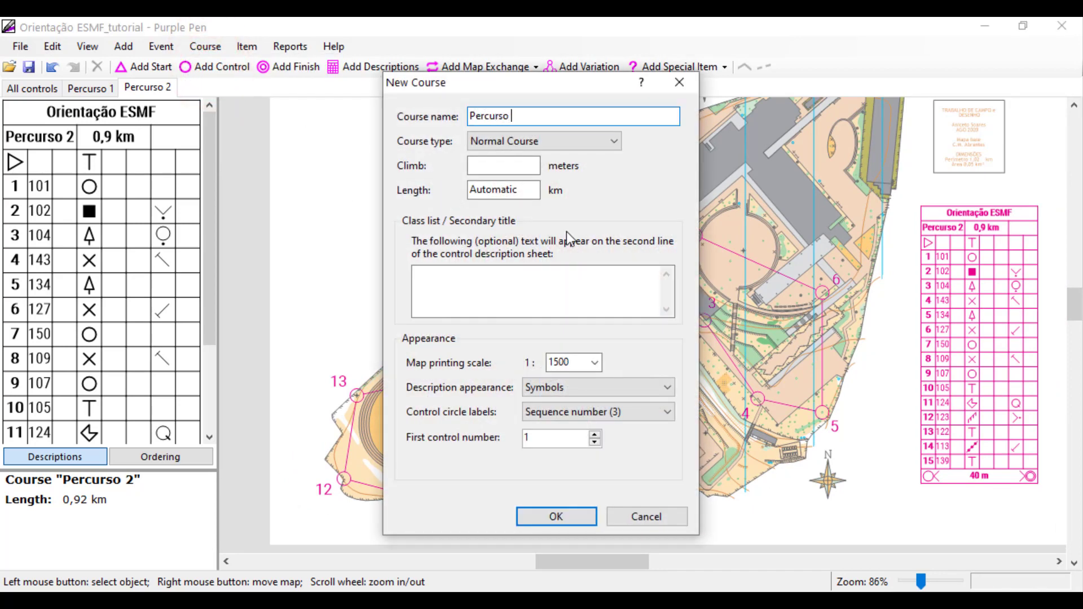
type(" 3  -Score")
key("Tab")
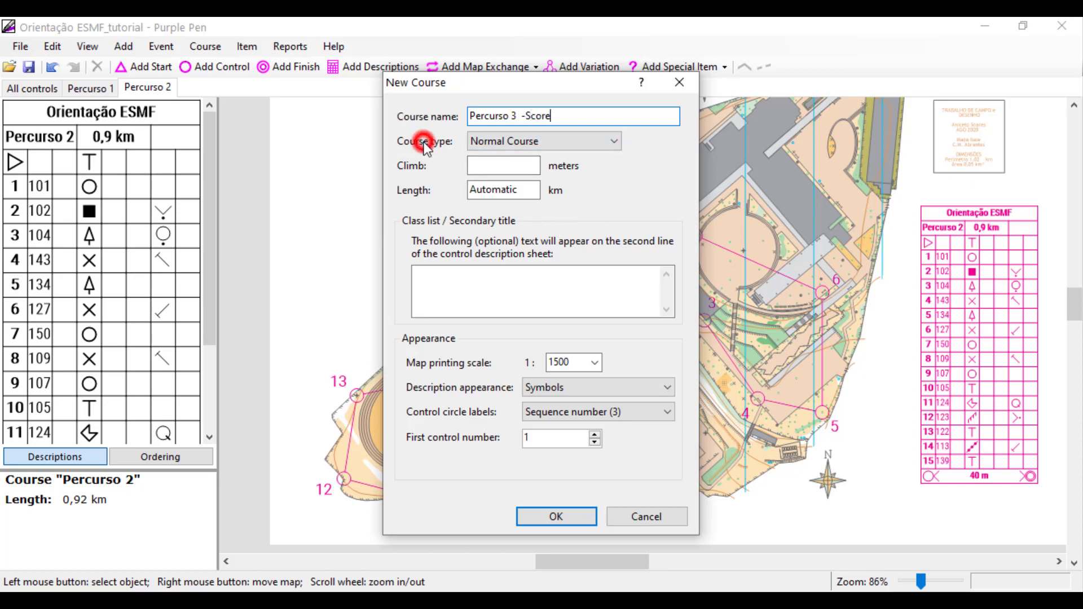
left_click(501, 141)
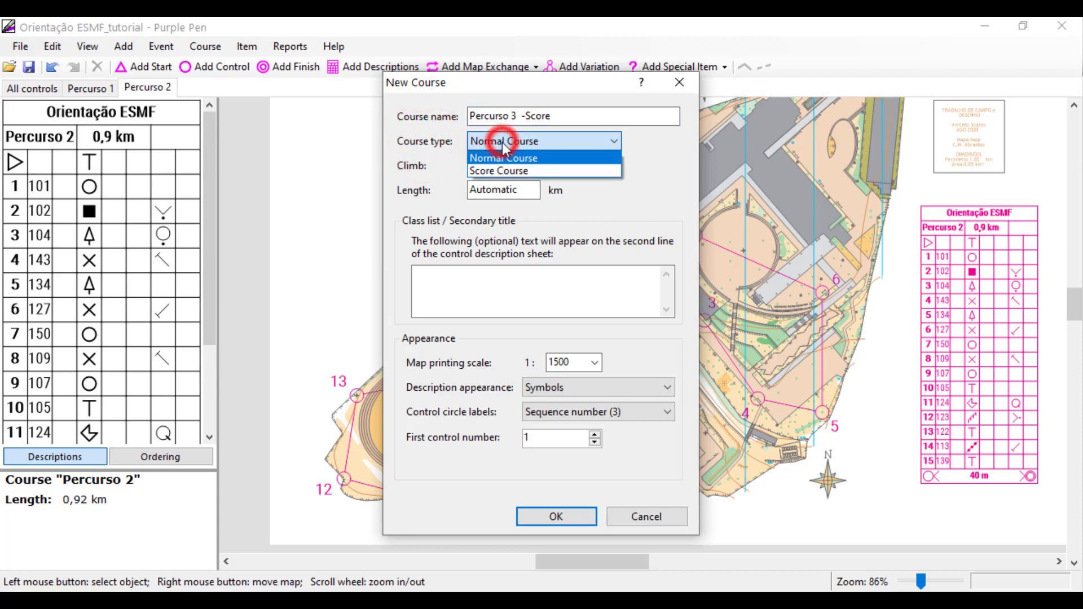
left_click(502, 172)
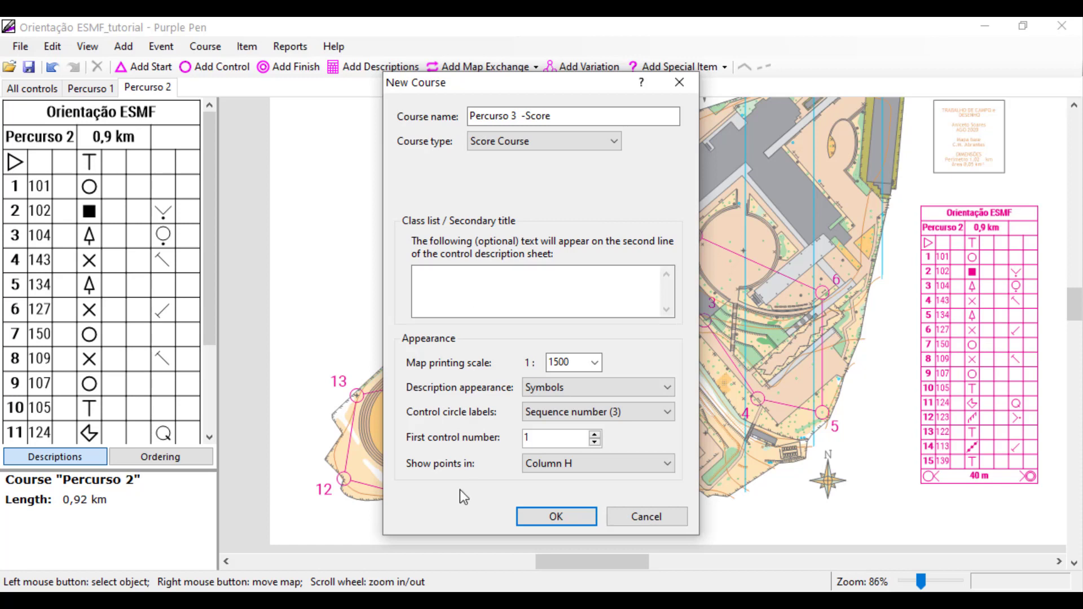
Show the points in Column A, with control codes as circle labels, and create the score course.
left_click(547, 463)
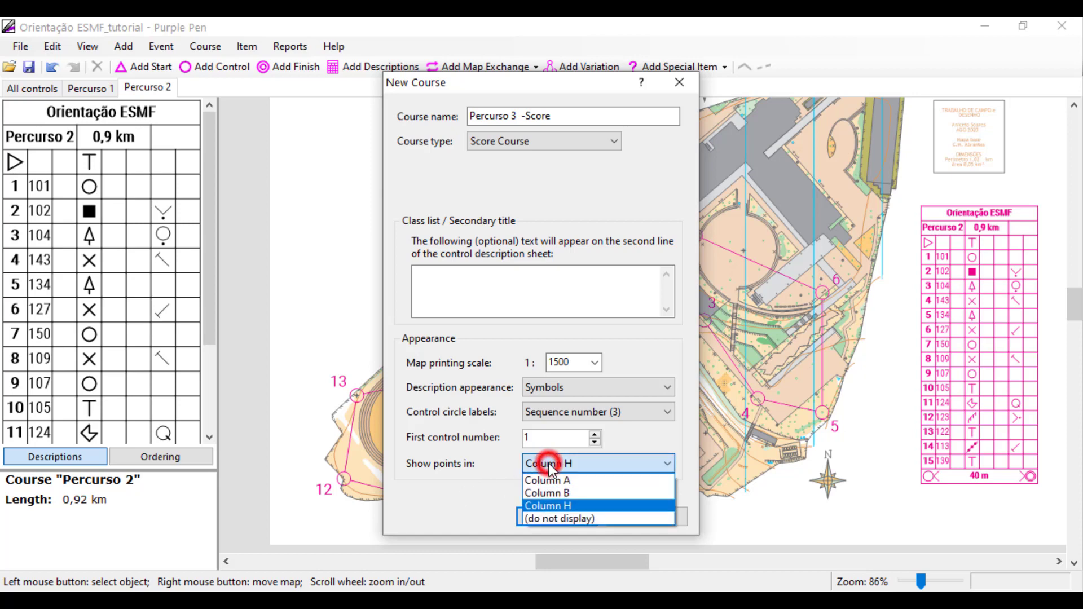
left_click(547, 479)
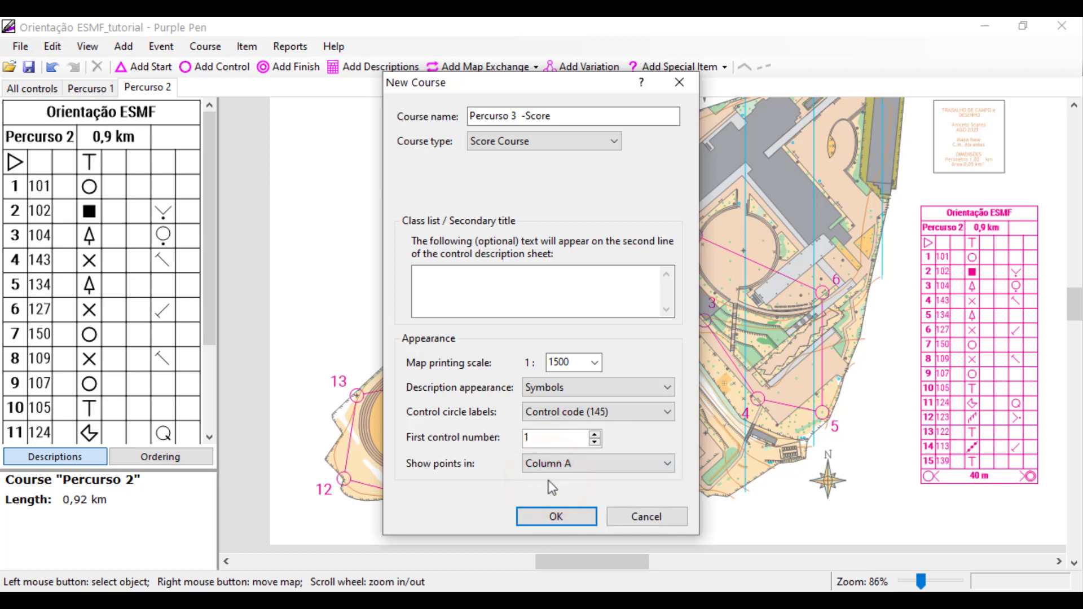
left_click(563, 514)
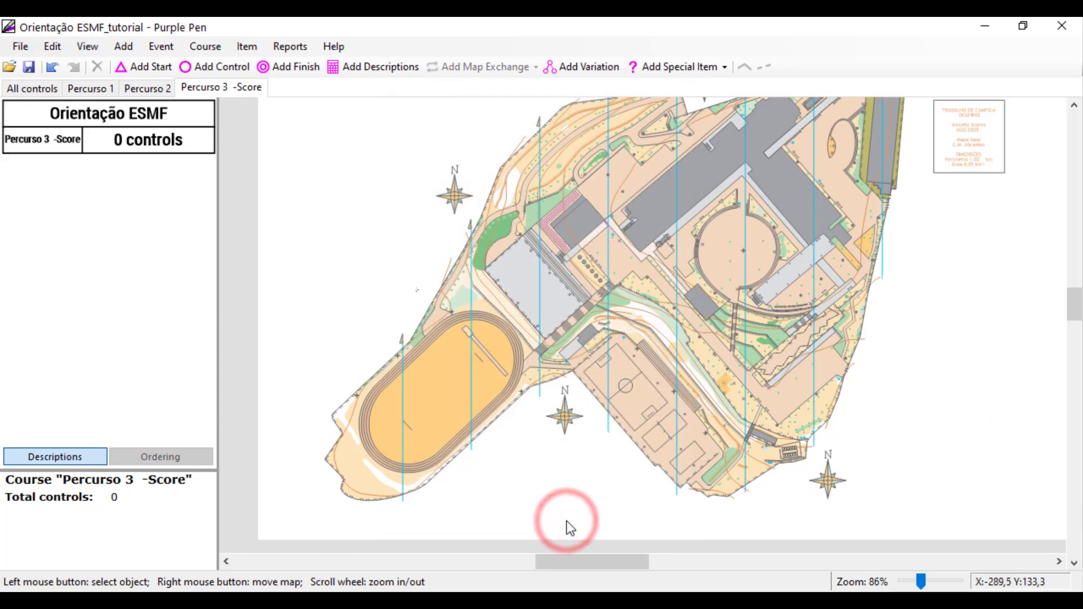
Add the existing tower start and the existing finish on the sports field to the score course.
scroll(566, 520, "up", 1)
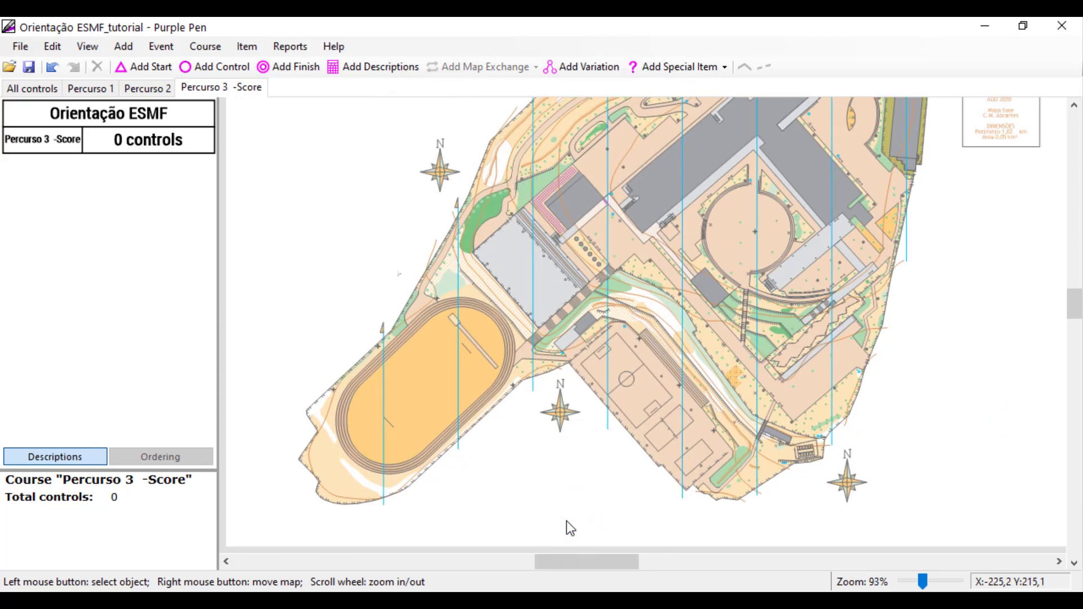
left_click(161, 68)
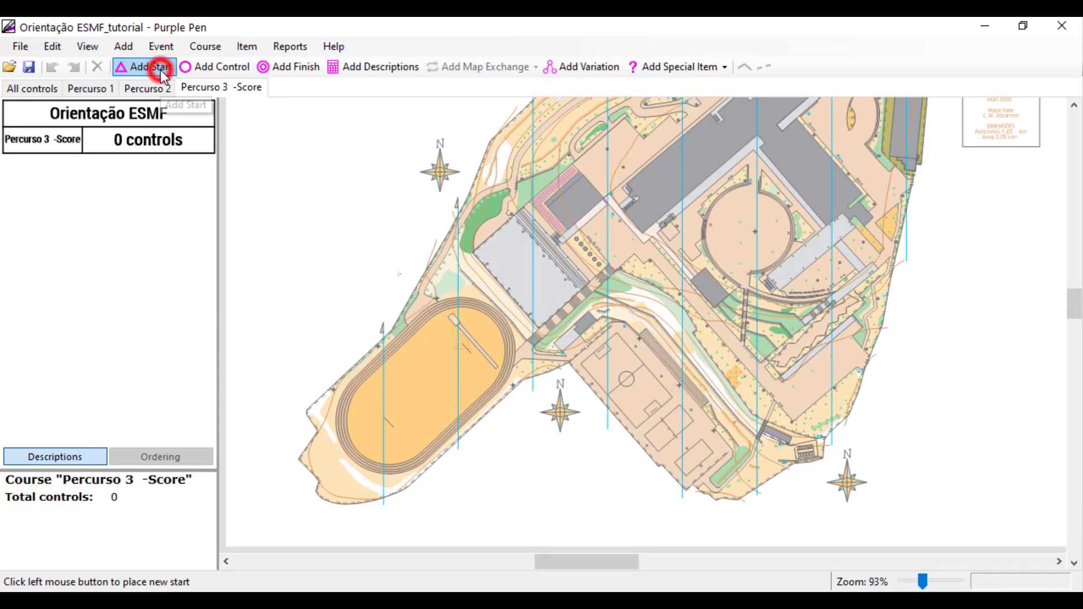
left_click(682, 396)
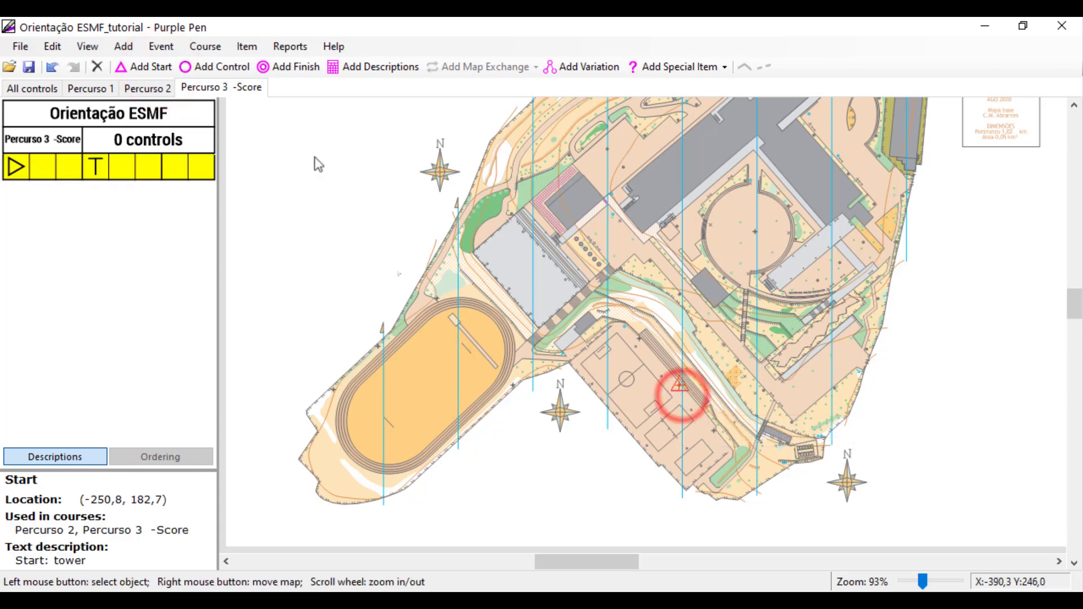
left_click(274, 68)
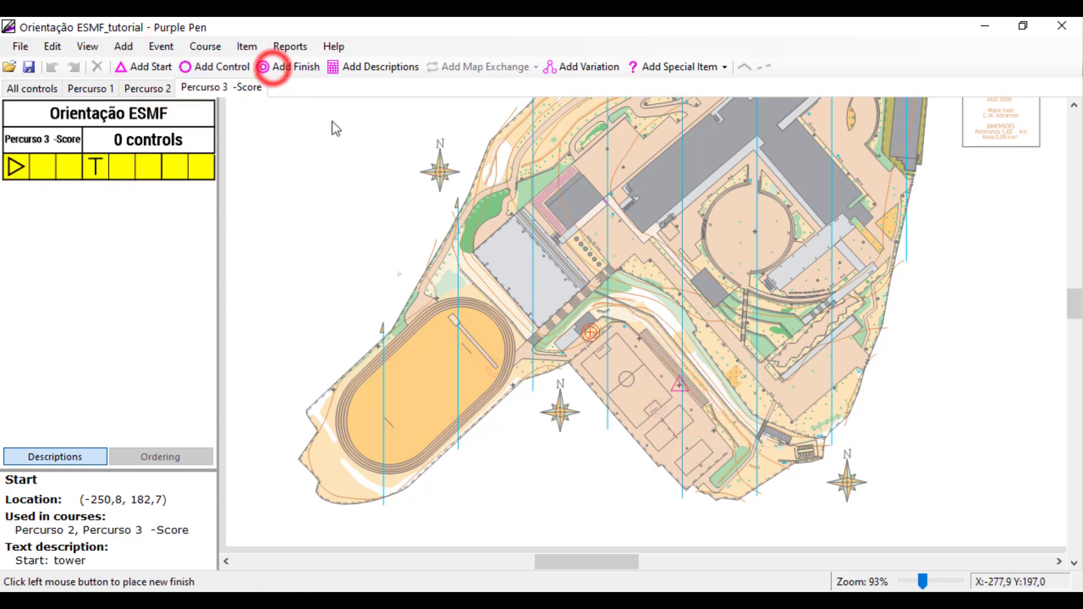
left_click(655, 408)
Add the existing controls 120, 147 and 130 to the score course.
left_click(213, 67)
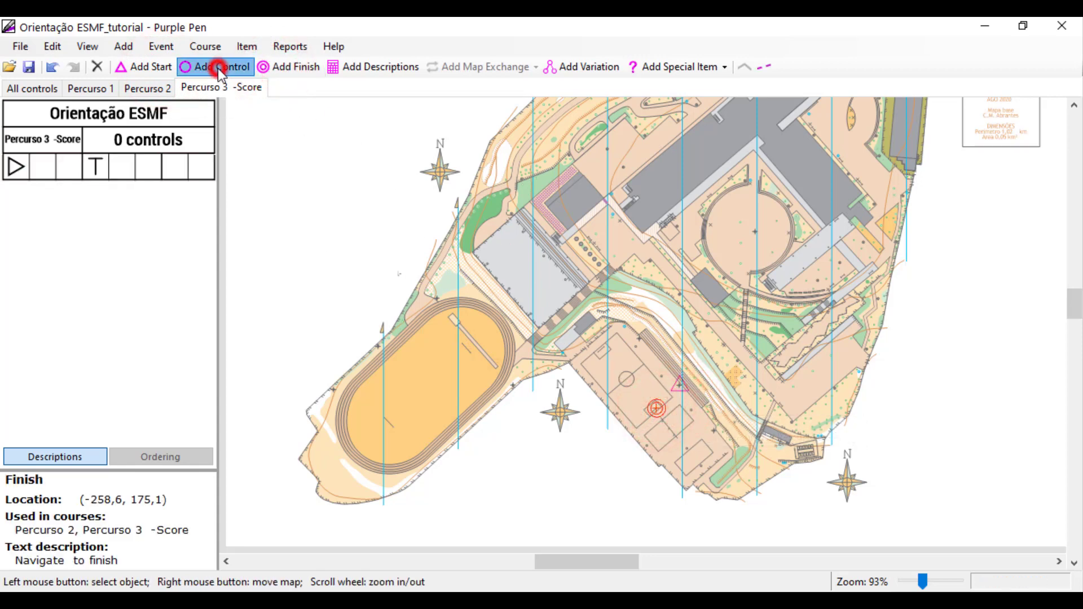
left_click(714, 440)
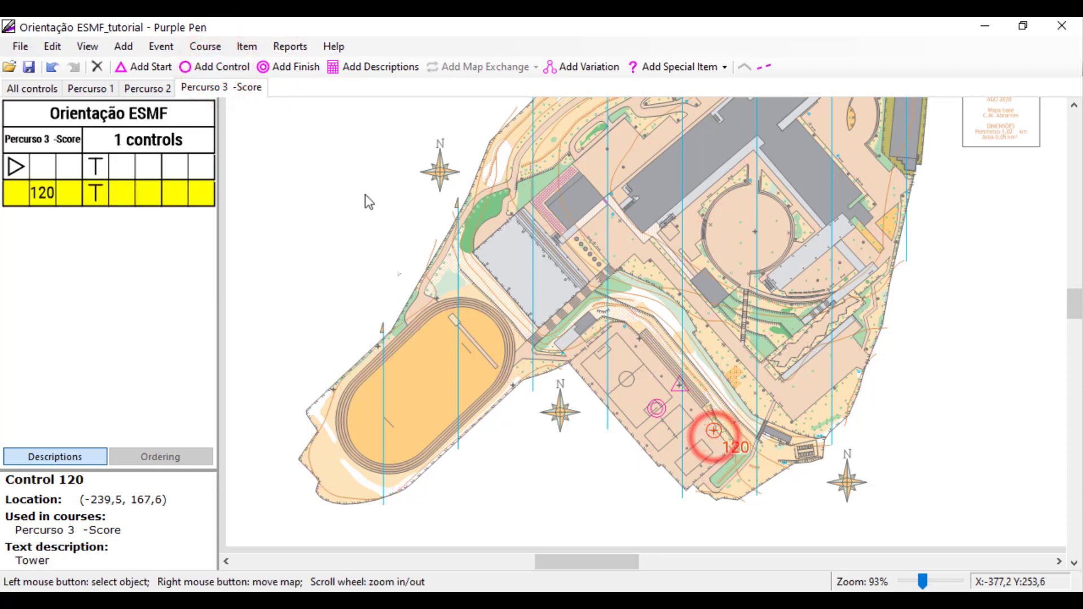
left_click(186, 67)
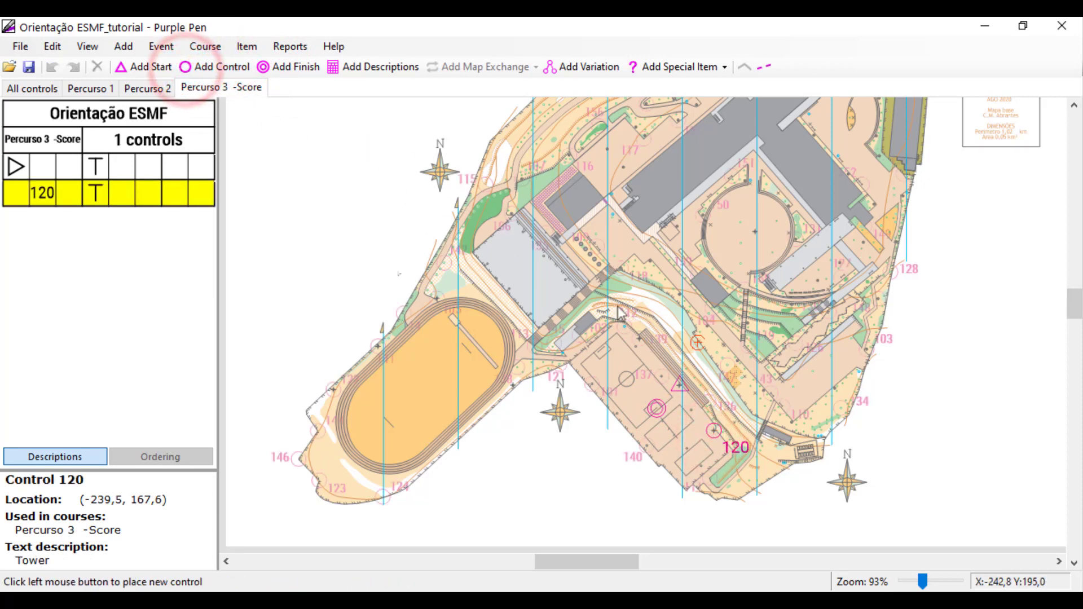
left_click(728, 365)
left_click(213, 67)
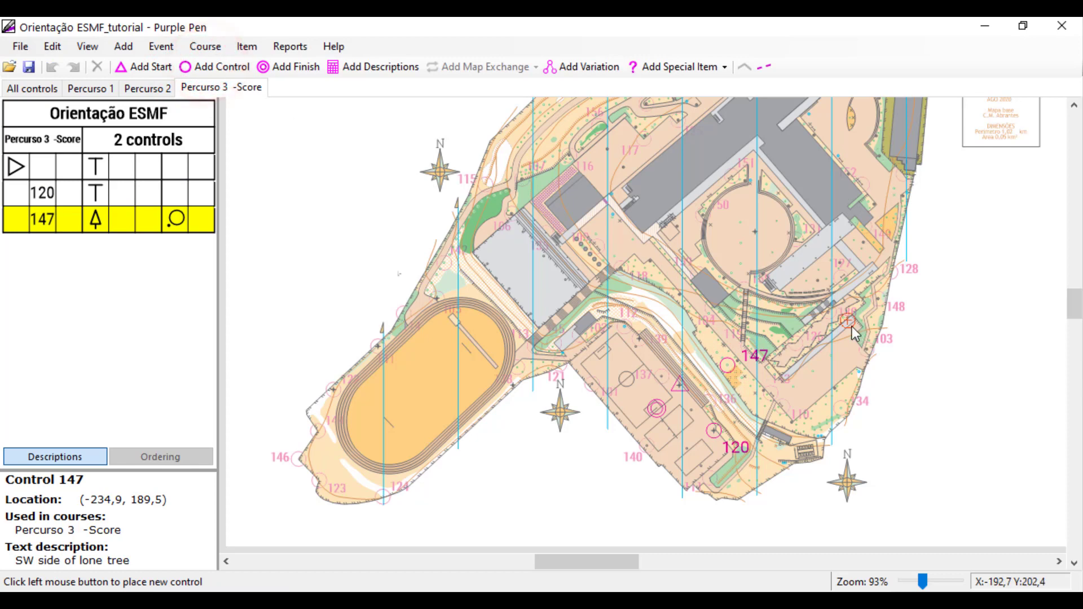
left_click(829, 314)
Add the existing controls 131, 116 and 159 to the score course.
left_click(200, 68)
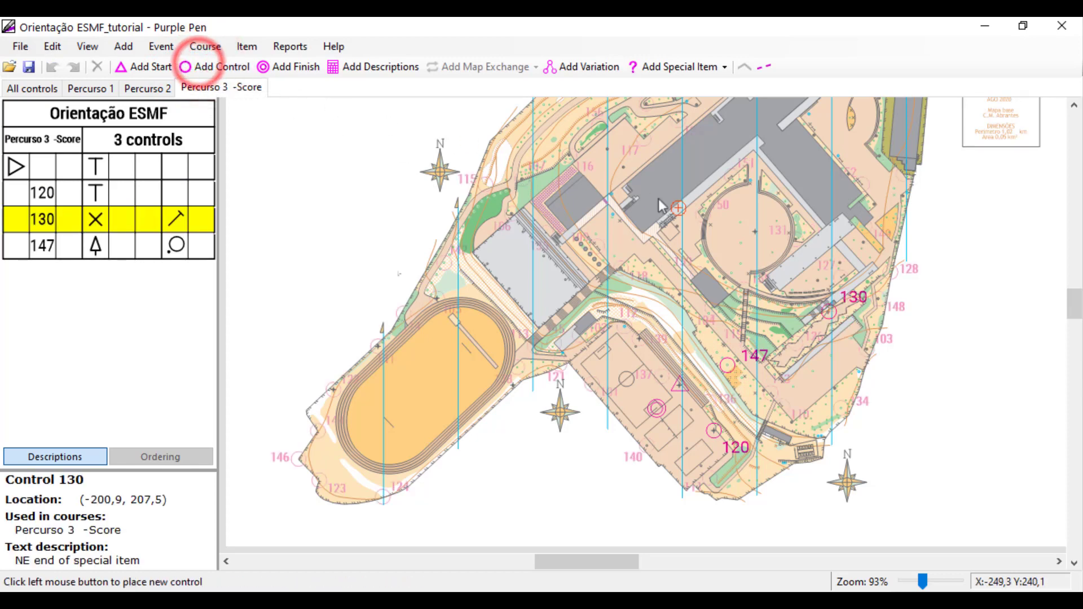
left_click(792, 237)
left_click(193, 67)
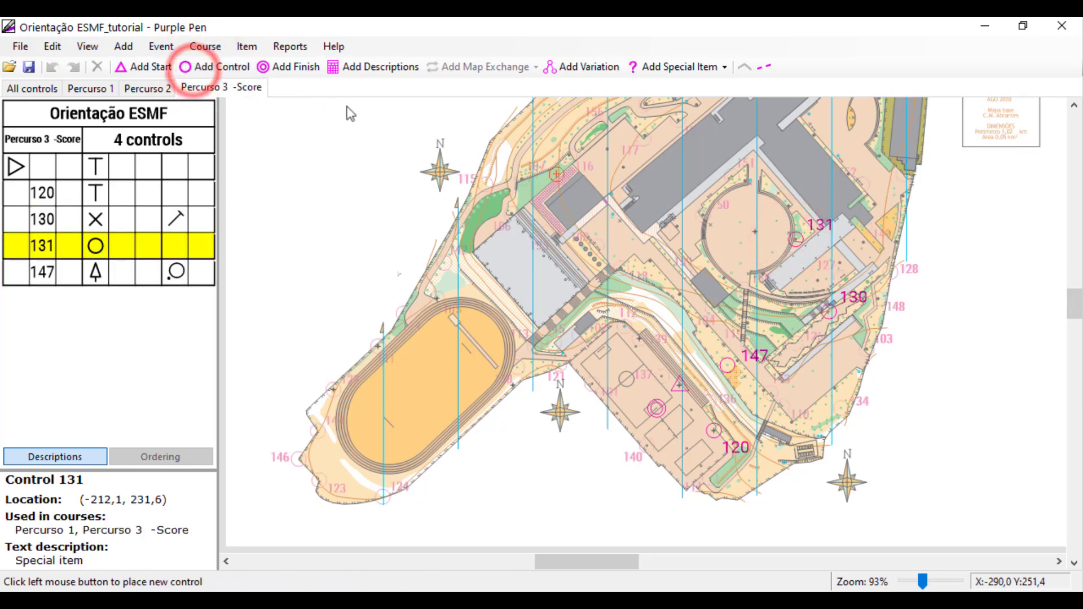
left_click(574, 158)
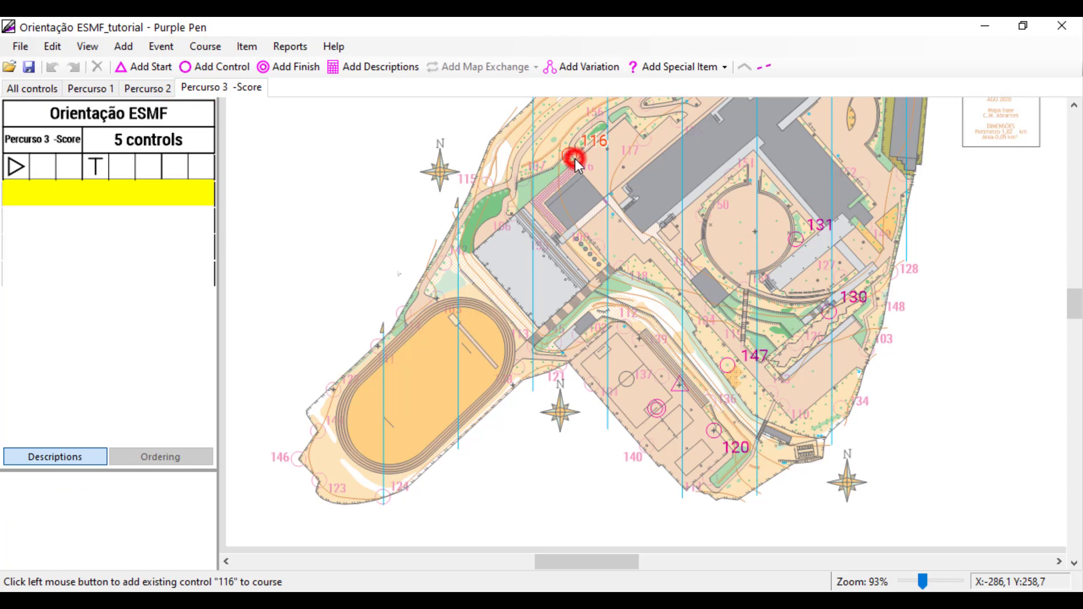
left_click(189, 67)
left_click(701, 282)
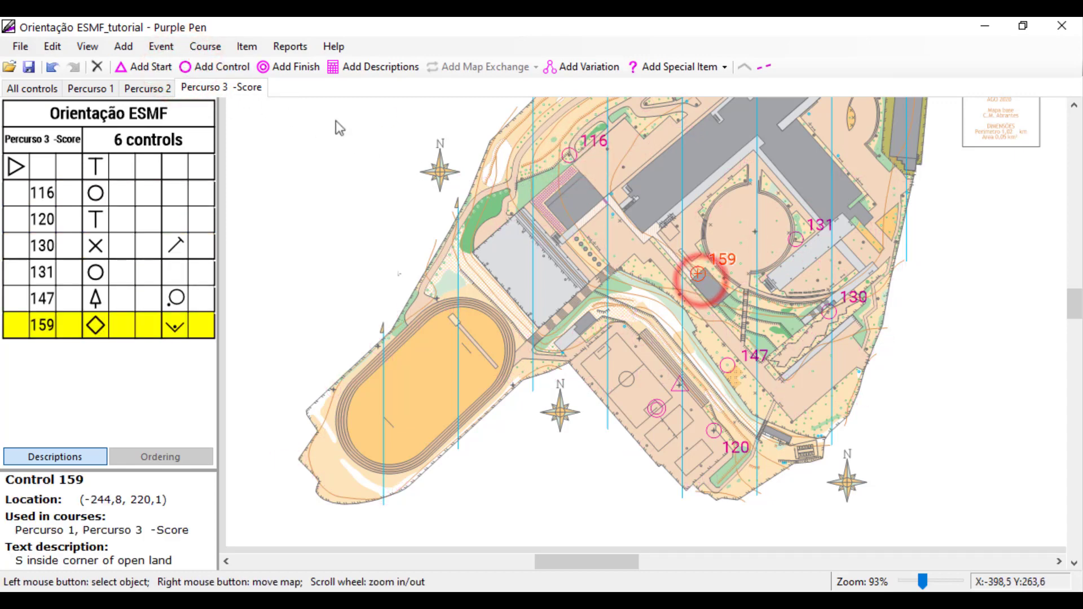
Add the existing controls 109, 132 and 121 to the score course.
left_click(210, 67)
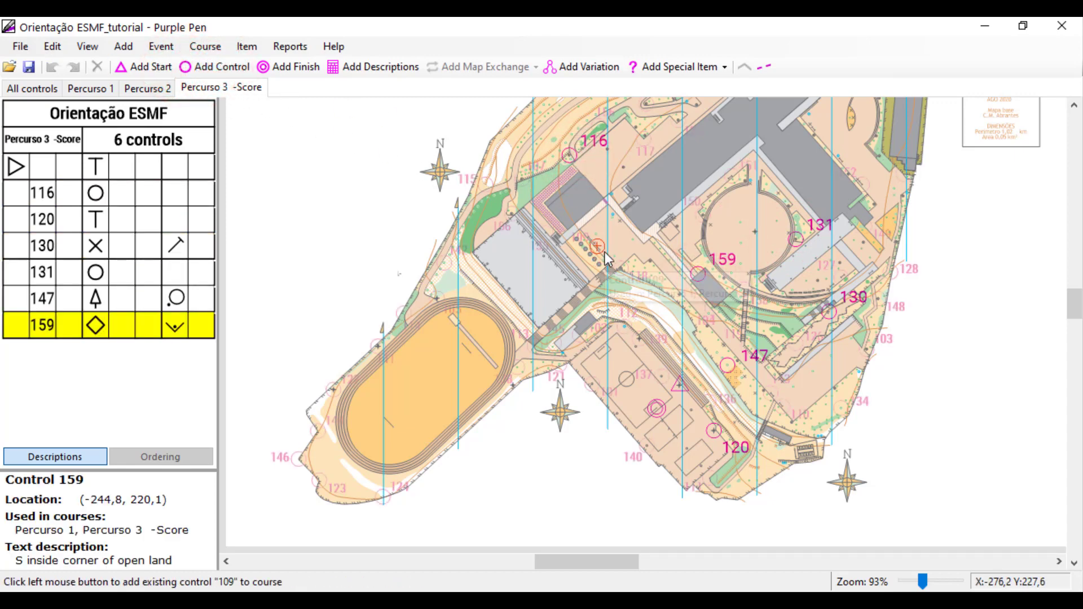
left_click(601, 249)
left_click(209, 67)
scroll(633, 306, "up", 1)
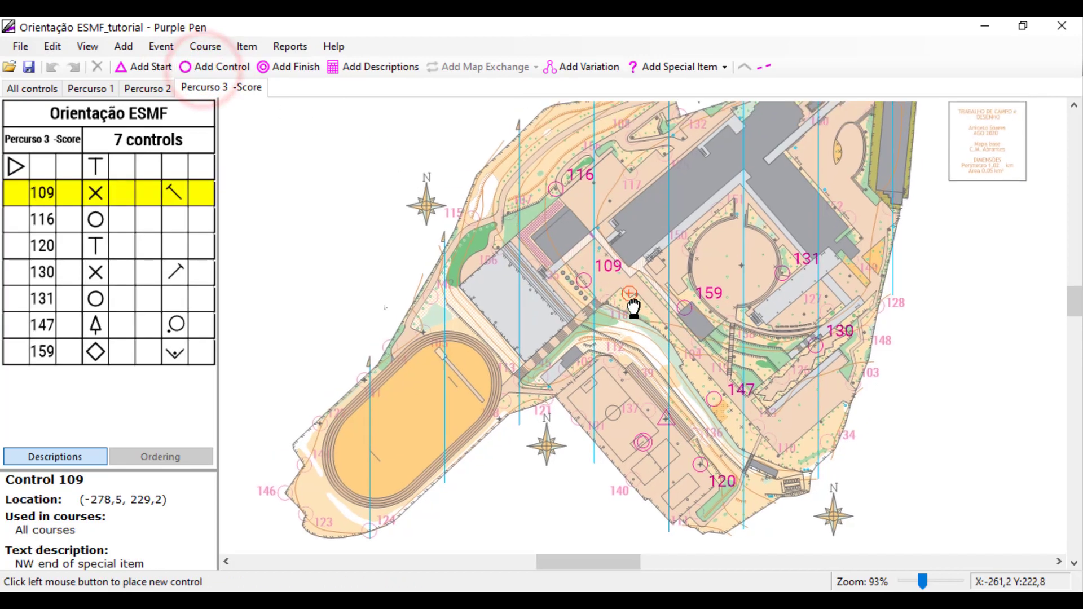
left_click(699, 157)
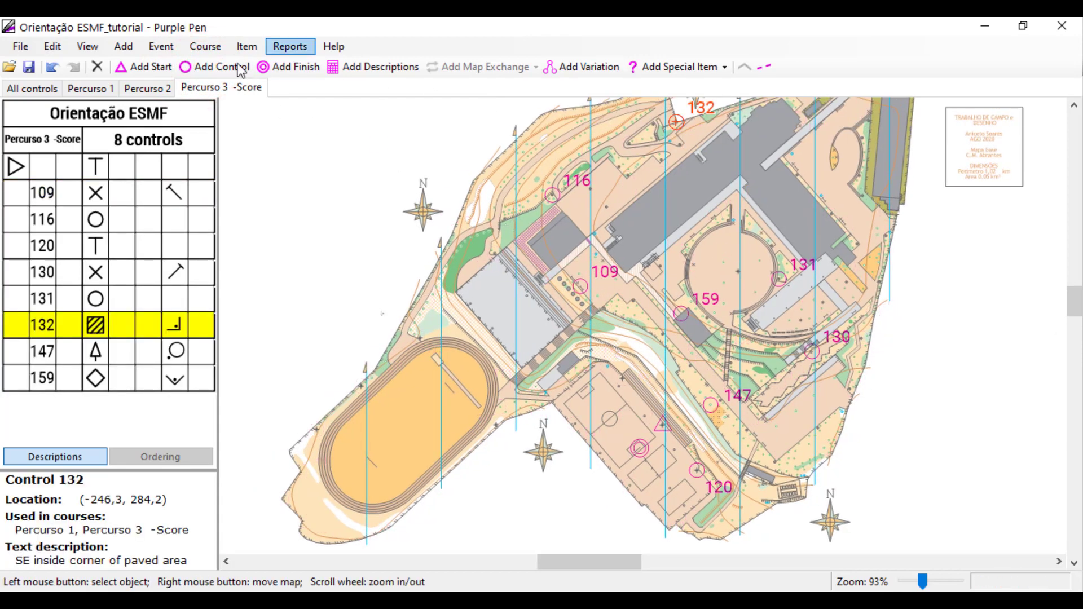
left_click(223, 67)
left_click(542, 403)
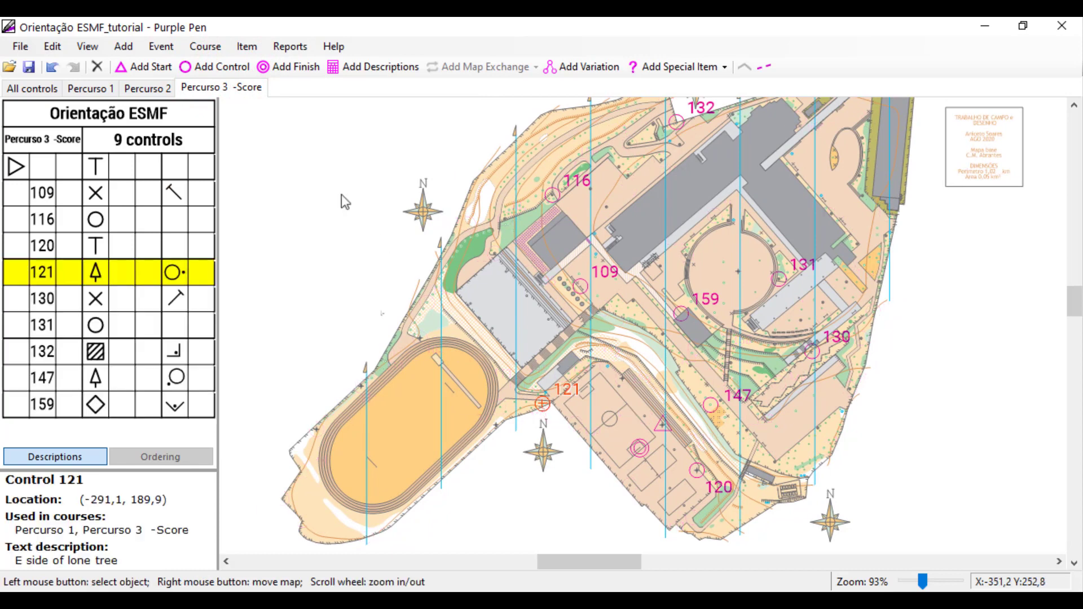
Extend the score course with the existing controls 142, 124 and 122 around the running track.
left_click(219, 68)
left_click(429, 303)
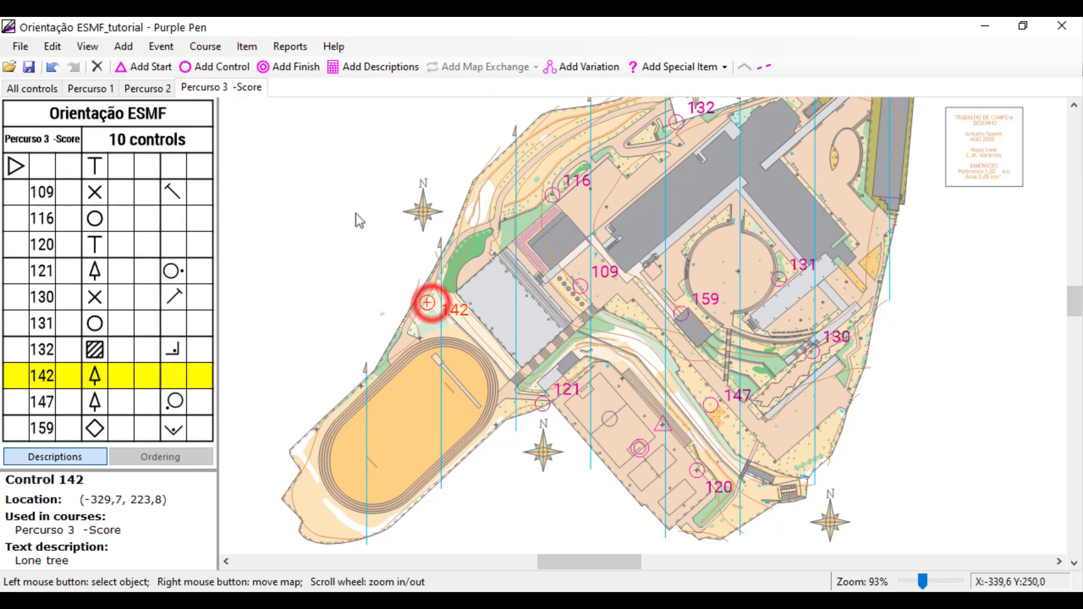
left_click(227, 66)
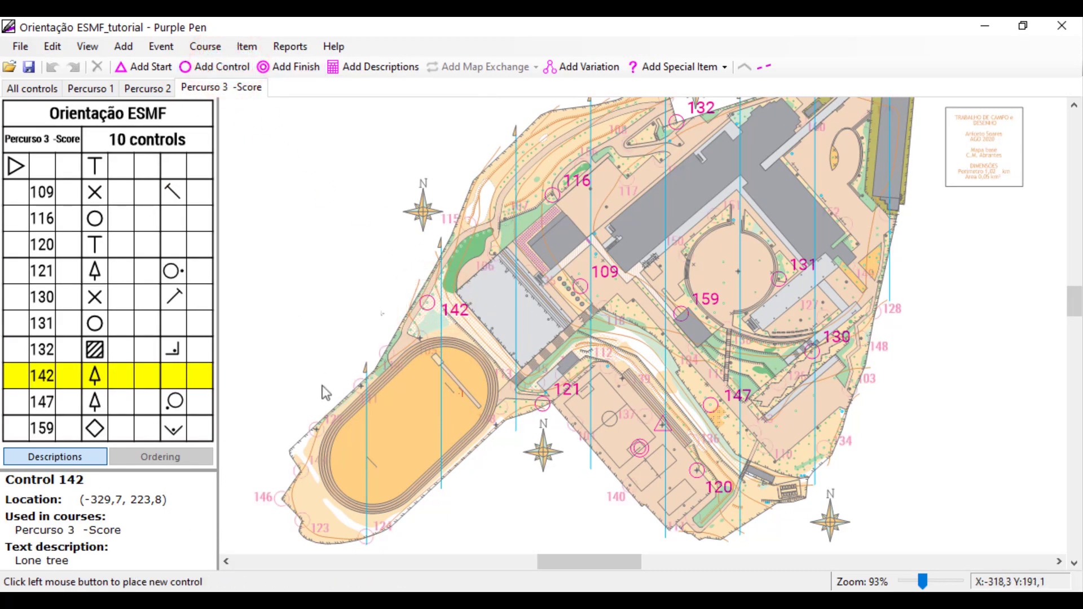
left_click(365, 536)
left_click(217, 66)
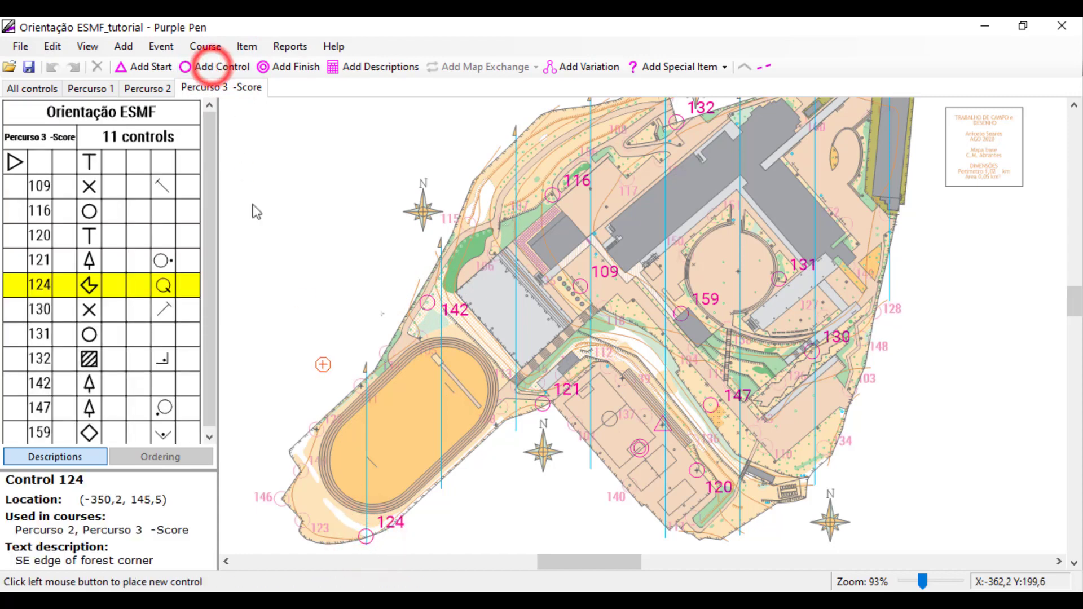
left_click(317, 430)
Add the existing controls 140, beside the sports field, and 151, north of the round plaza, to the score course.
left_click(221, 67)
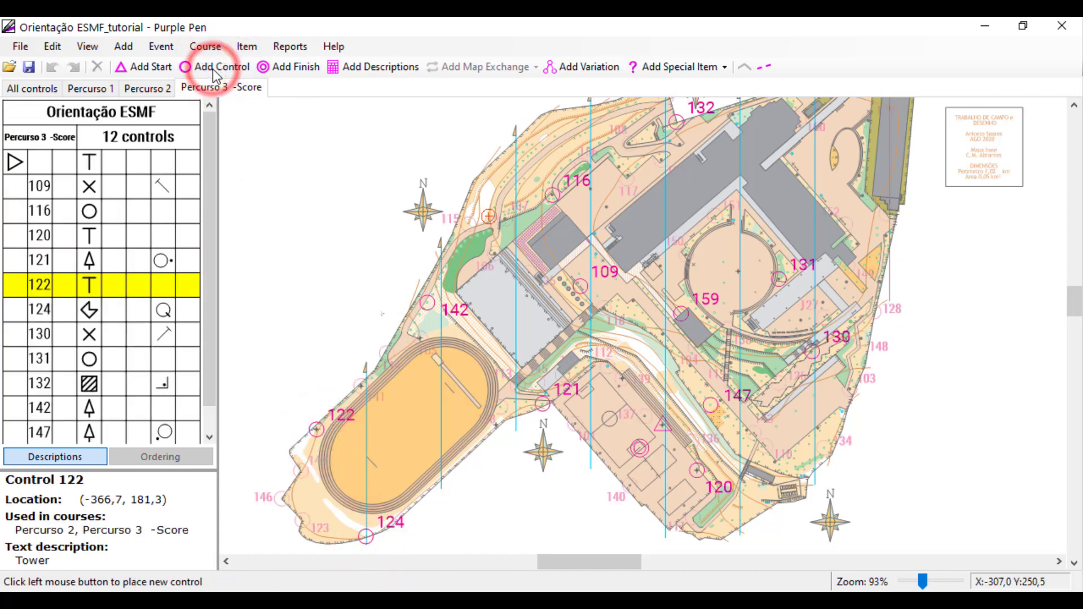
left_click(629, 485)
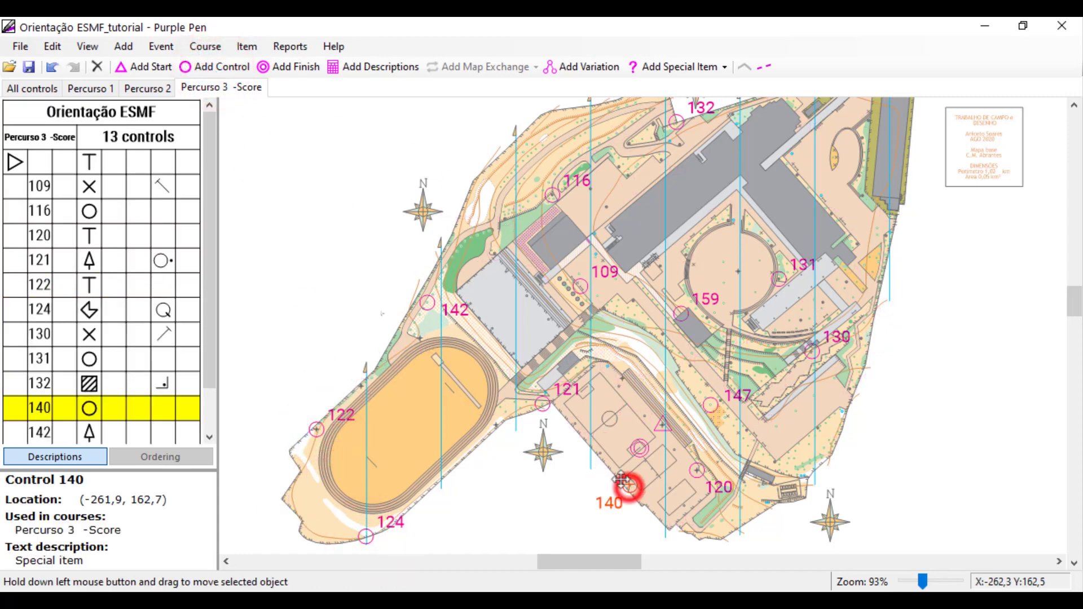
left_click(225, 73)
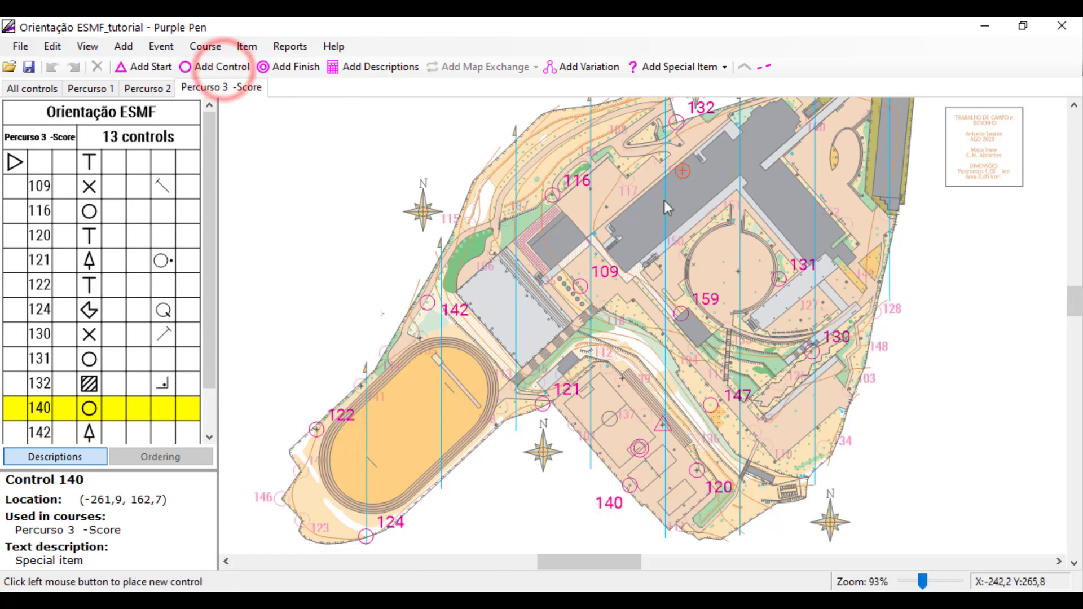
left_click(714, 215)
left_click(530, 267)
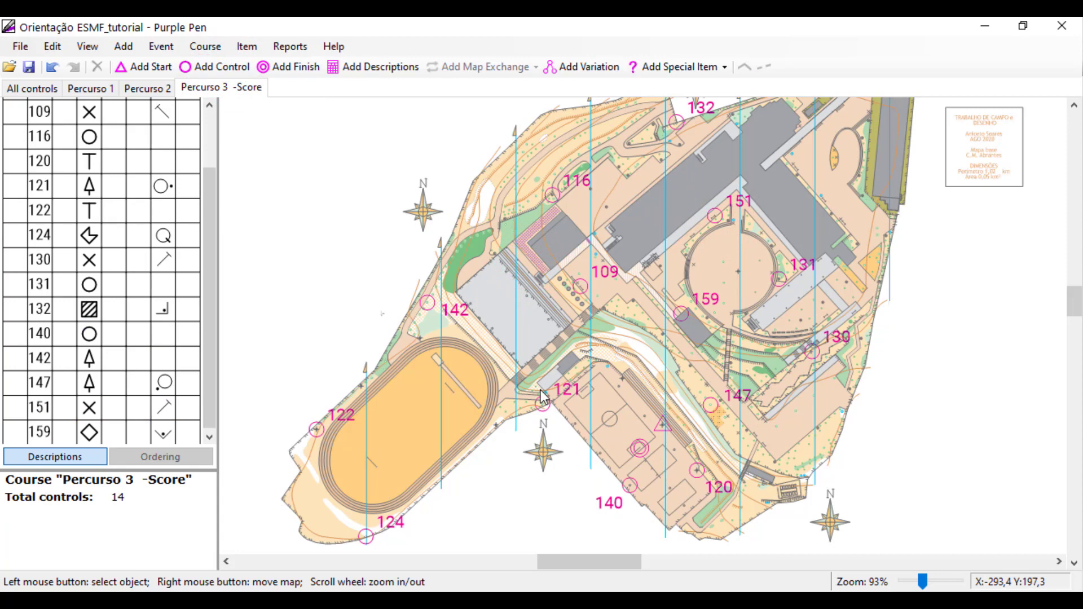
Place the score course's control descriptions on the map page, in the blank area east of the school below the credits box.
scroll(543, 396, "down", 1)
left_click_drag(551, 430, 529, 435)
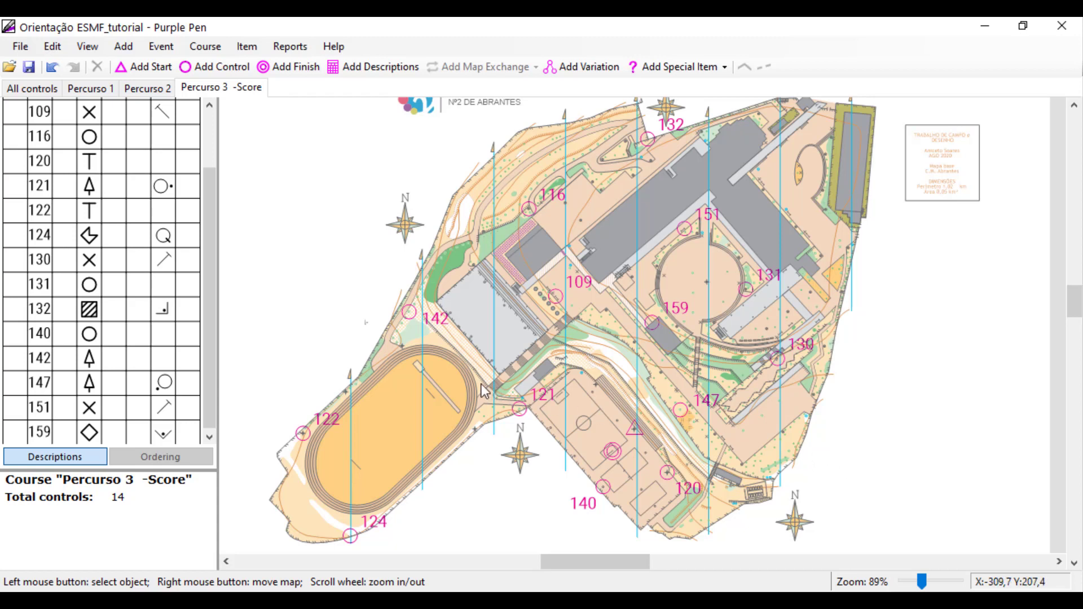
scroll(484, 390, "down", 1)
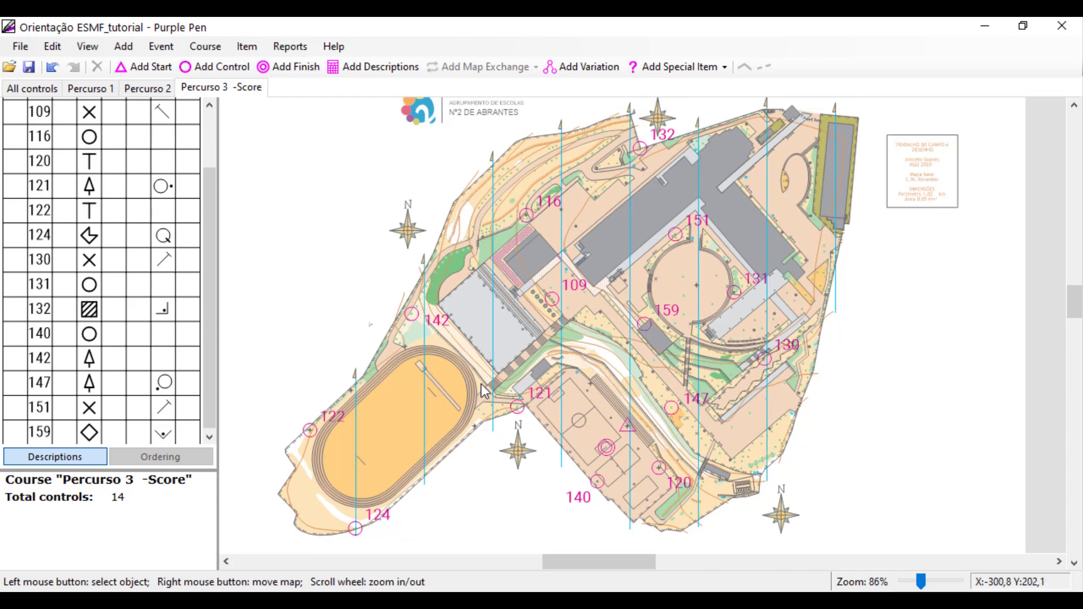
left_click_drag(505, 436, 512, 437)
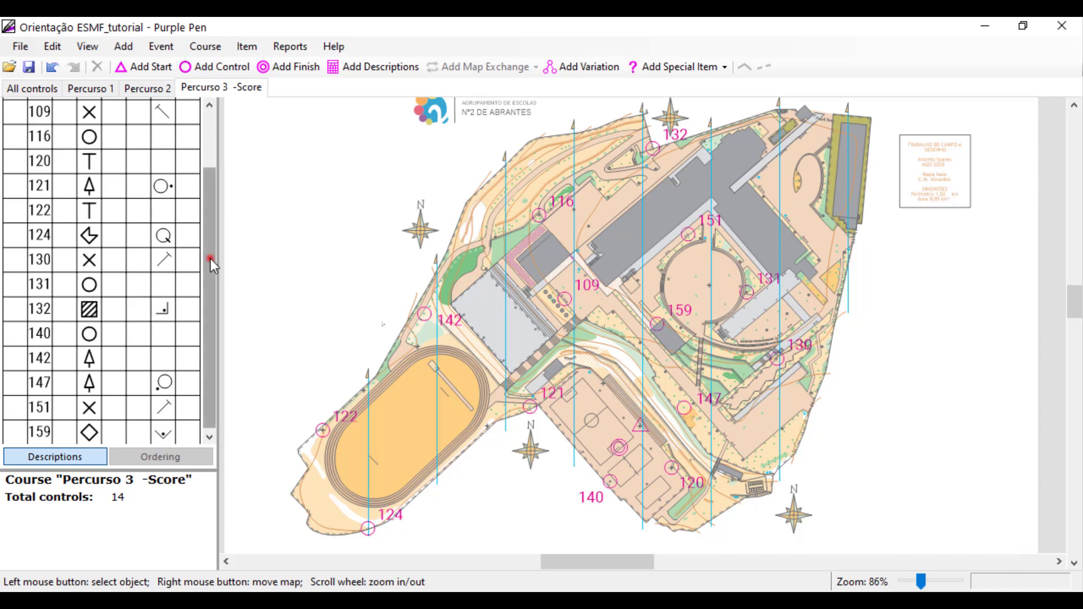
left_click_drag(211, 259, 207, 202)
left_click(336, 73)
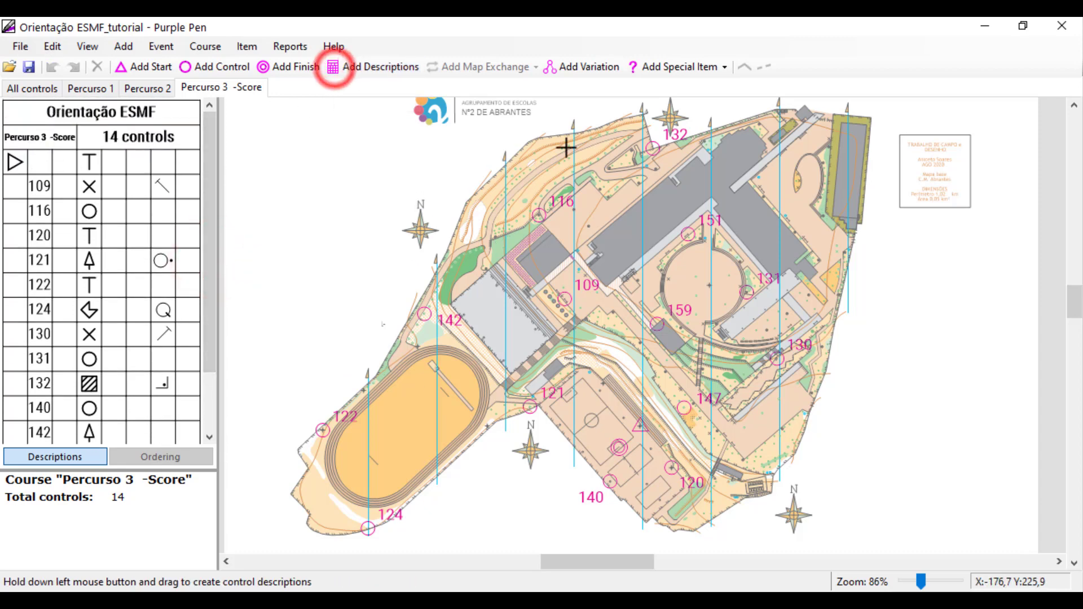
left_click_drag(867, 252, 998, 505)
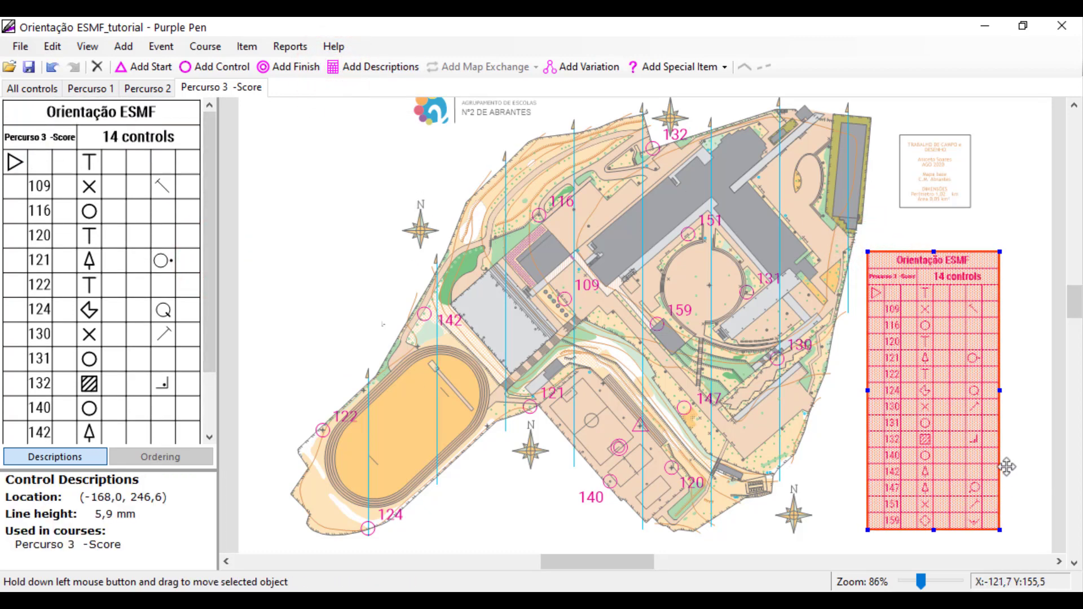
left_click(1041, 291)
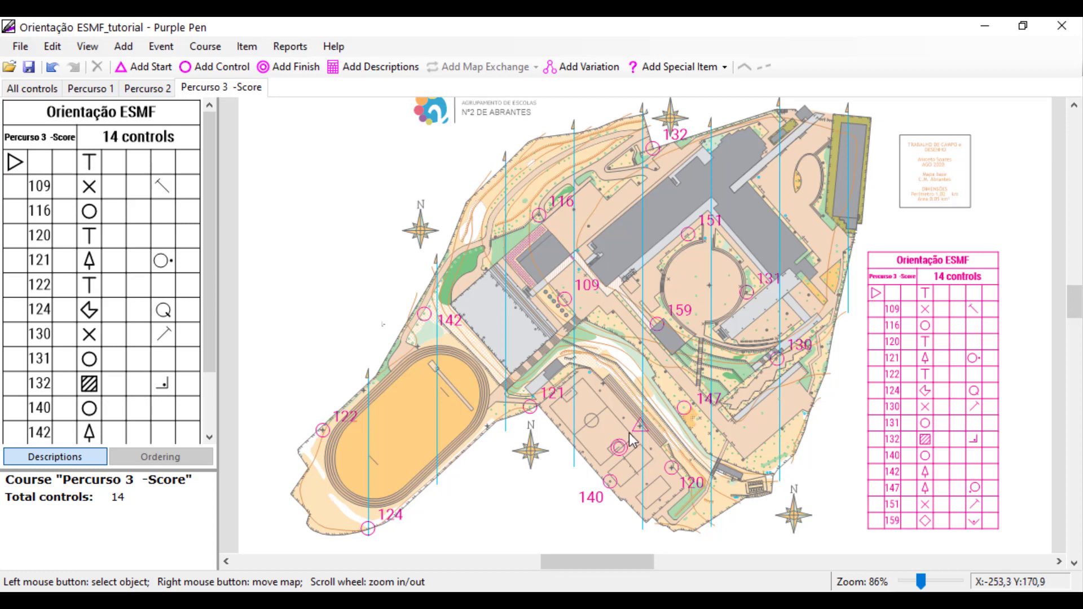
Assign control 132, at the northern edge of the map, a score of 30 points.
left_click(648, 146)
left_click(21, 386)
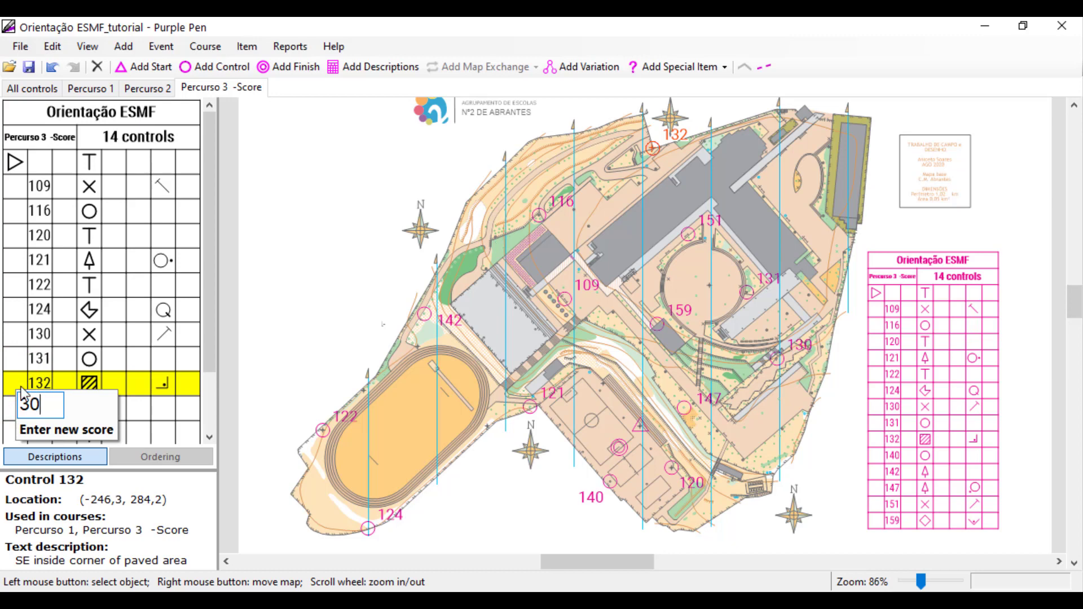
key("Return")
Give controls 140, 120 and 121 a score of 5 points each.
left_click(610, 481)
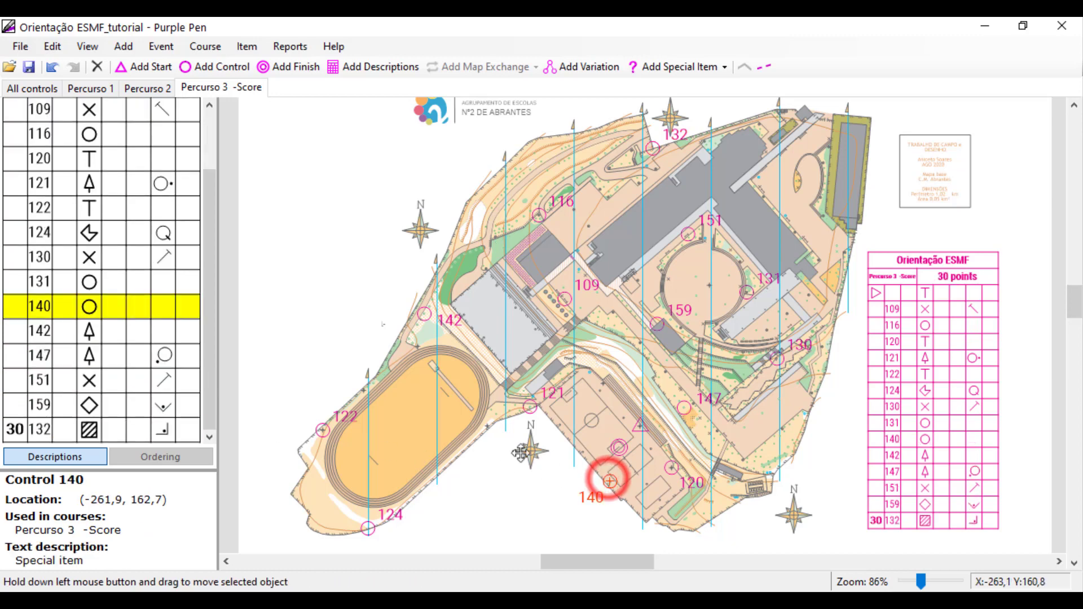
left_click(23, 307)
type("5")
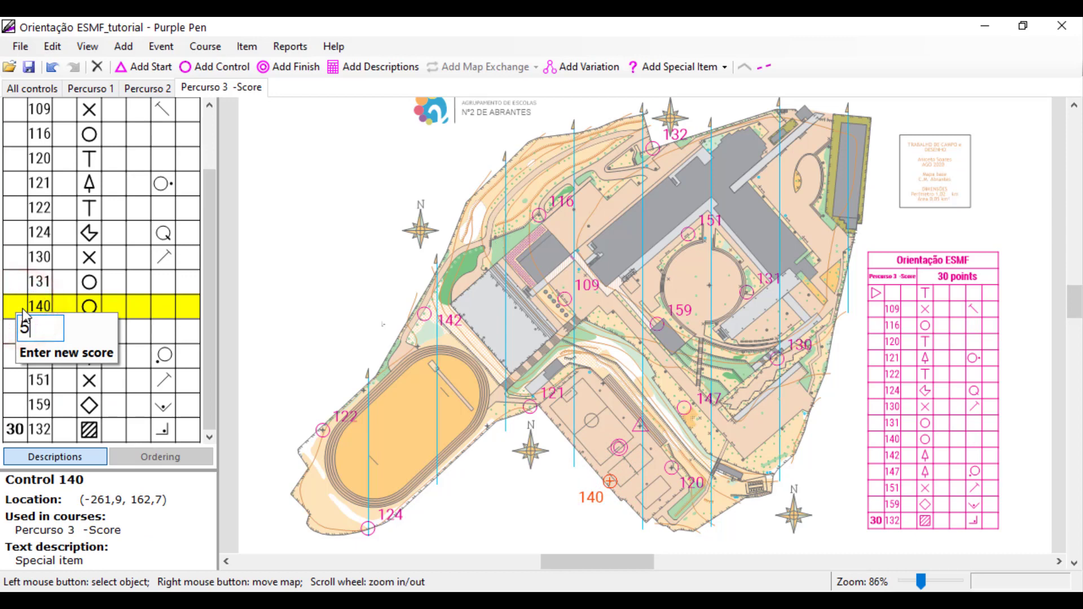
left_click(671, 467)
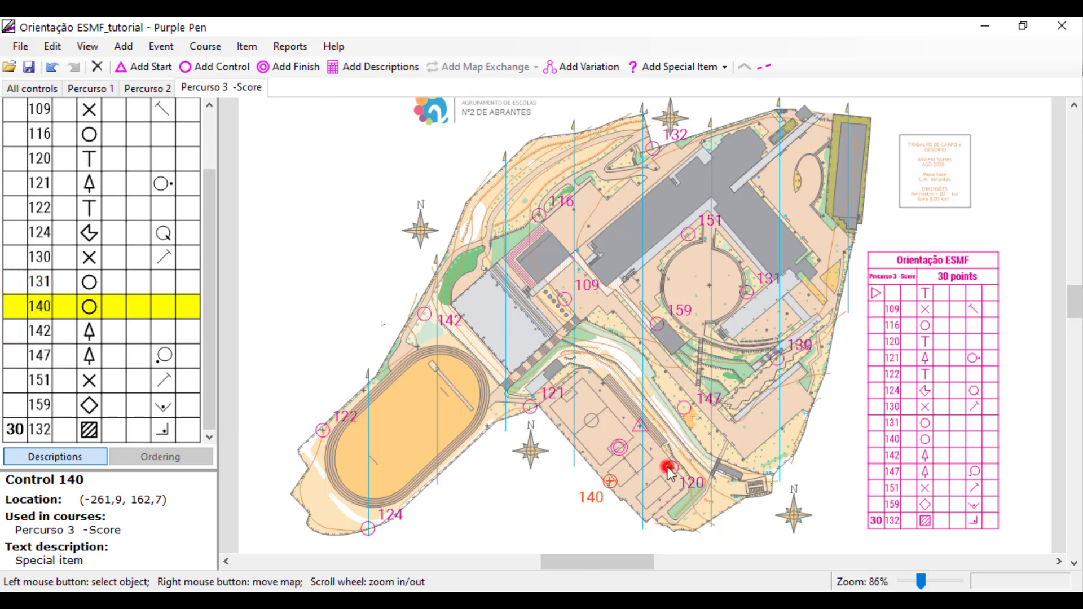
left_click(19, 157)
type("5")
key("Return")
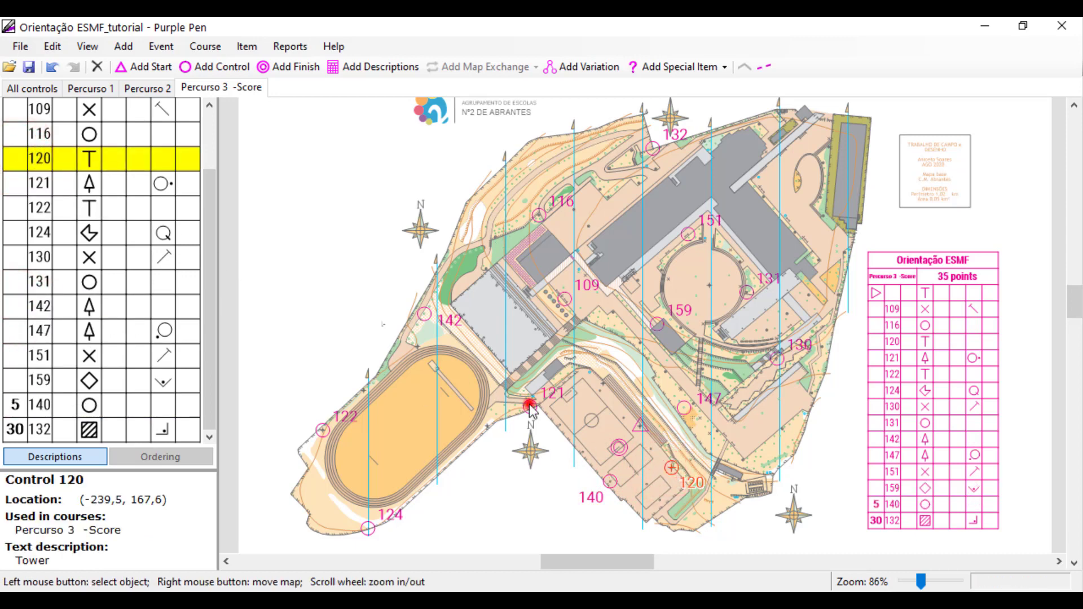
left_click(530, 405)
left_click(21, 159)
type("5")
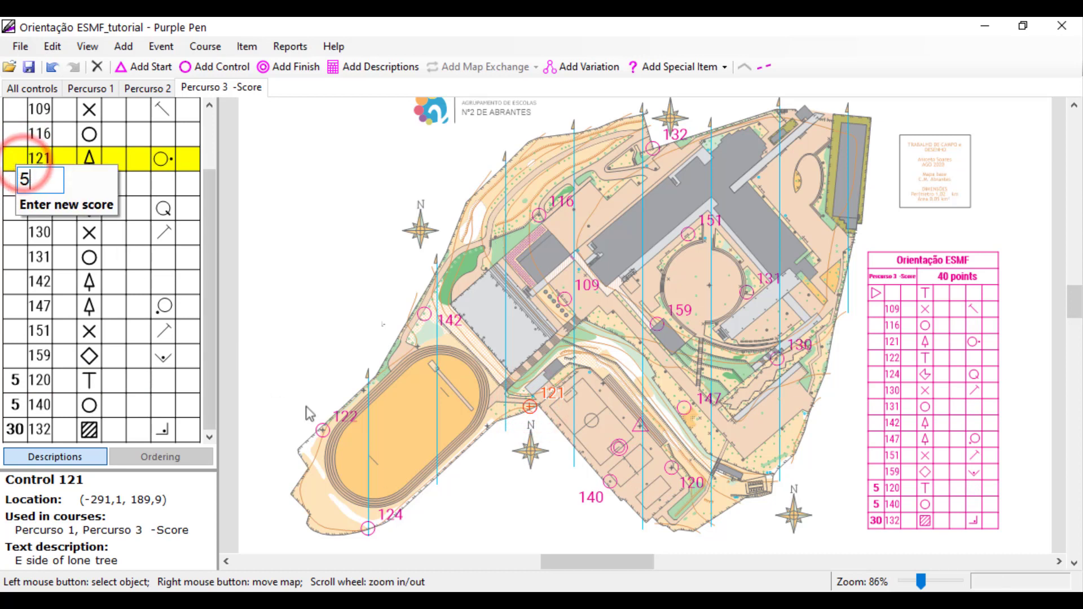
Give controls 124 and 122, beside the running track, a score of 10 points each.
left_click(456, 535)
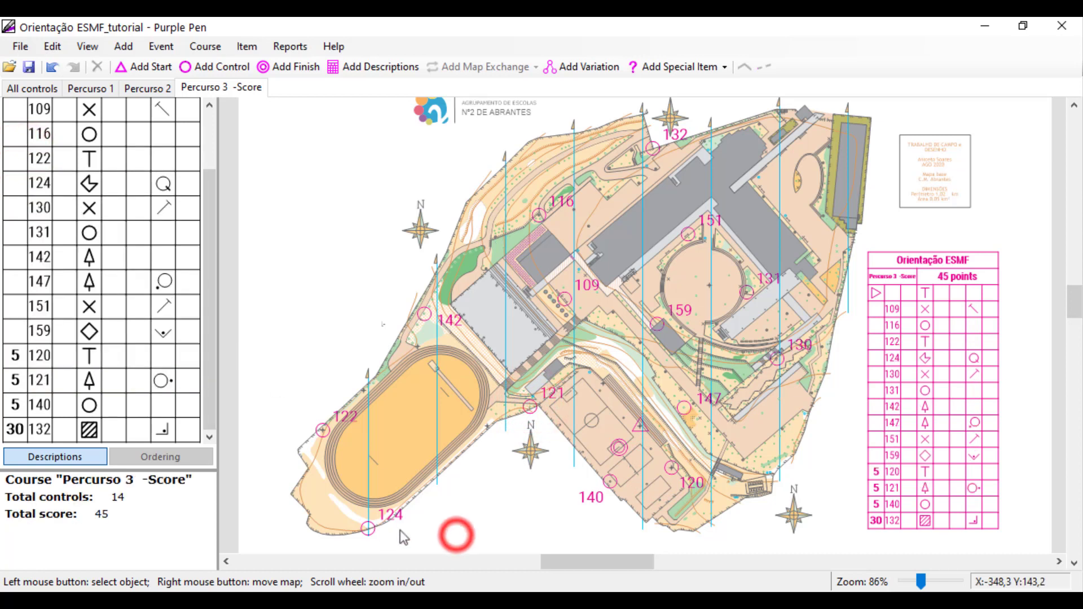
left_click(18, 183)
type("10")
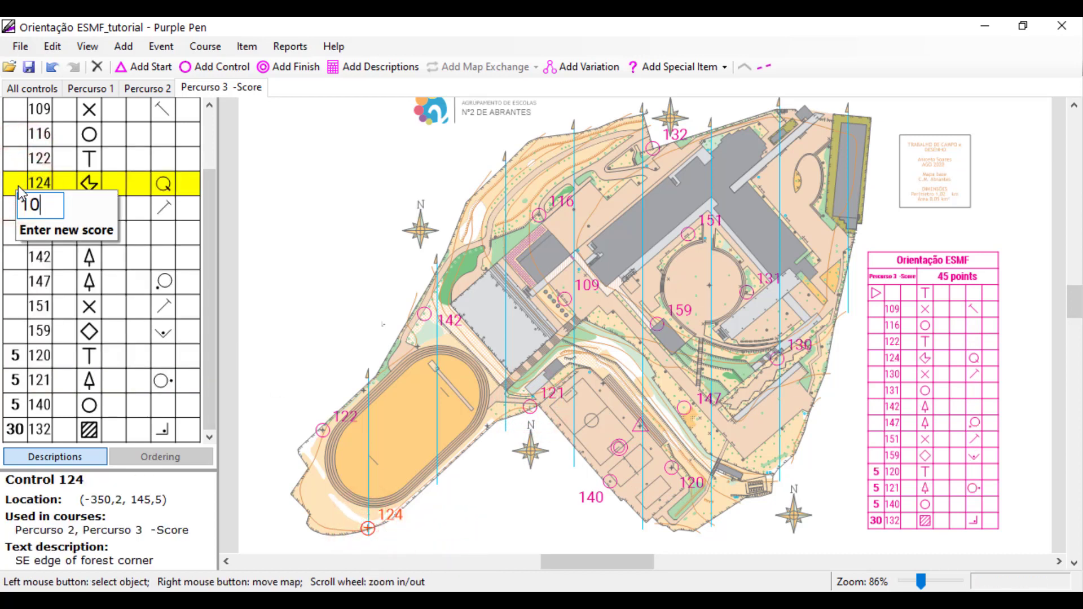
left_click(18, 165)
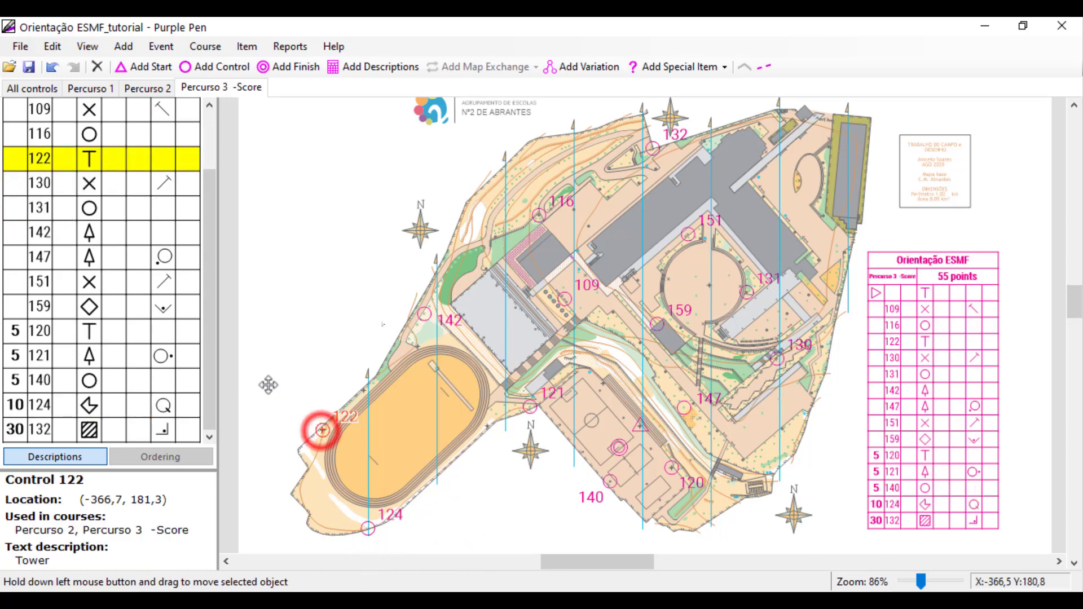
left_click(16, 165)
type("10")
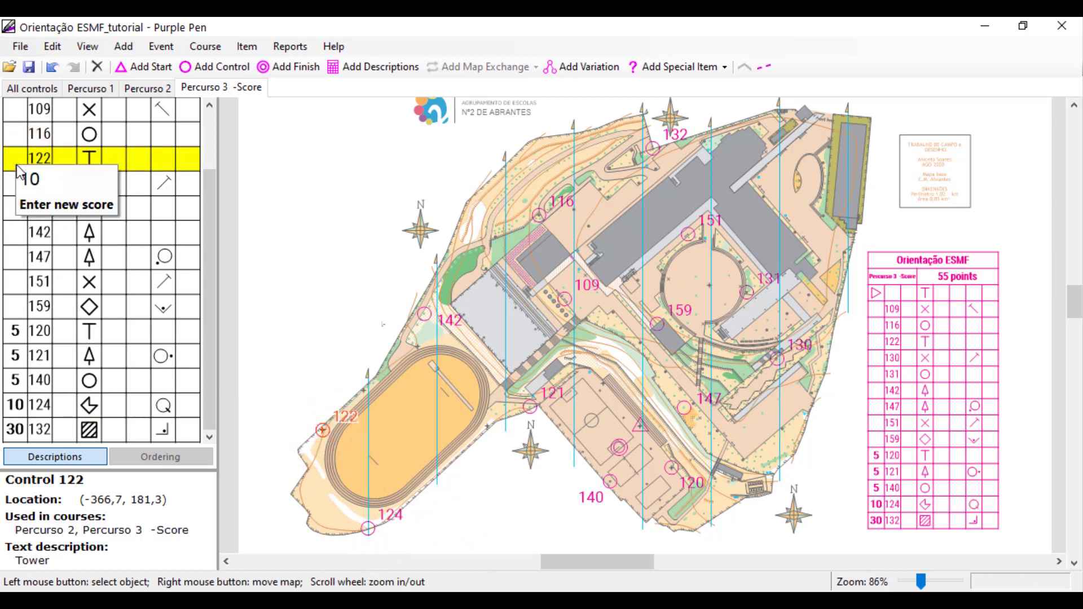
Give control 142, just north of the running track, a score of 15 points and control 116 a score of 20 points.
left_click(21, 212)
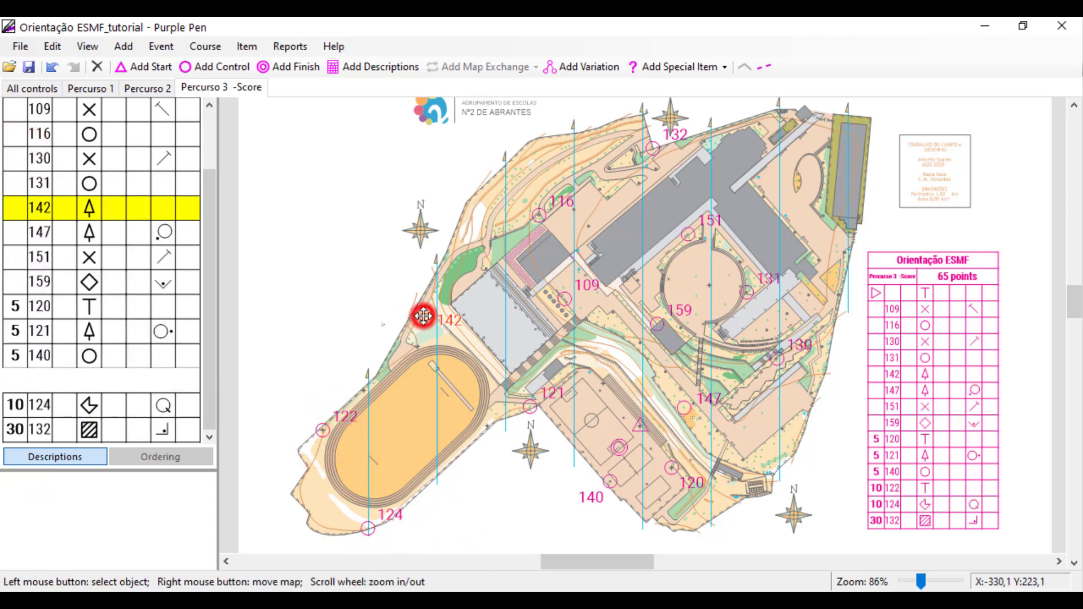
left_click(19, 208)
type("15")
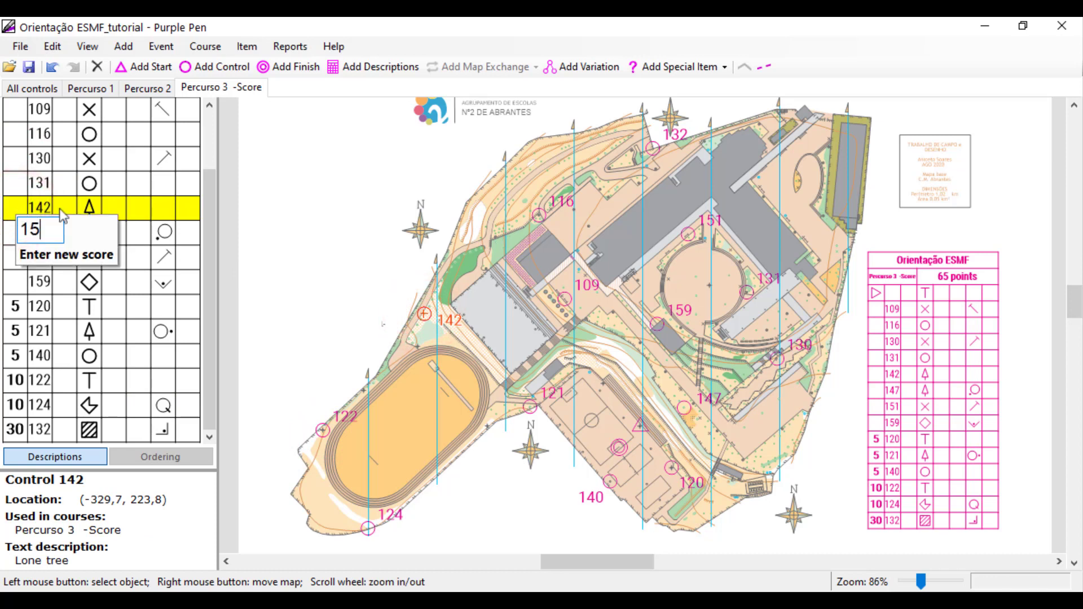
left_click(21, 135)
left_click(22, 138)
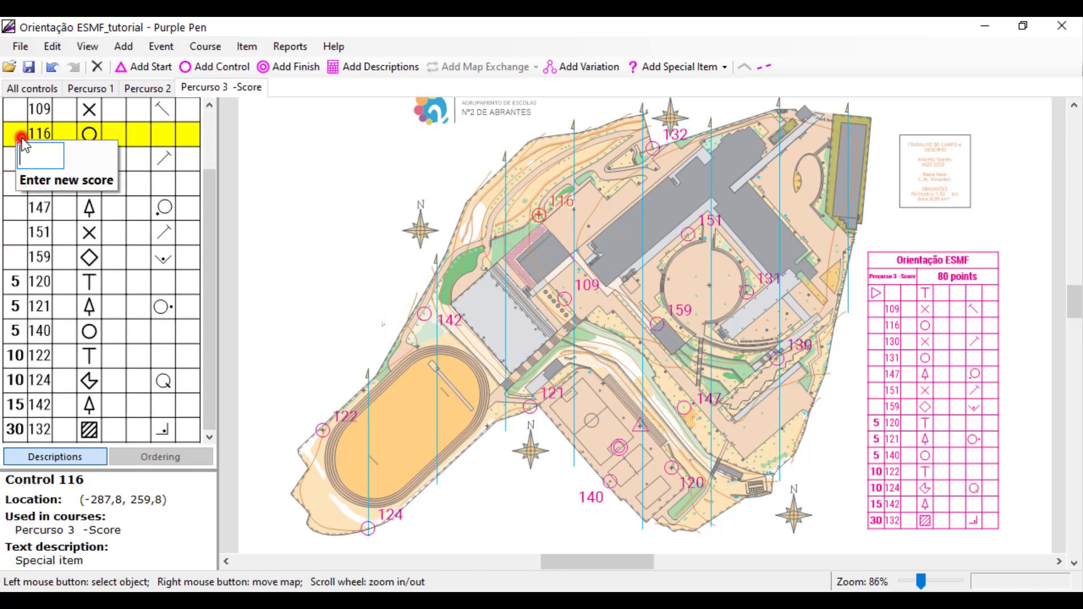
type("20")
key("Return")
Assign 15 points to control 151, above the circular courtyard, and 10 points to control 109.
left_click(19, 213)
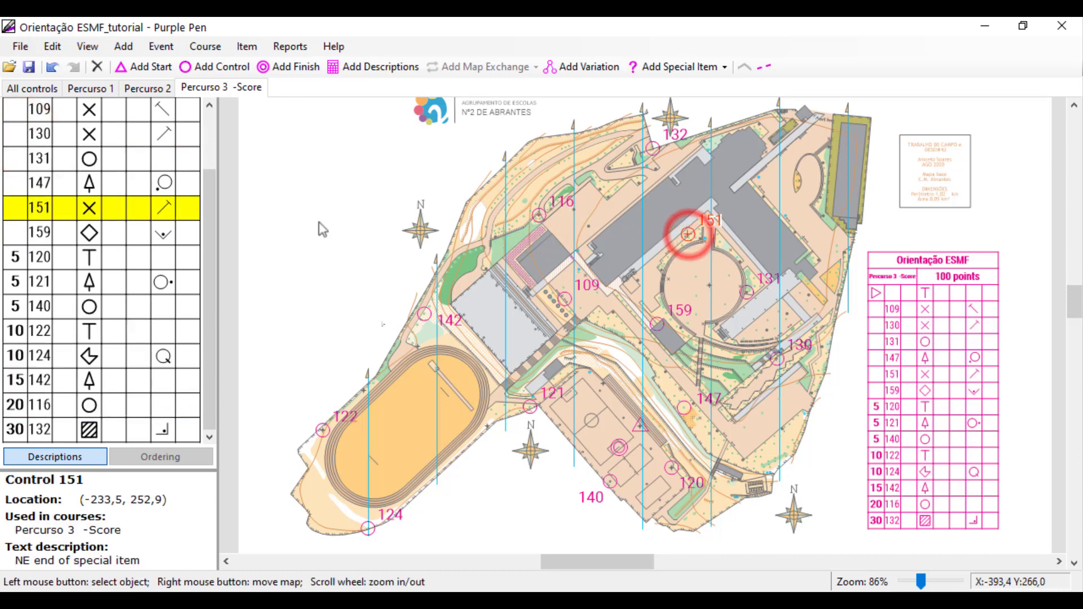
left_click(19, 213)
type("15")
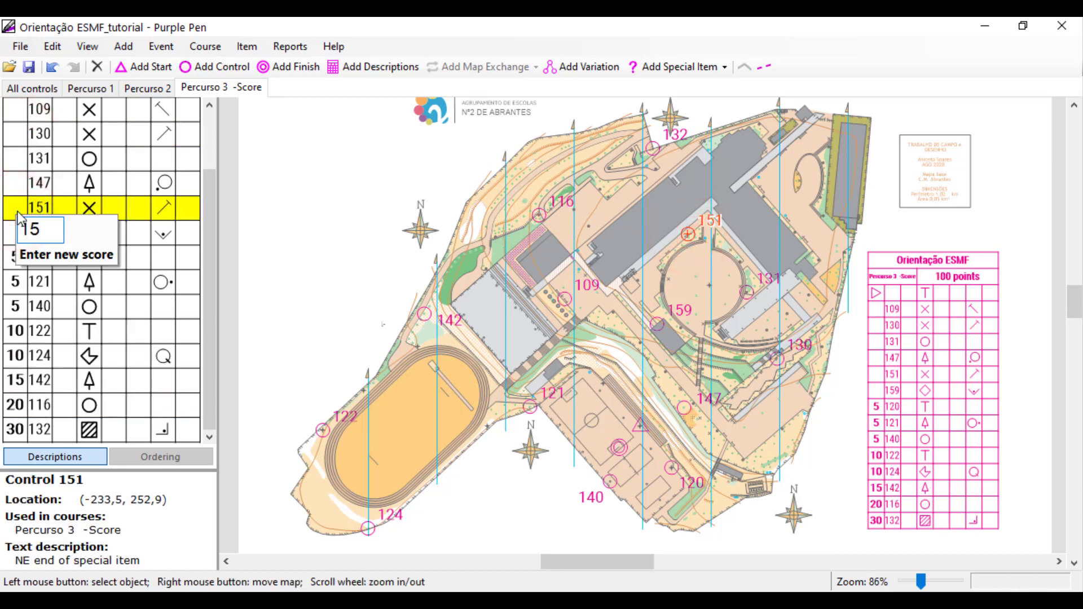
left_click(564, 299)
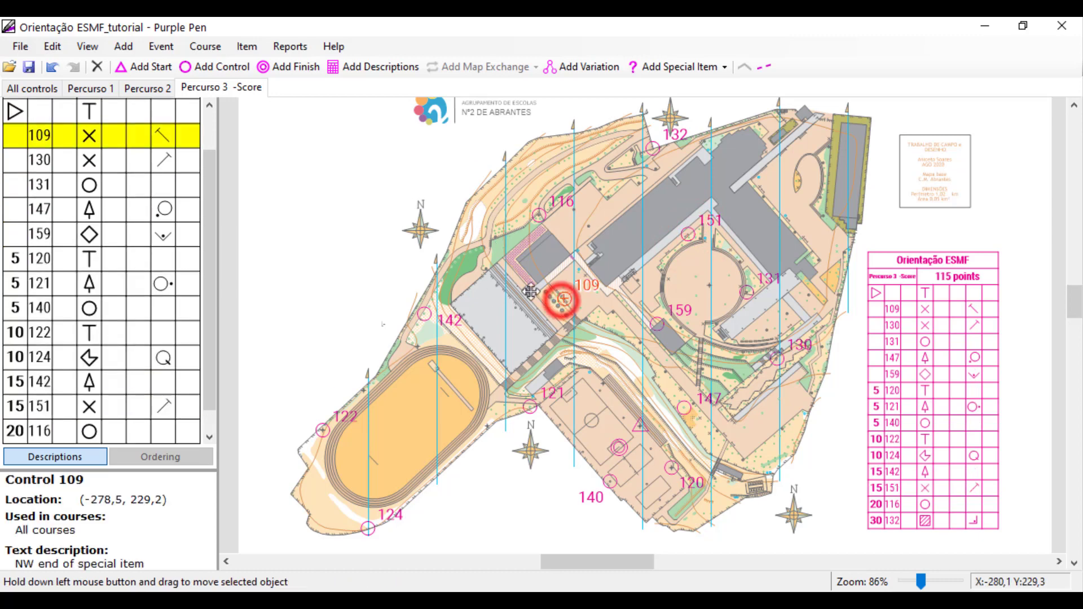
left_click(15, 135)
type("10")
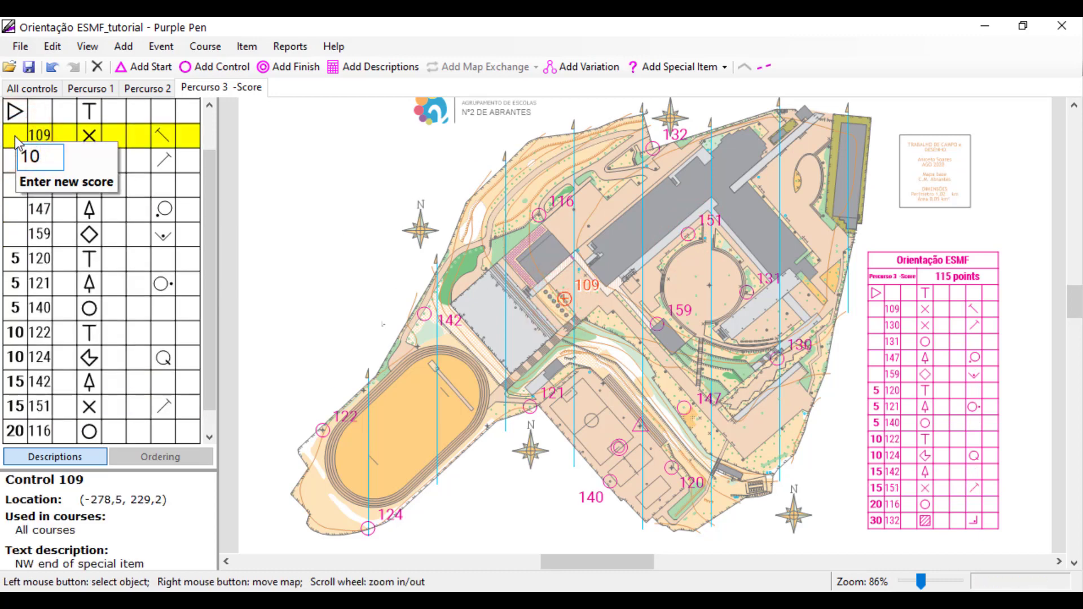
Set the score of control 130 to 20 points and that of control 147 to 15 points.
left_click(777, 357)
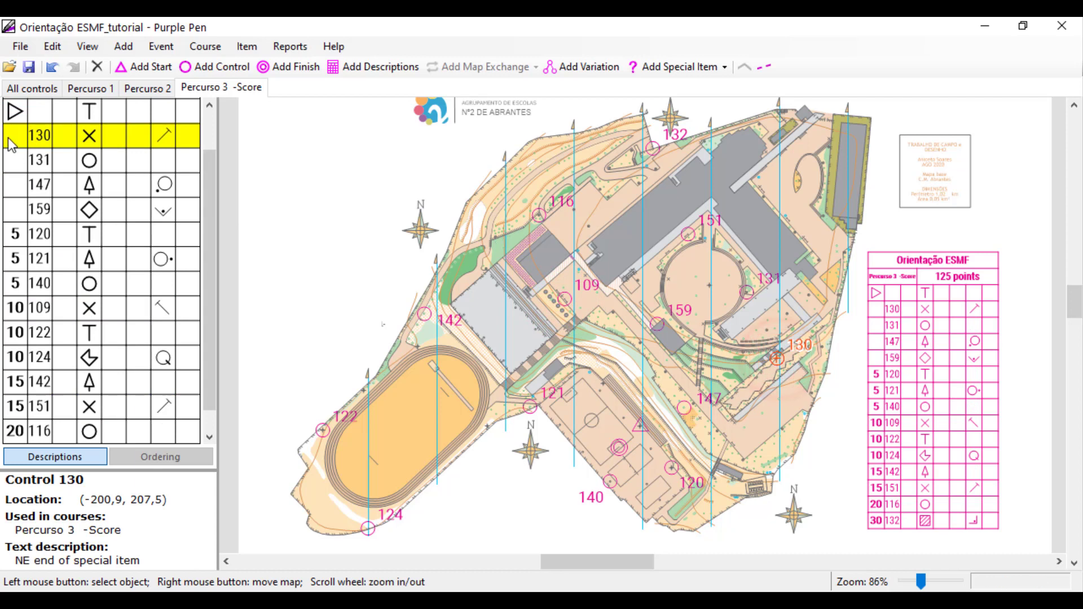
left_click(9, 138)
type("20")
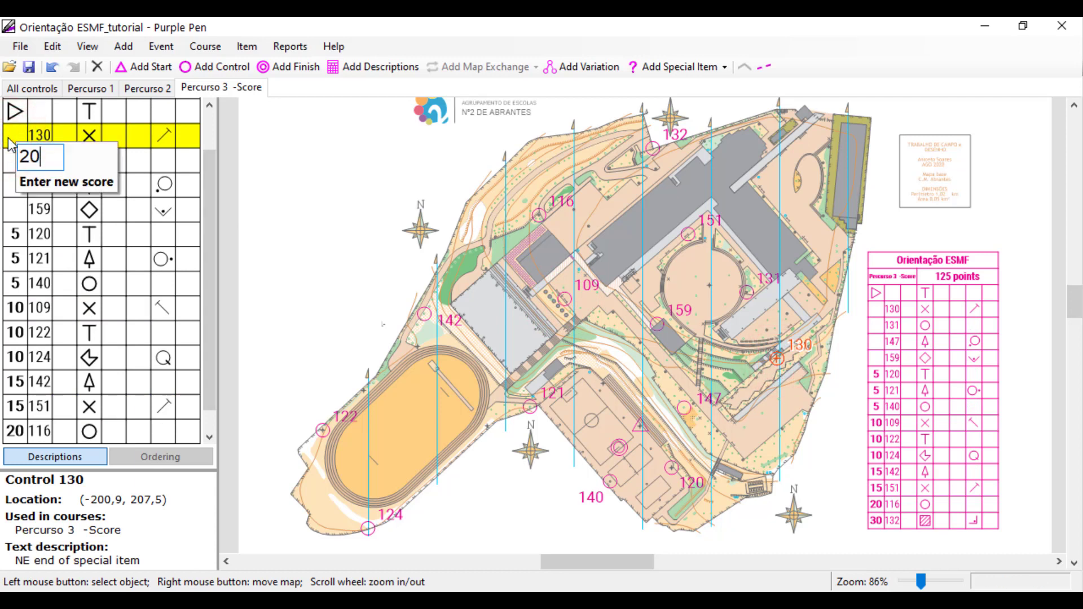
left_click(684, 406)
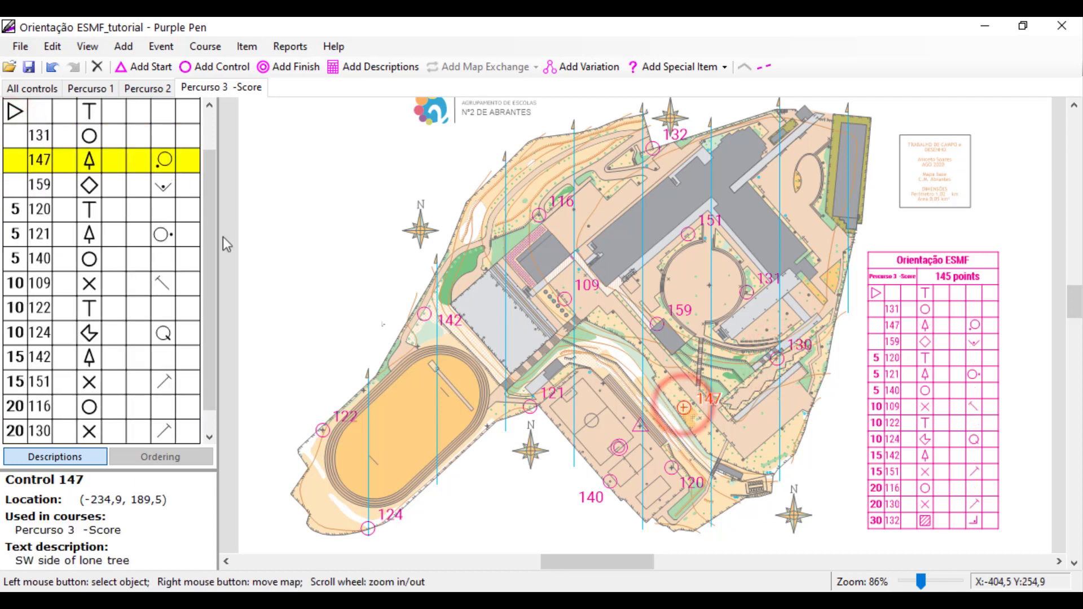
left_click(23, 164)
type("15")
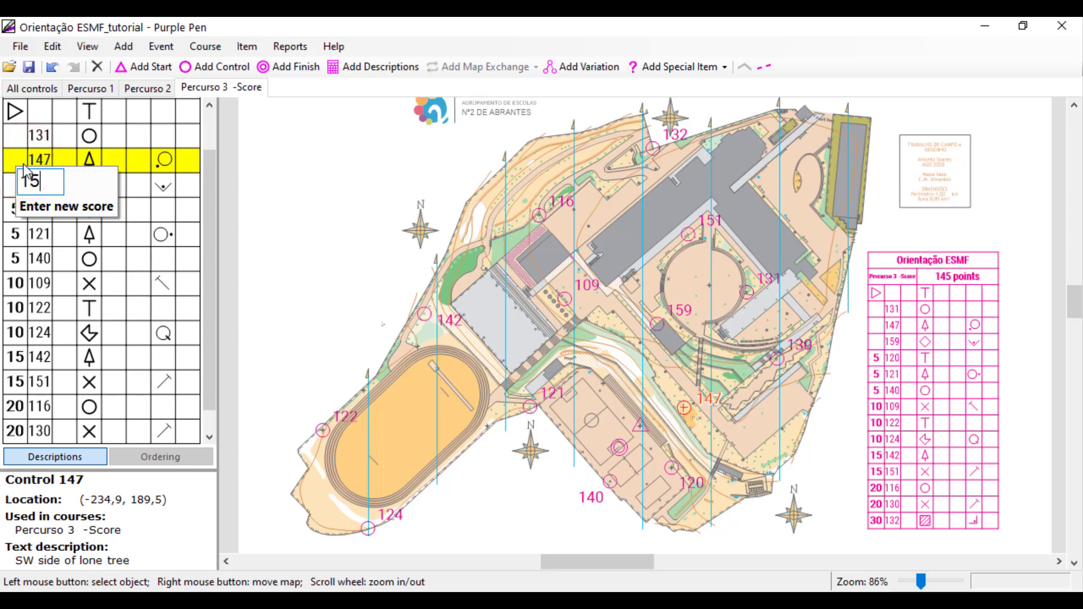
Give controls 159 and 131, beside the circular courtyard, a score of 15 points each.
left_click(660, 325)
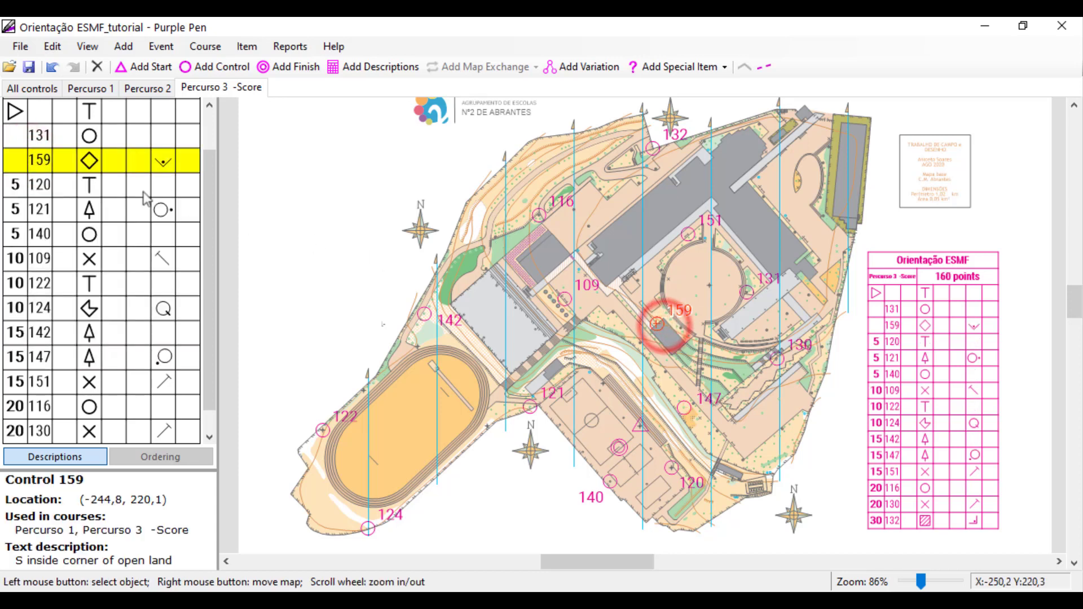
left_click(13, 162)
type("15")
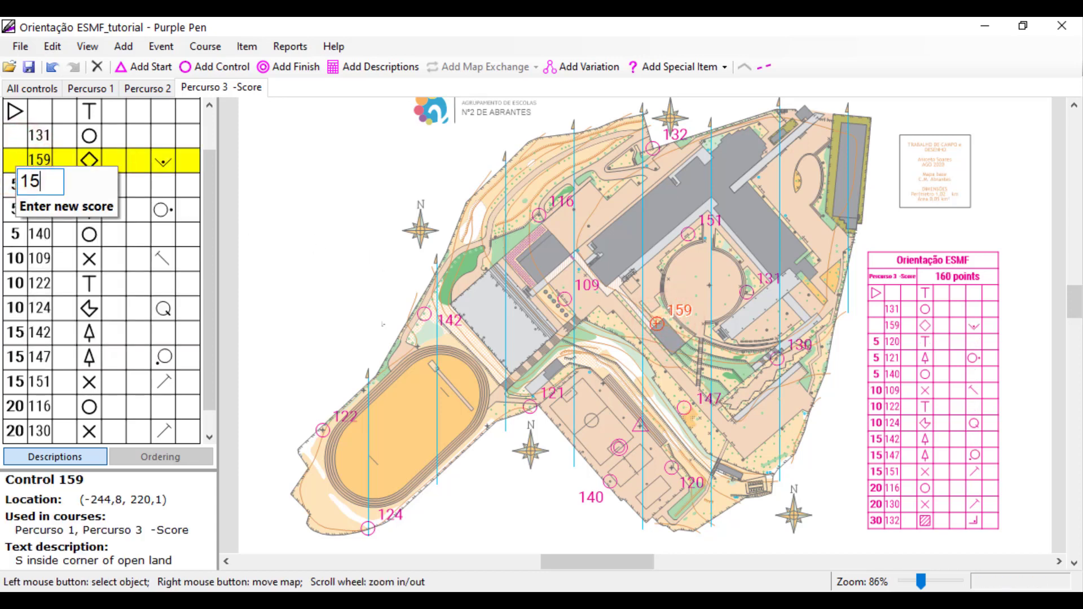
left_click(747, 292)
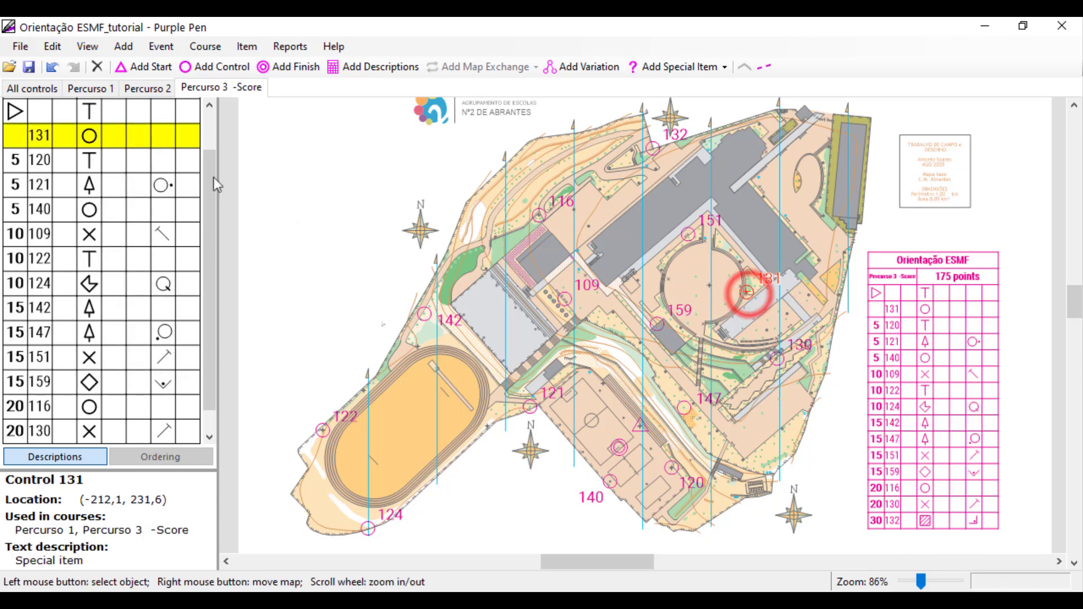
left_click(17, 136)
type("15")
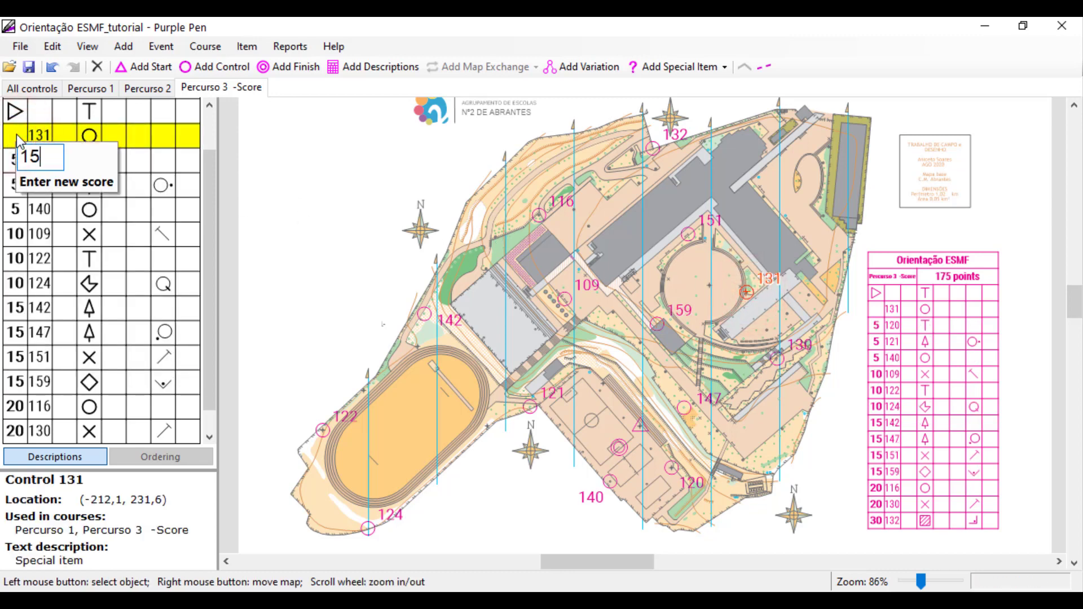
left_click(271, 249)
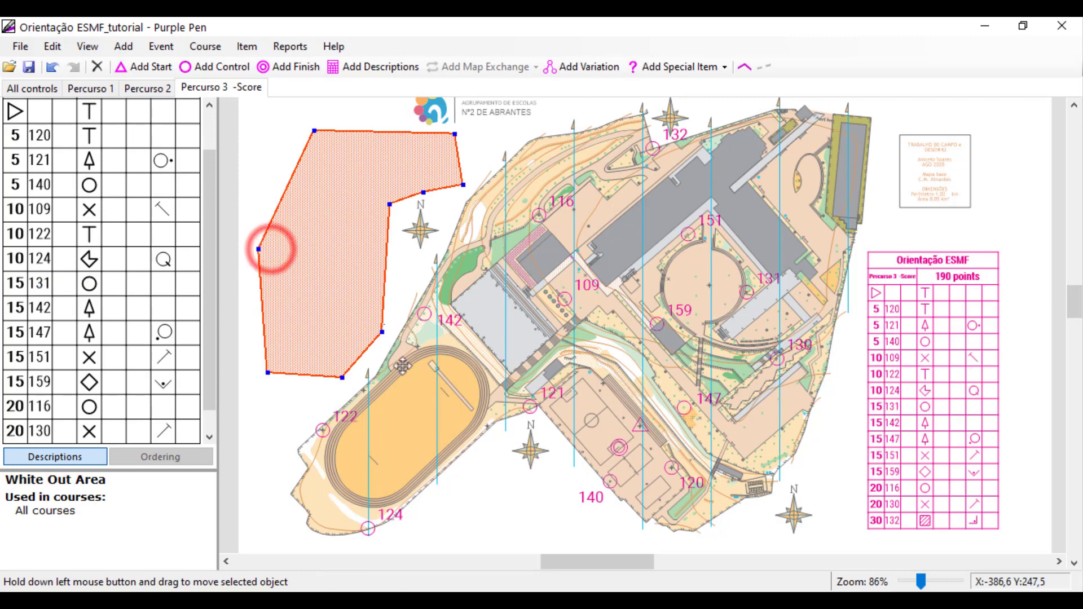
left_click(568, 513)
Review the Percurso 3 score course on the map, comparing the control locations with the point values in the control descriptions.
scroll(532, 482, "down", 3)
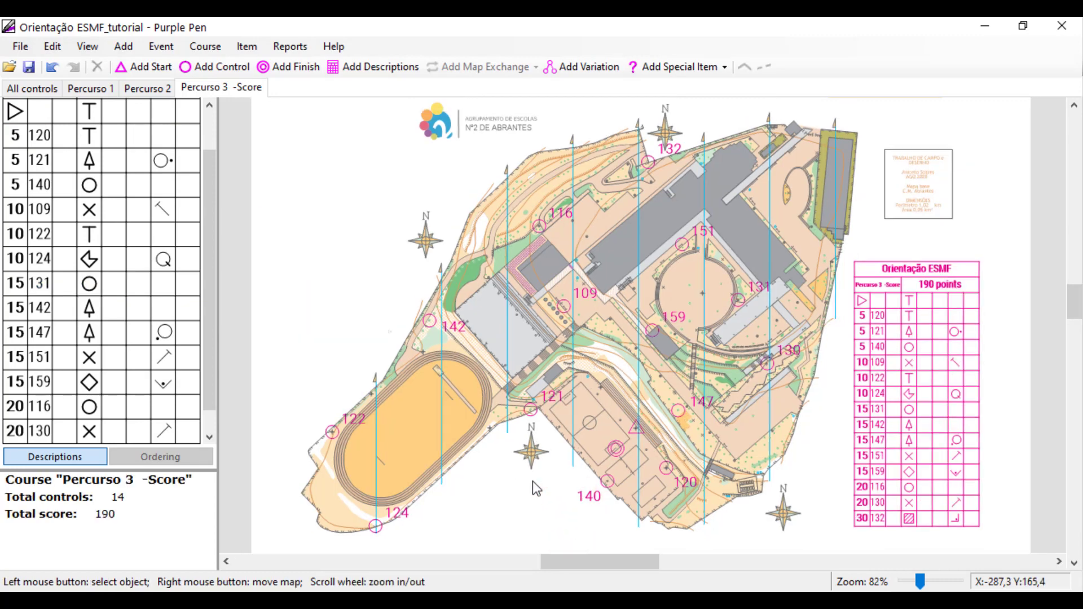
scroll(668, 218, "down", 1)
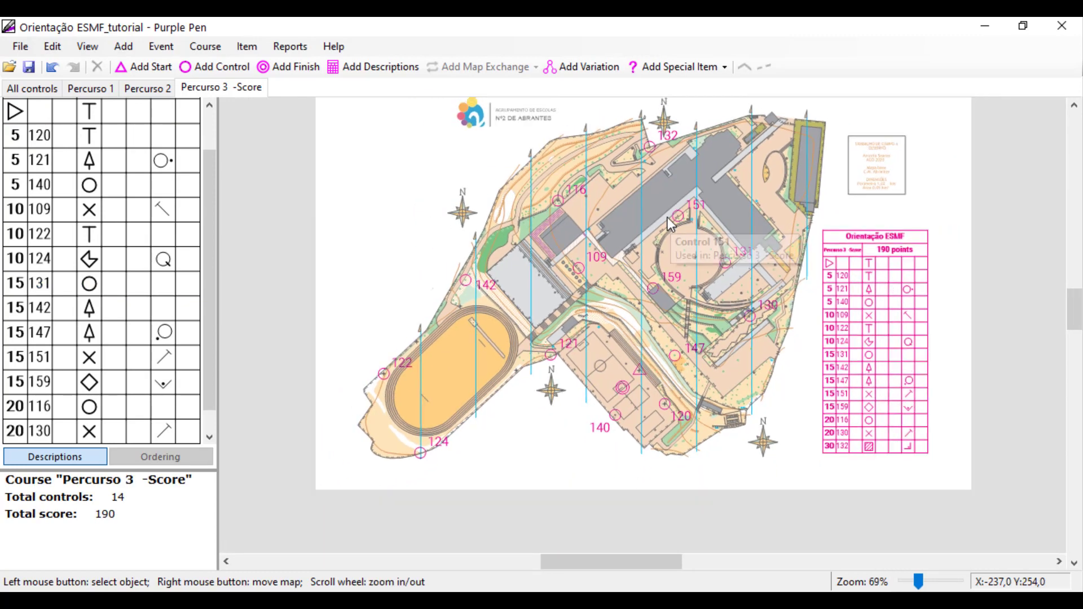
scroll(590, 384, "down", 3)
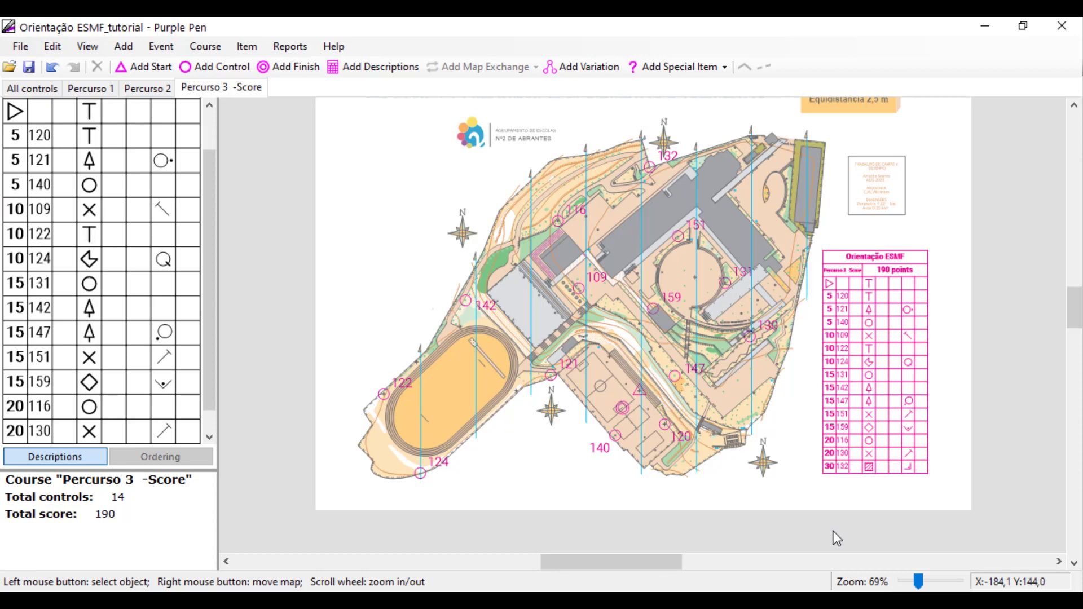
scroll(833, 530, "up", 2)
left_click_drag(746, 385, 793, 420)
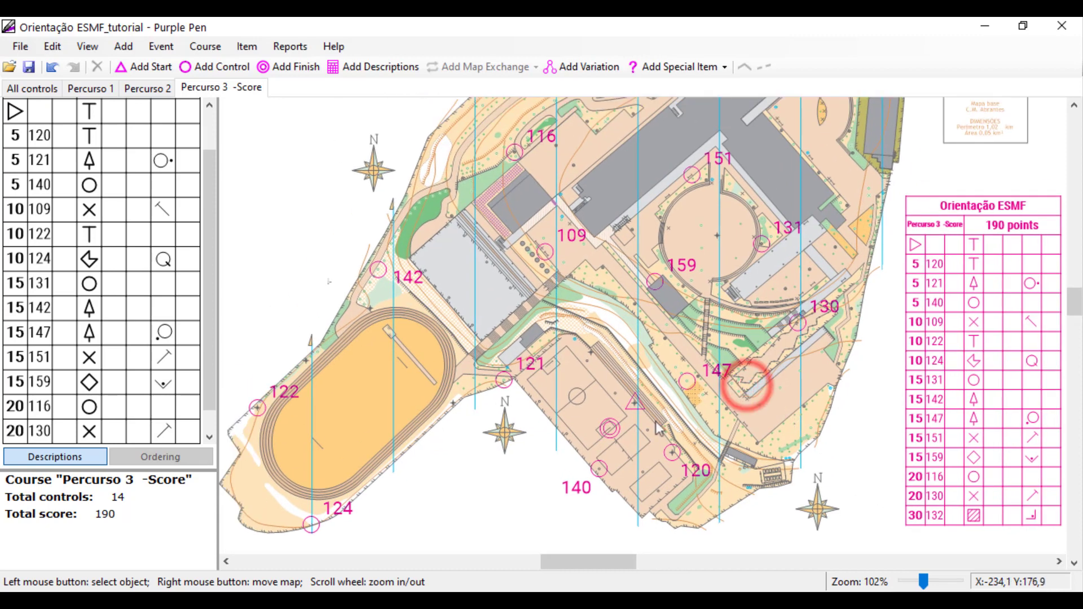
scroll(637, 423, "up", 1)
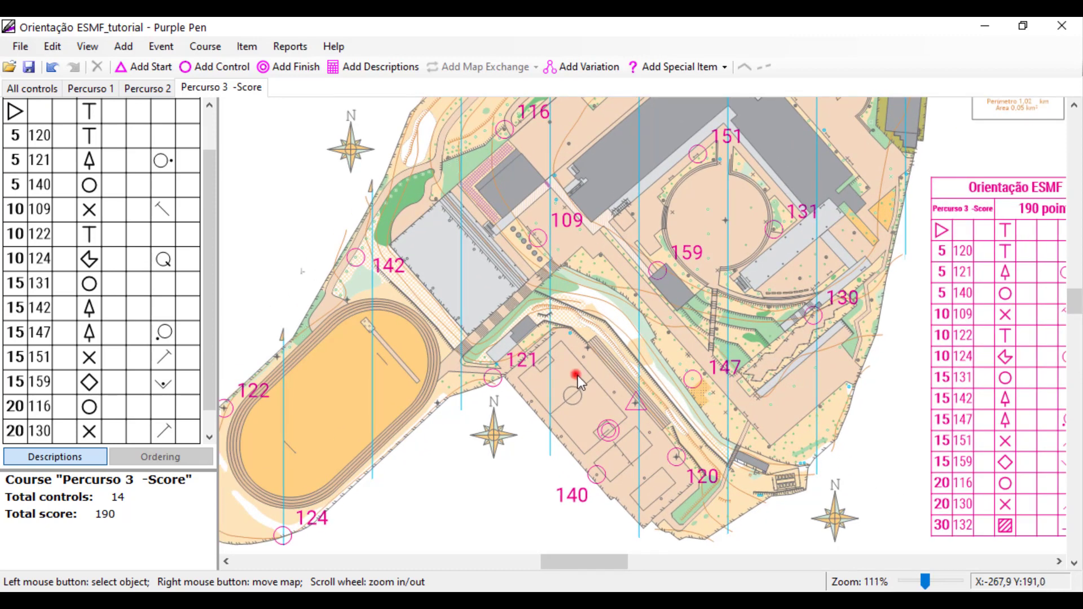
left_click_drag(577, 374, 597, 400)
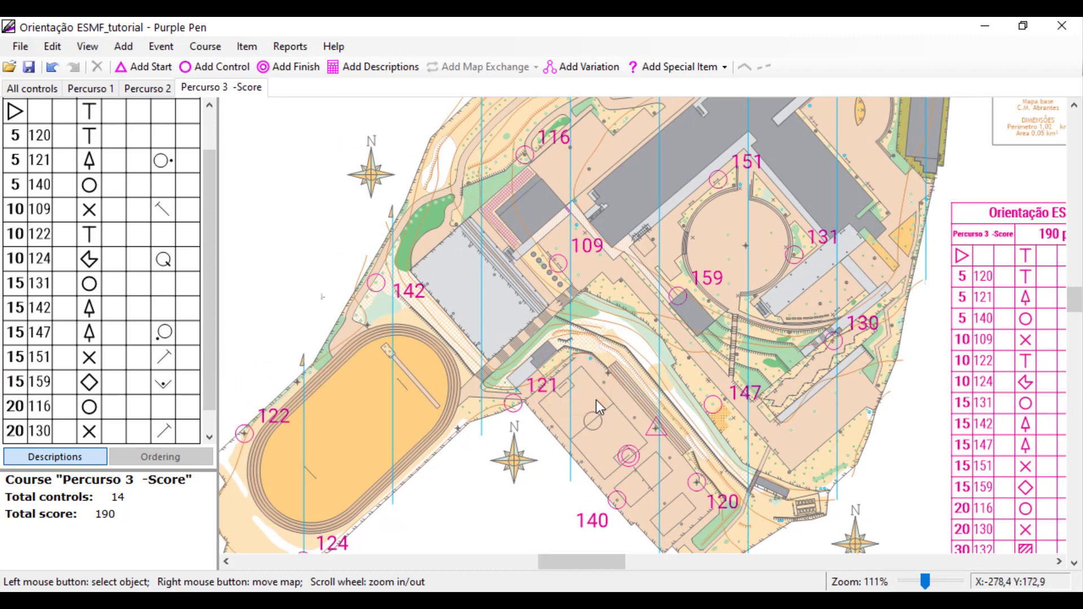
scroll(885, 490, "down", 1)
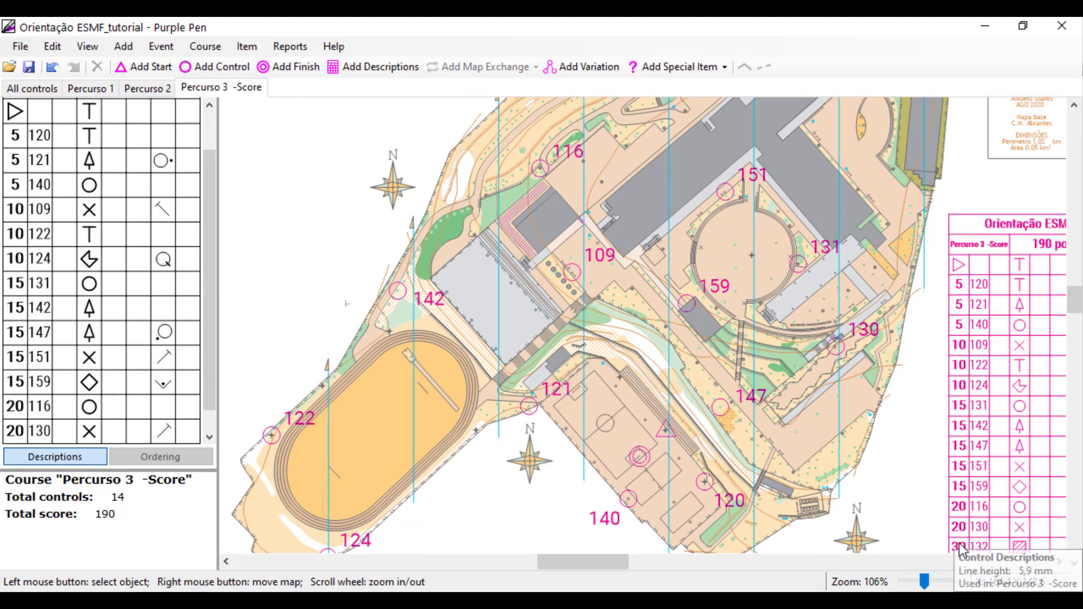
scroll(953, 536, "down", 1)
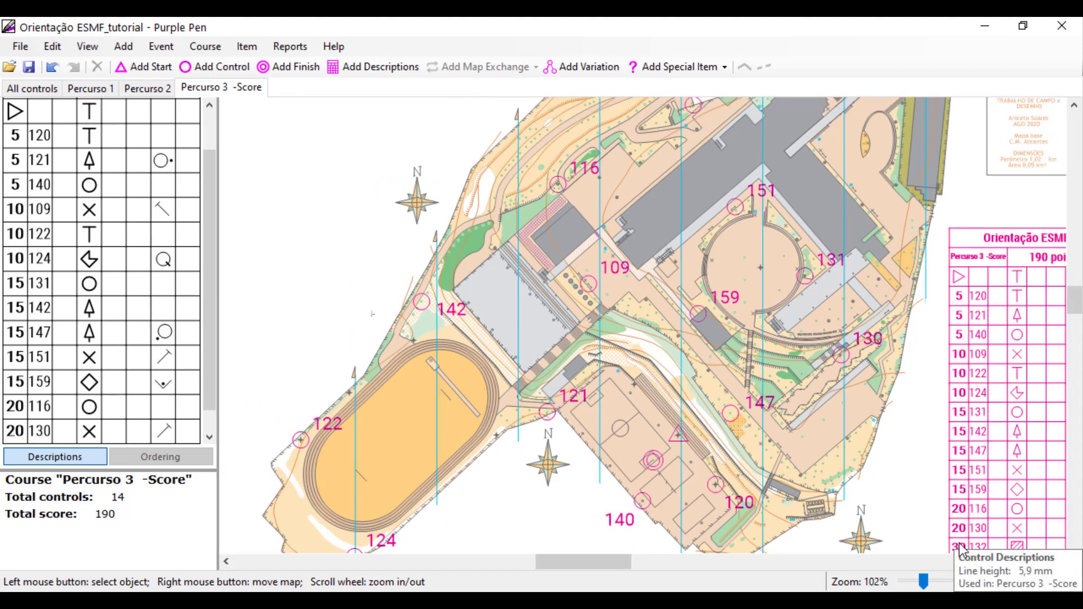
scroll(928, 510, "down", 3)
left_click_drag(926, 510, 861, 504)
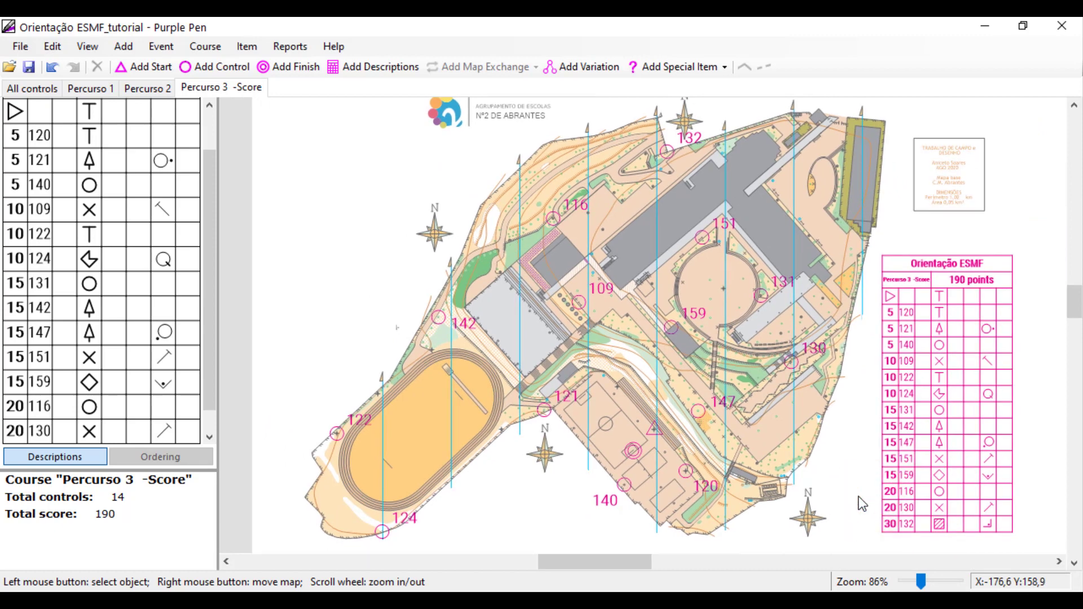
scroll(861, 503, "down", 1)
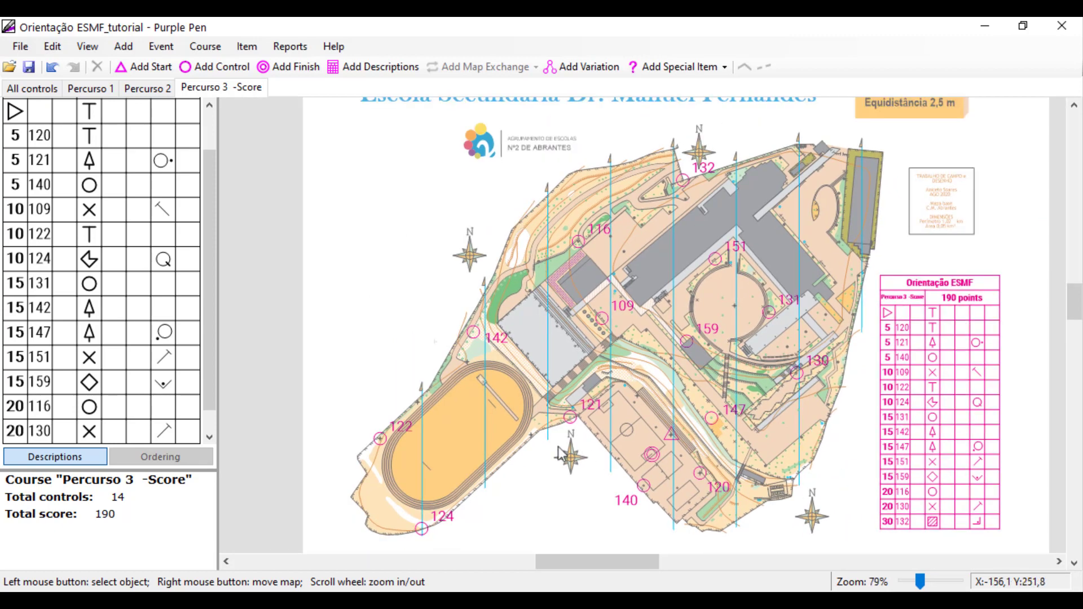